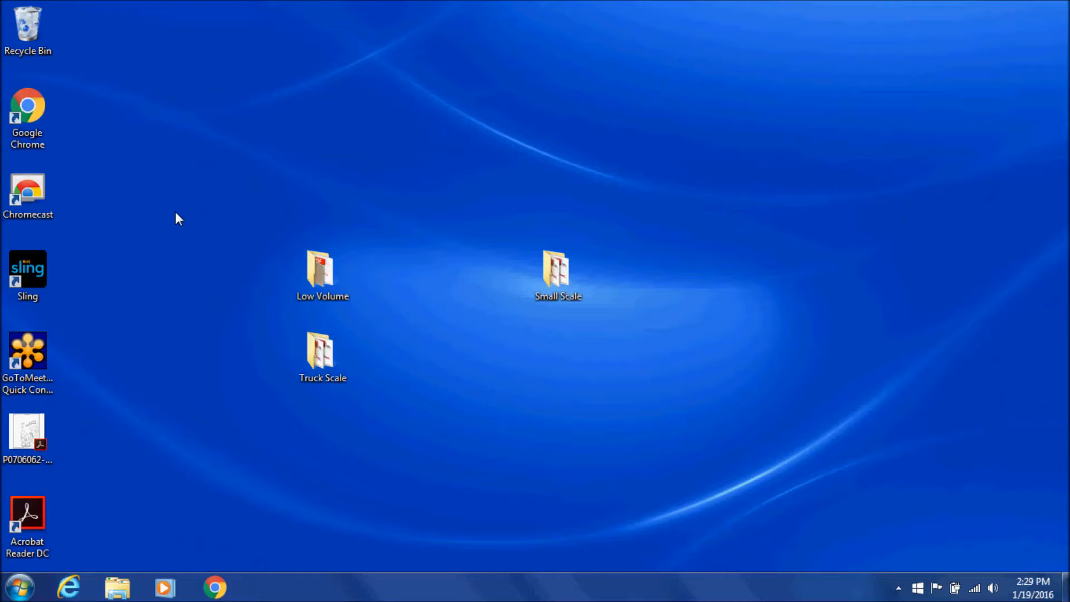
Open Test.pdf from the Low Volume folder on the desktop in Acrobat Reader
double_click(333, 278)
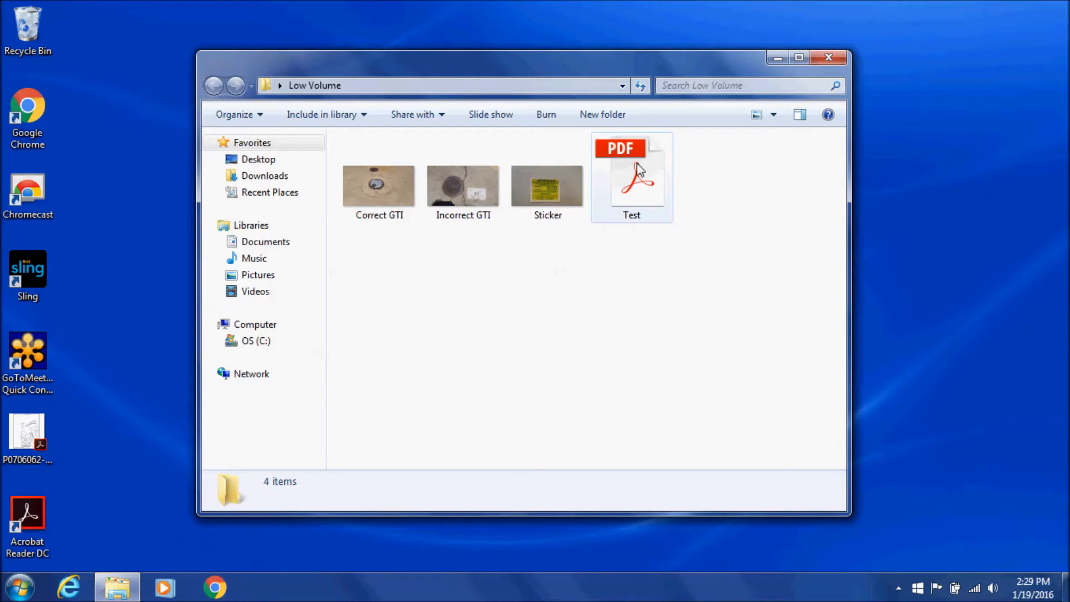
double_click(639, 170)
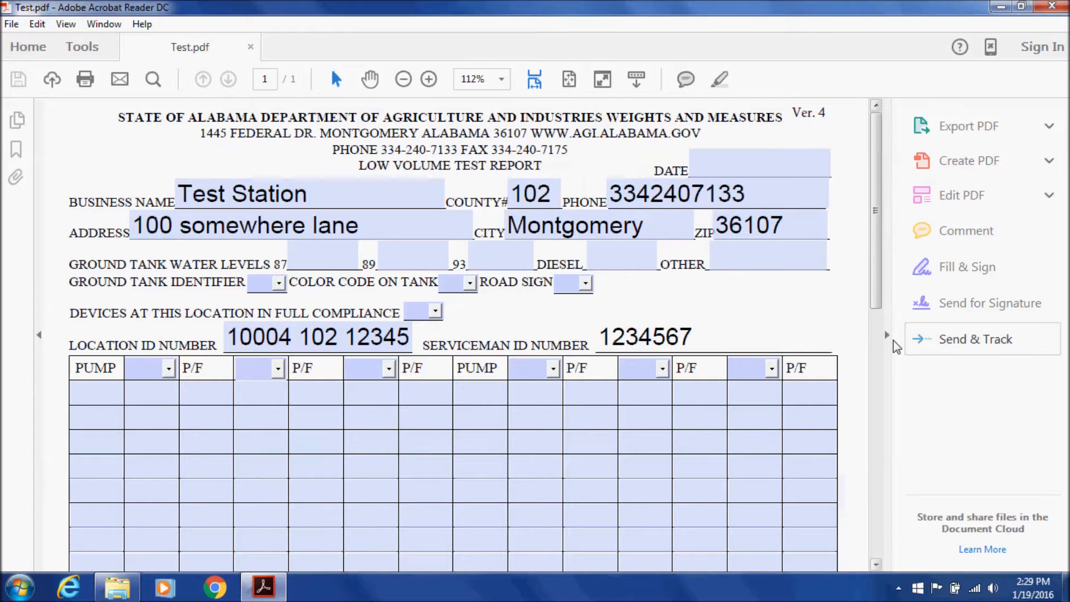
Hide the tools pane and click through the empty pump table cells
left_click(888, 336)
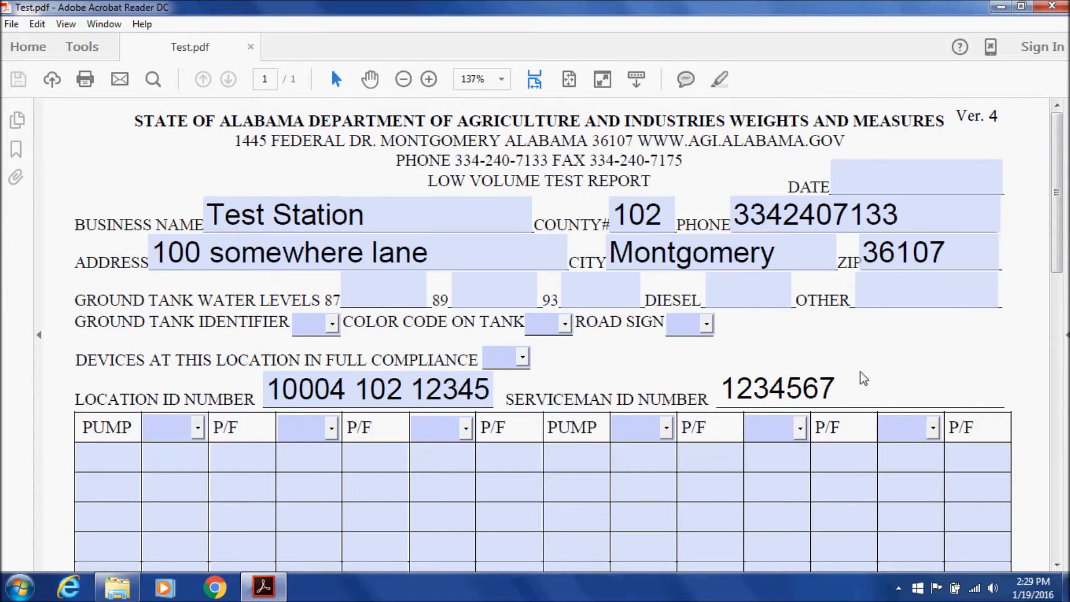
scroll(501, 480, "down", 3)
left_click(490, 469)
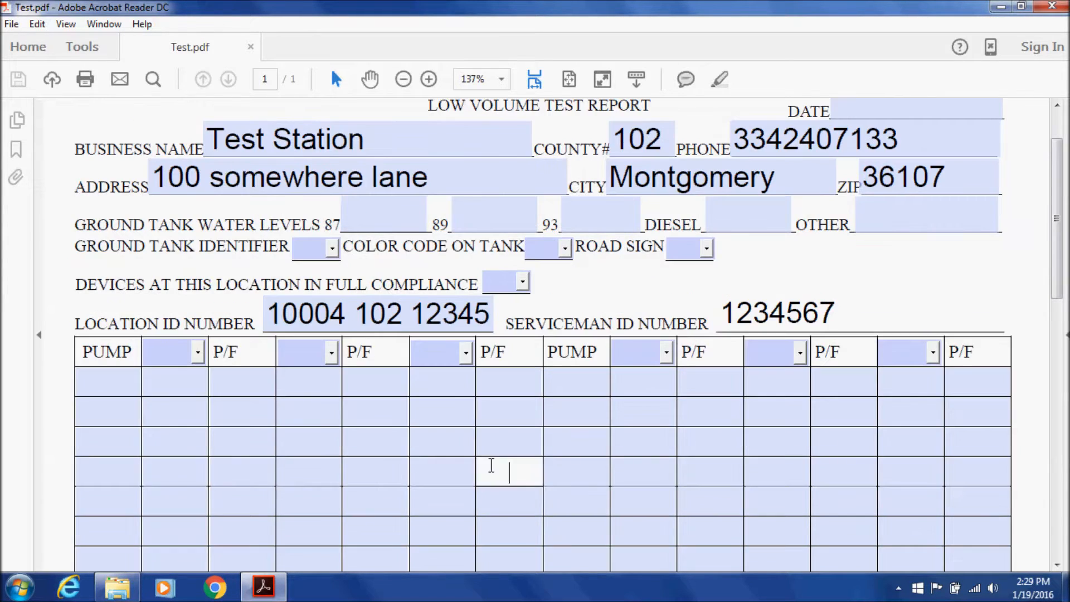
left_click(495, 444)
left_click(506, 414)
left_click(507, 386)
left_click(550, 388)
left_click(561, 405)
left_click(638, 470)
left_click(746, 430)
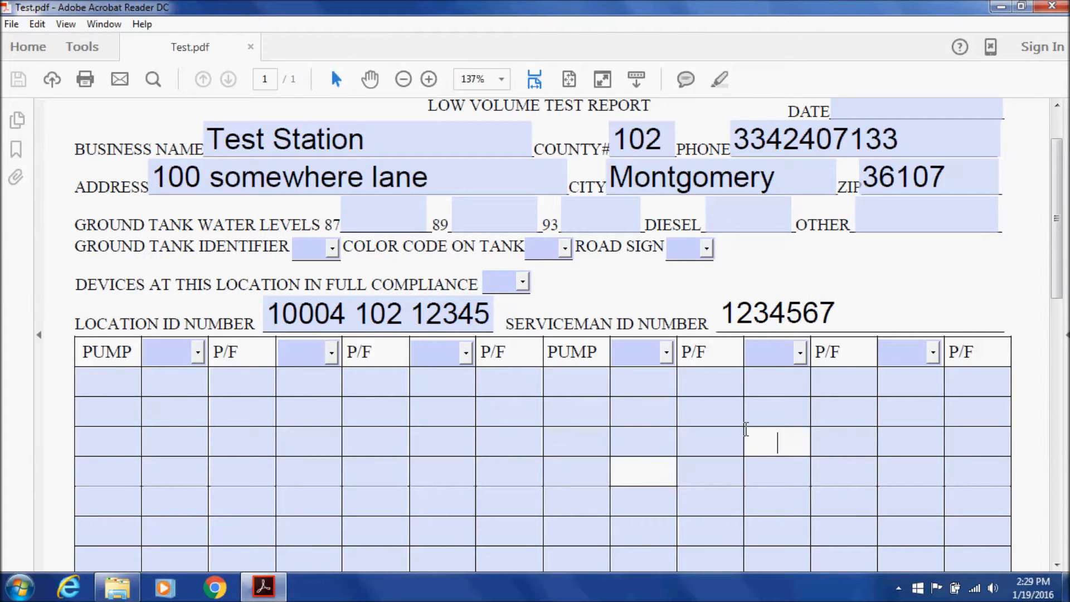
scroll(746, 429, "up", 3)
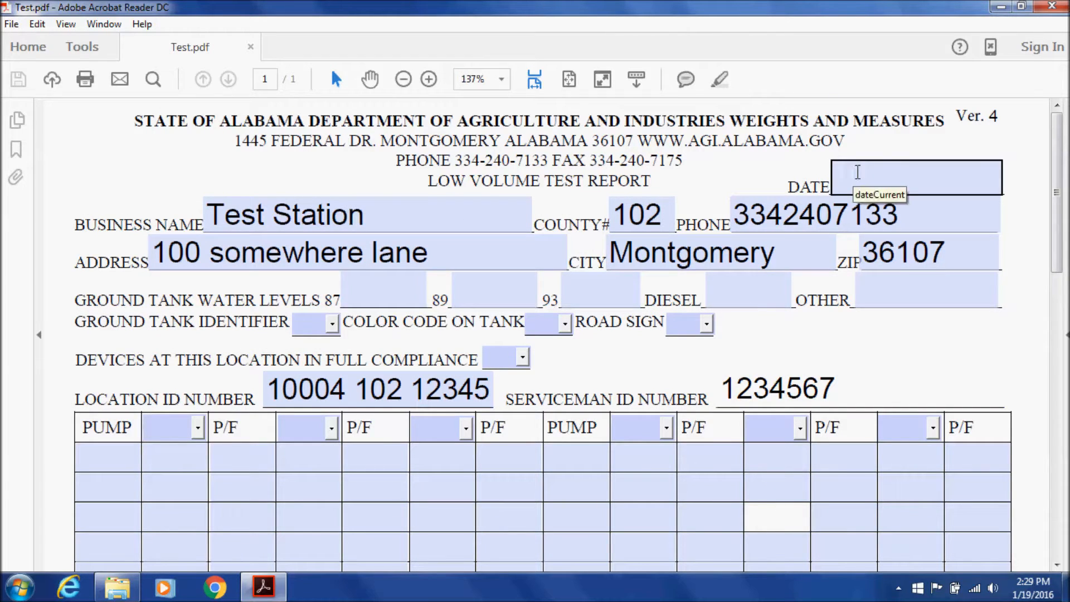
Enter 1-19-16 as the report date
left_click(857, 171)
type("1")
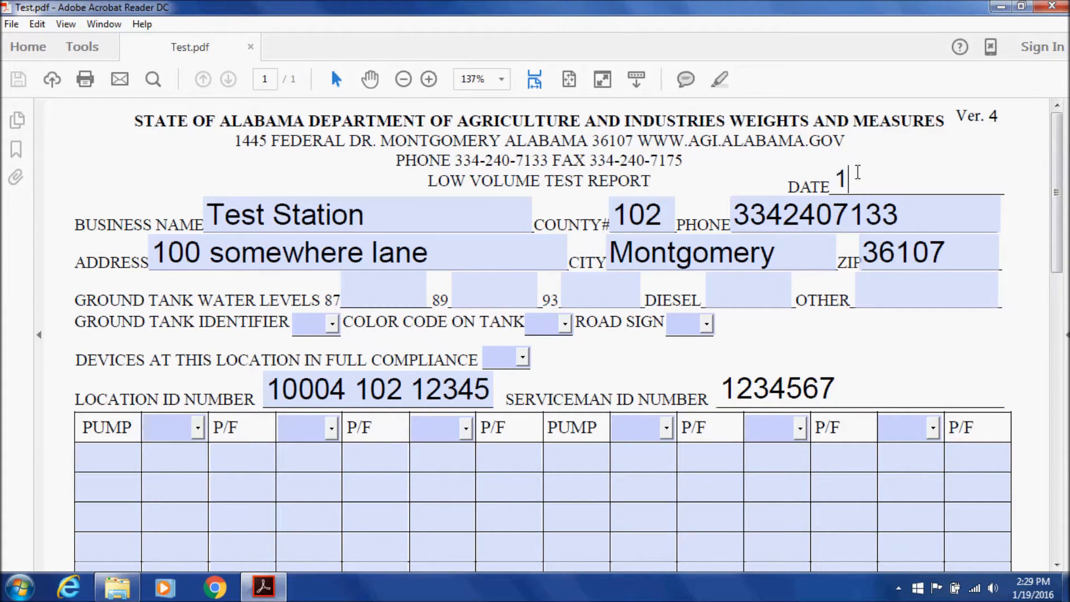
type("-19-16")
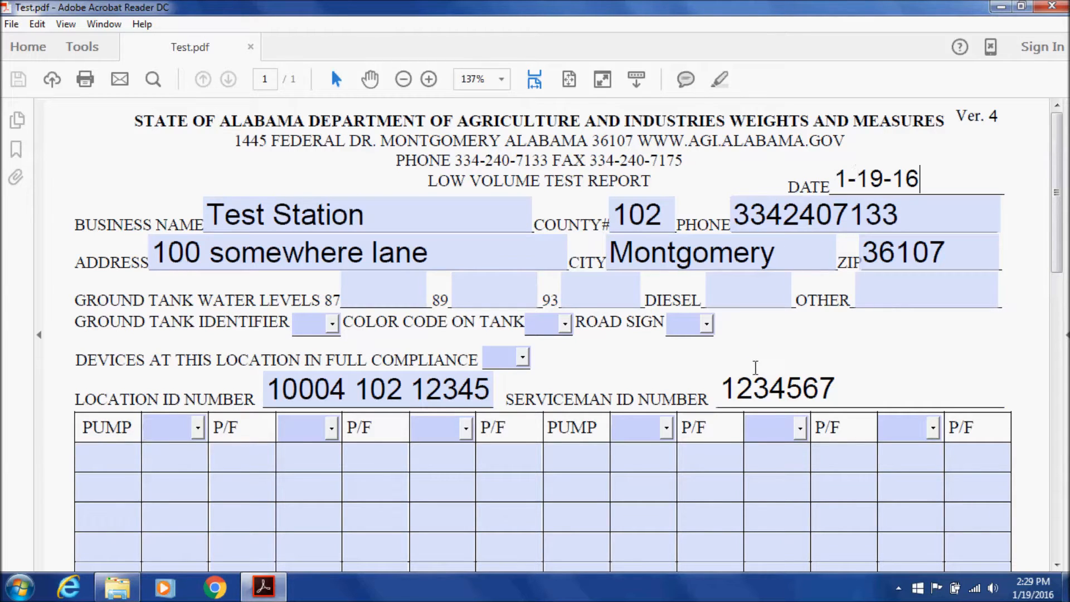
left_click(758, 362)
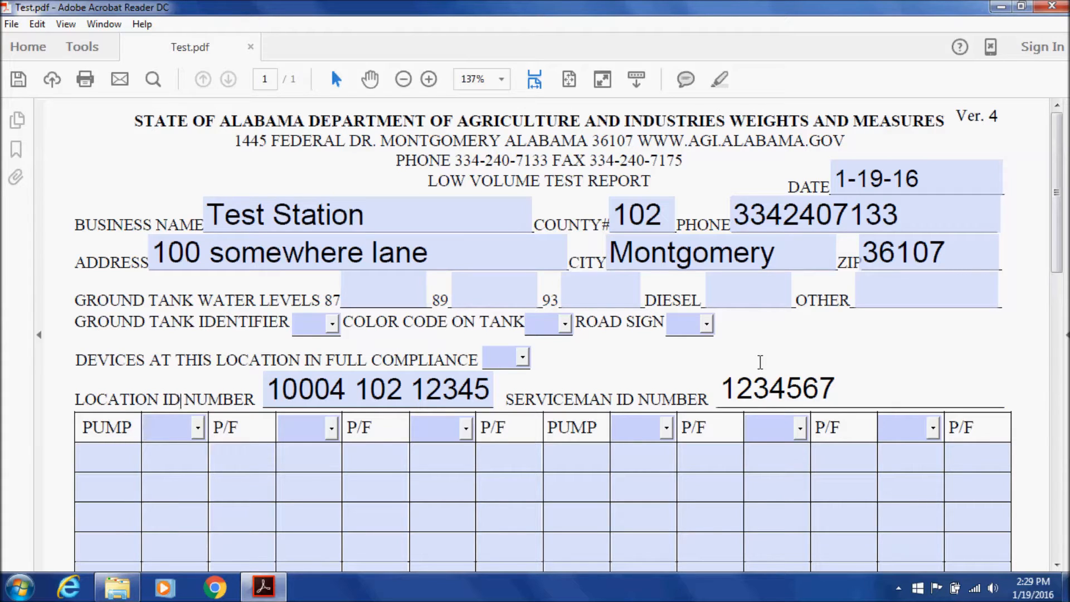
Review the ZIP 36107 and address fields, then select the 87 water level field
left_click(874, 246)
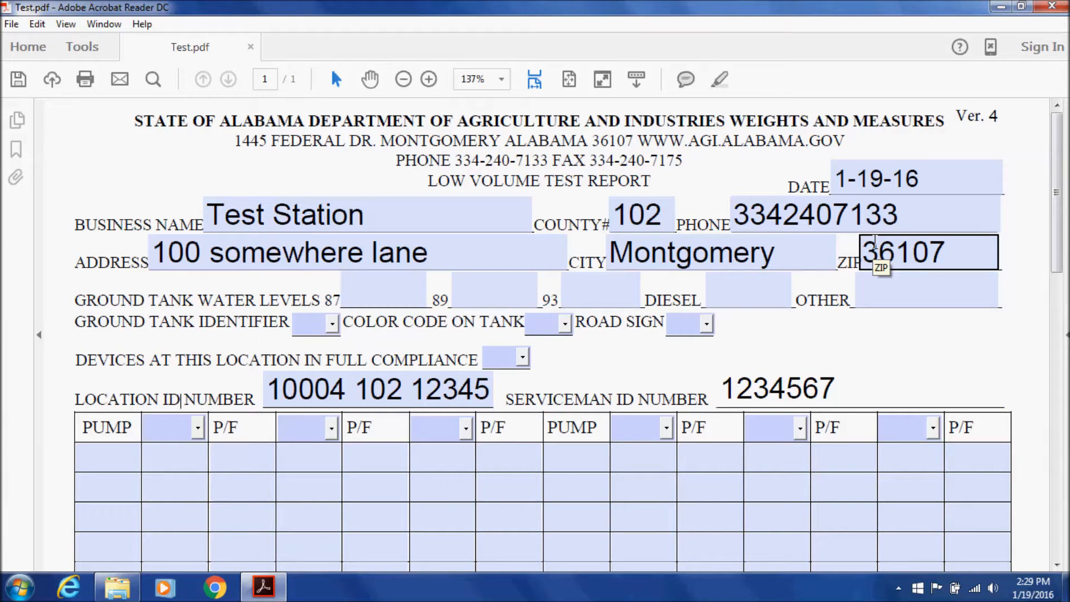
left_click(282, 246)
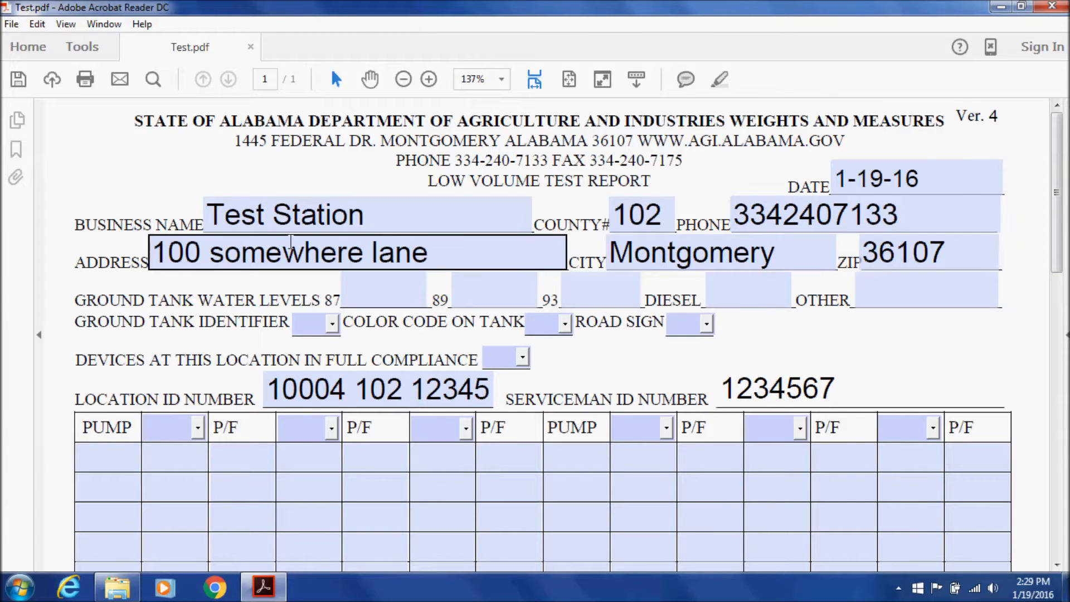
left_click(73, 301)
left_click_drag(73, 301, 283, 306)
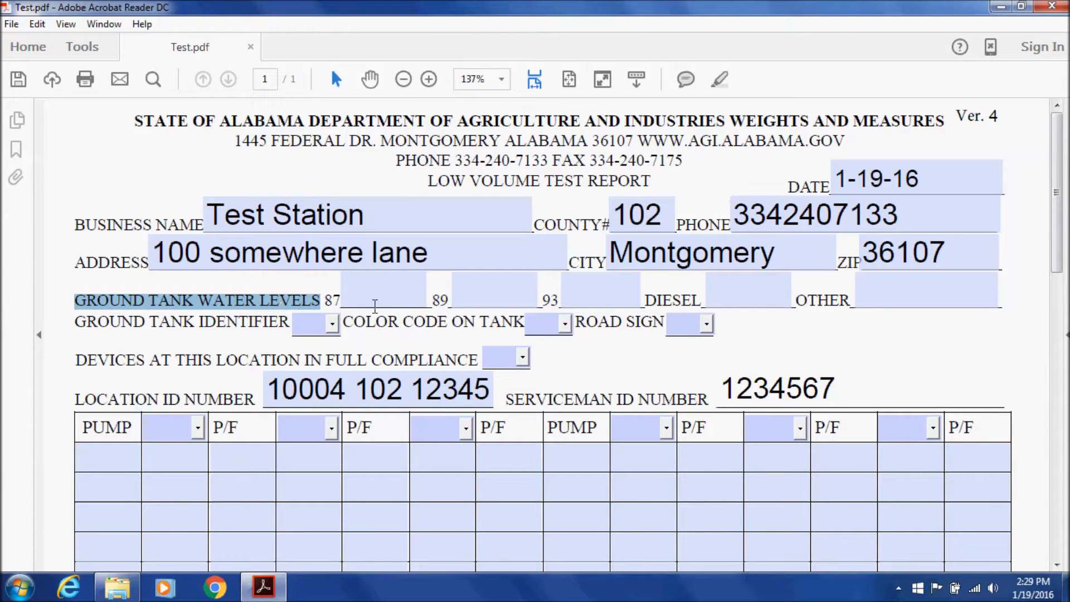
left_click(366, 311)
left_click(379, 299)
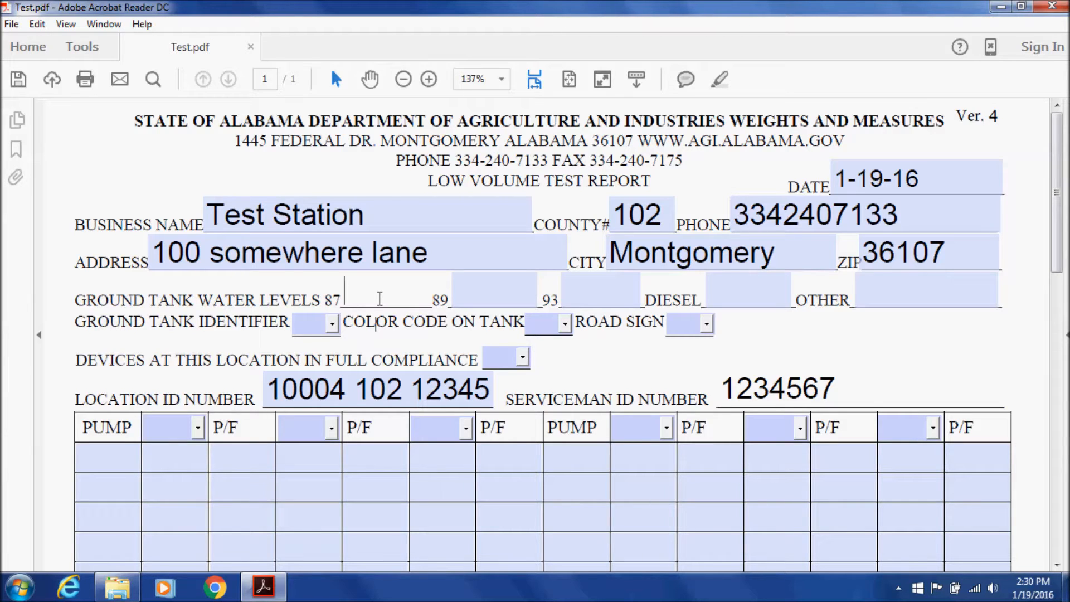
Enter and correct the 87 ground tank water level to 0.00
type("0.0")
left_click(490, 296)
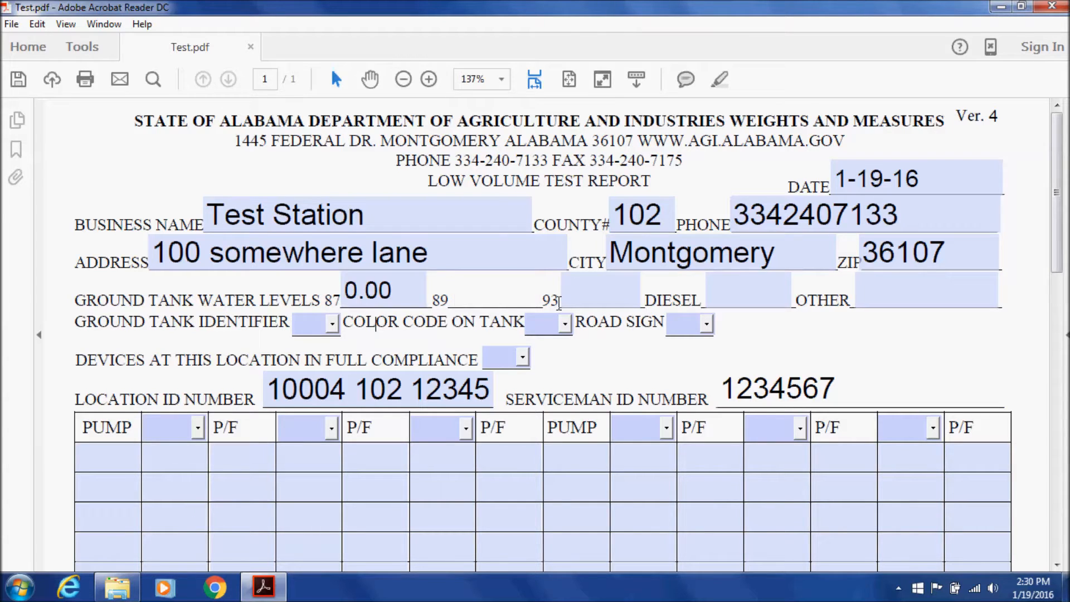
left_click(584, 301)
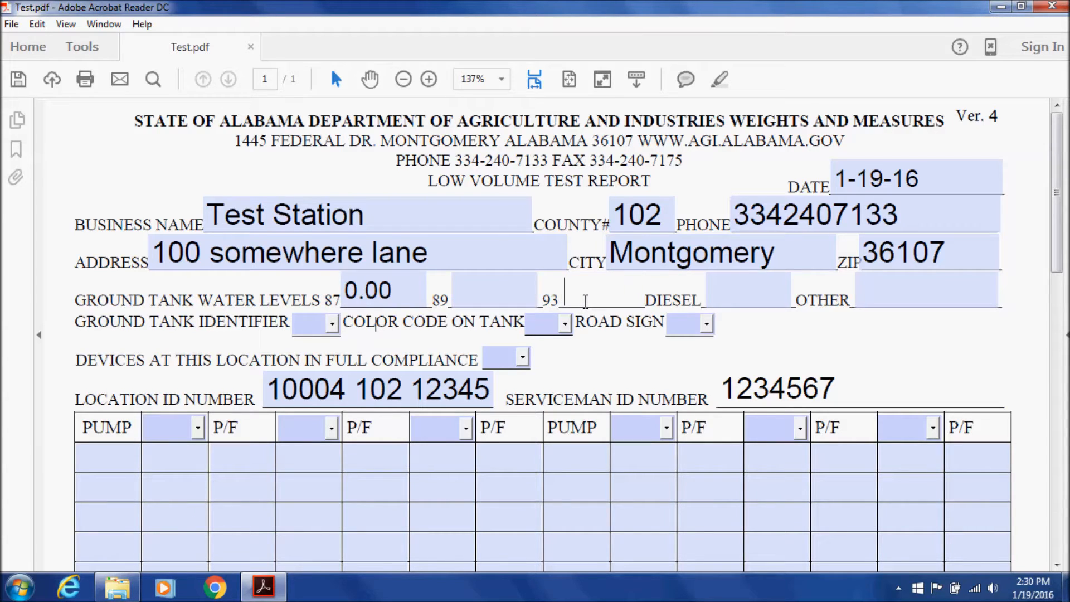
type("0.0")
key("BackSpace")
key("BackSpace")
key("BackSpace")
left_click(430, 294)
left_click(424, 291)
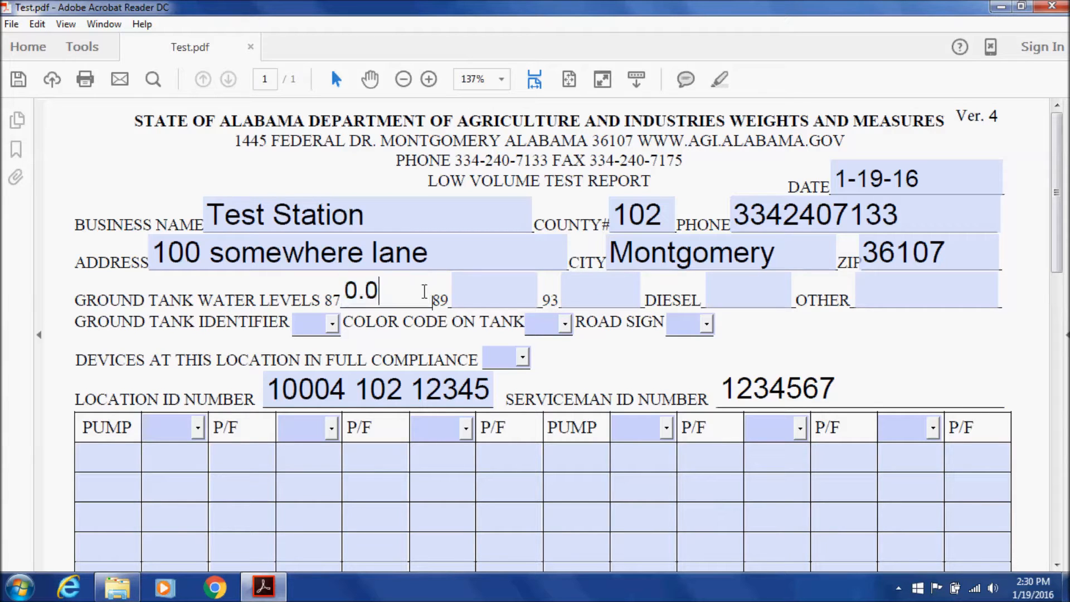
key("BackSpace")
type("5")
left_click(476, 294)
left_click(575, 299)
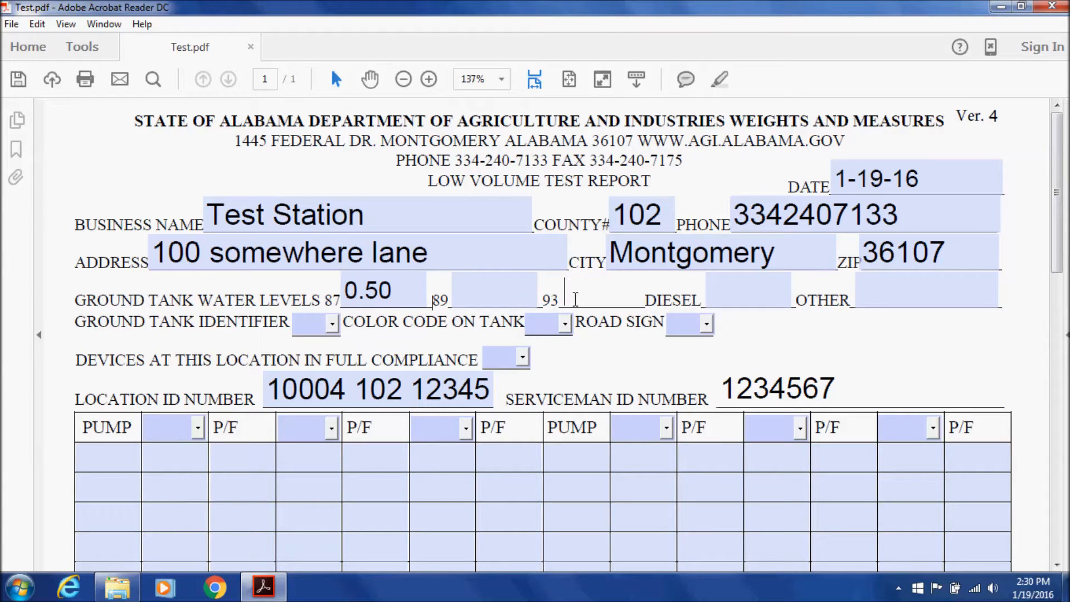
type(".25")
left_click(490, 289)
left_click(401, 286)
key("BackSpace")
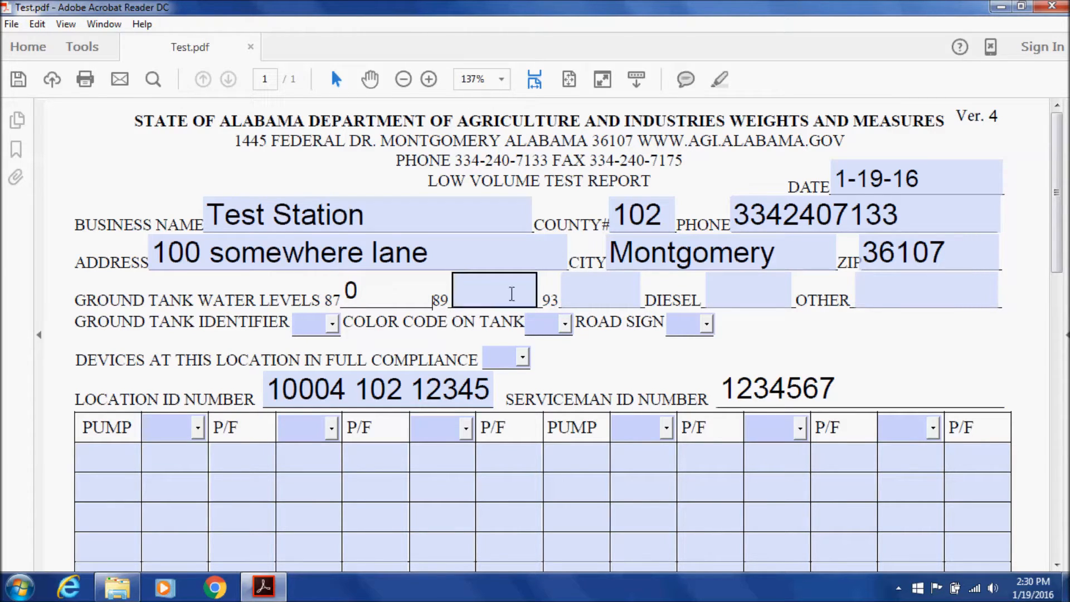
Enter 0 for the 93 water level and .25 for diesel, then review the form
left_click(626, 296)
type("0")
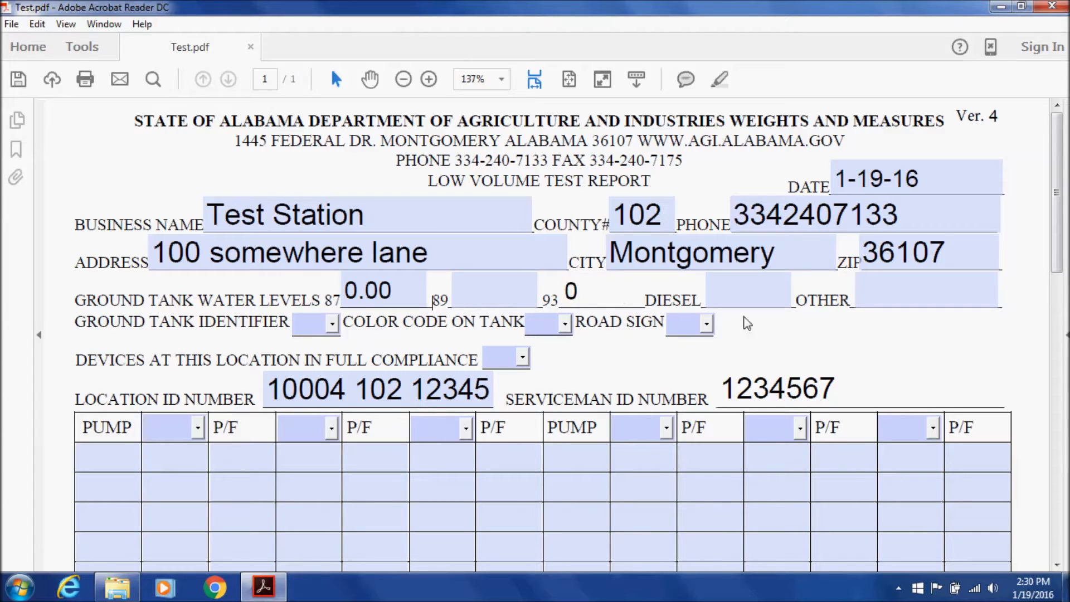
left_click(746, 295)
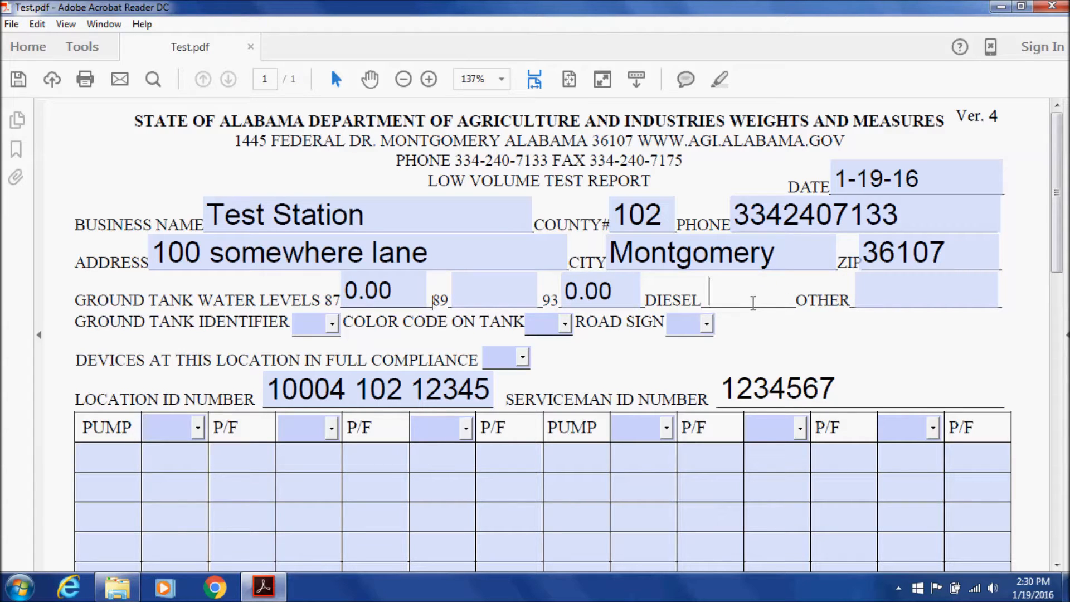
type(".25")
left_click(824, 348)
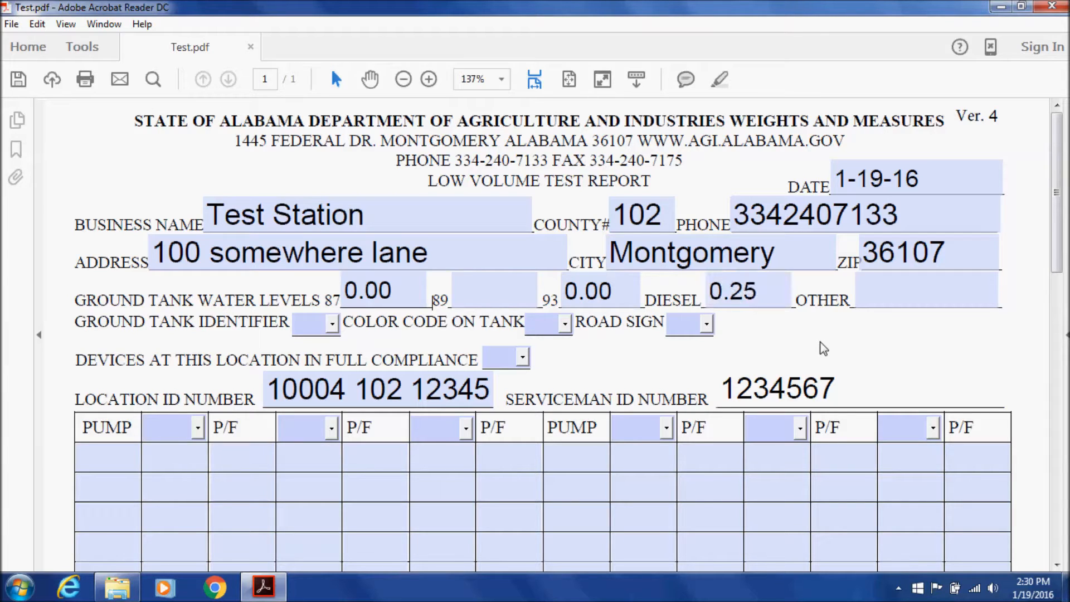
left_click(889, 299)
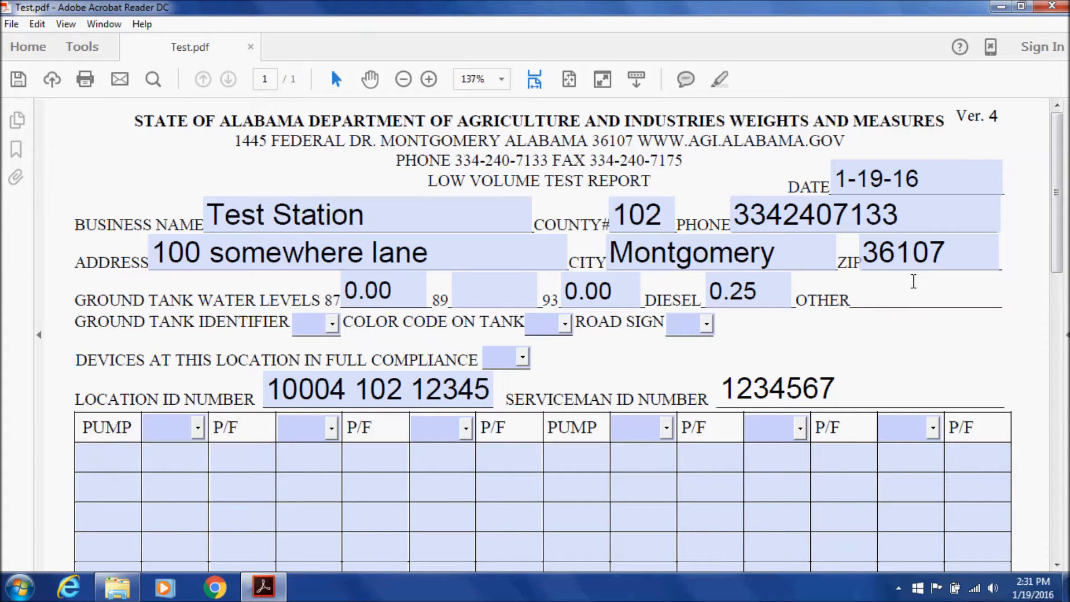
scroll(780, 273, "down", 10)
scroll(775, 275, "down", 4)
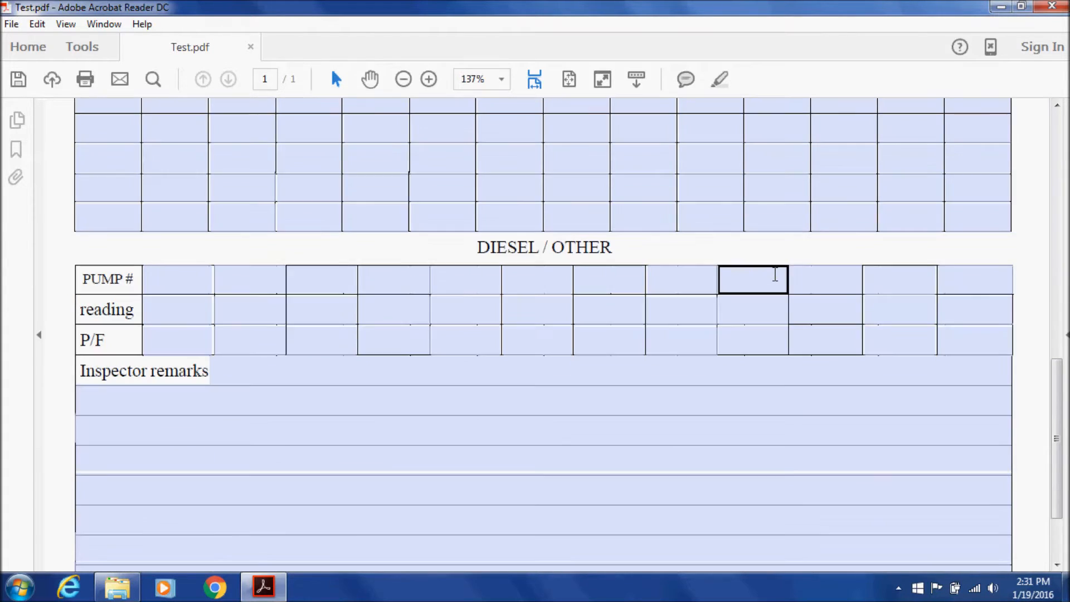
scroll(726, 265, "down", 1)
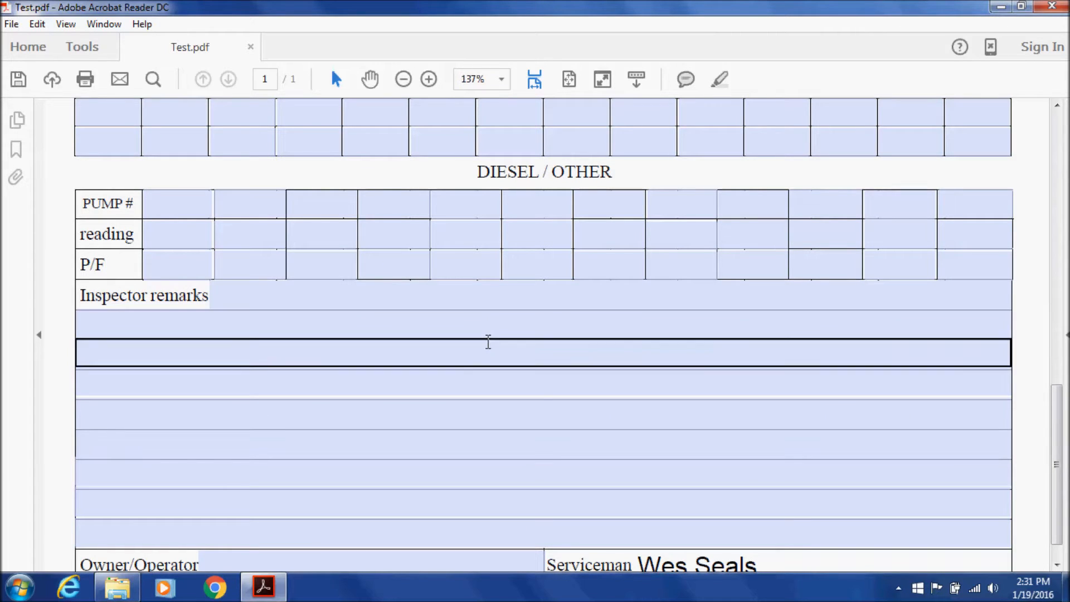
scroll(490, 360, "up", 10)
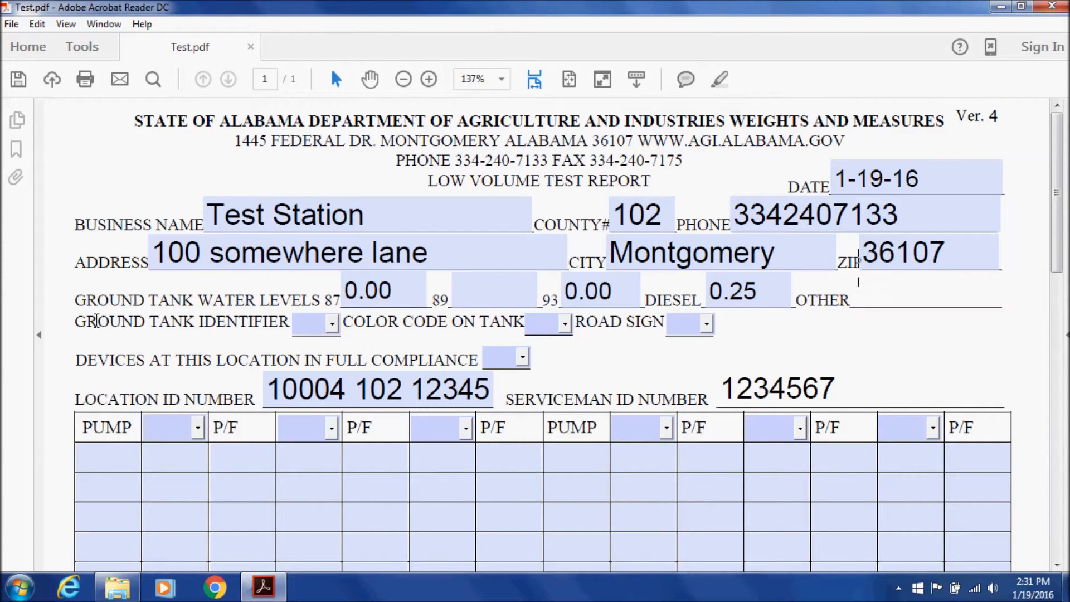
Set Ground Tank Identifier to No and switch back to the Low Volume folder
left_click_drag(74, 322, 249, 329)
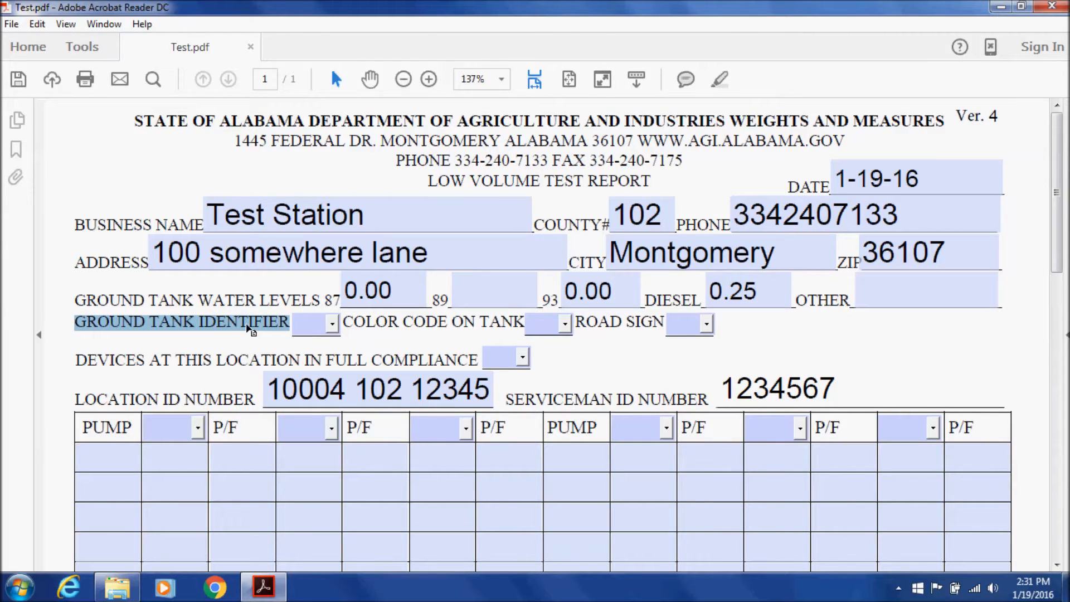
left_click(332, 323)
left_click(328, 370)
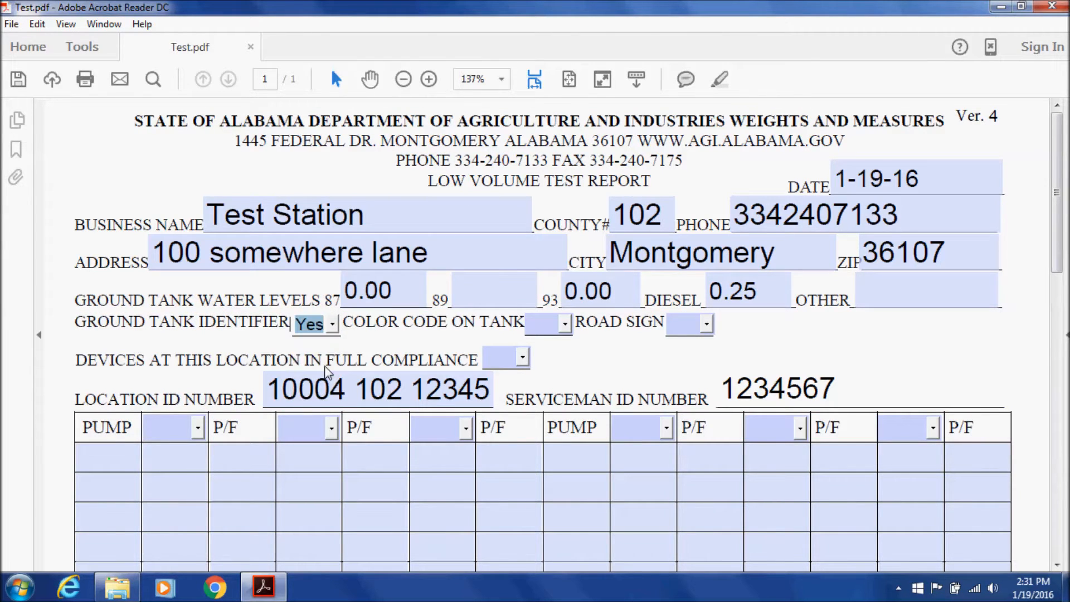
left_click(332, 323)
left_click(326, 380)
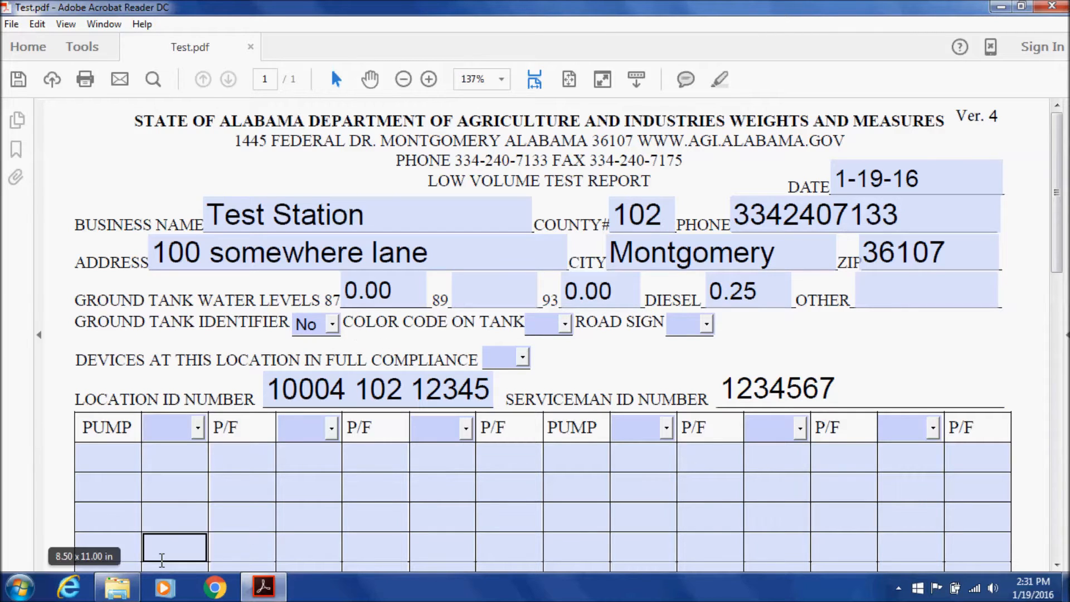
left_click(133, 591)
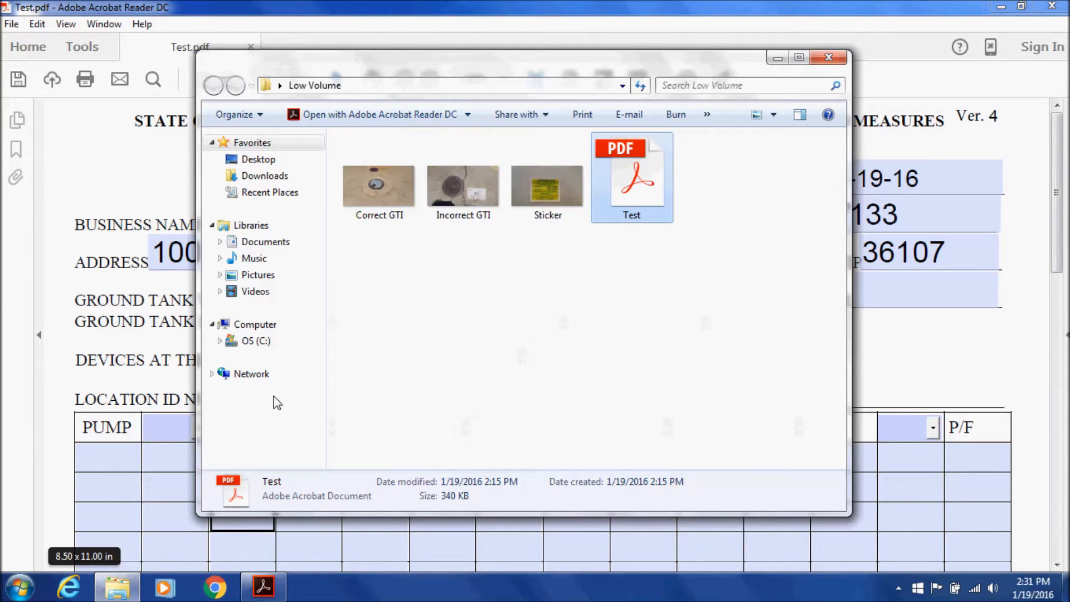
View the Correct GTI and Incorrect GTI photos, then return to the report form
double_click(380, 191)
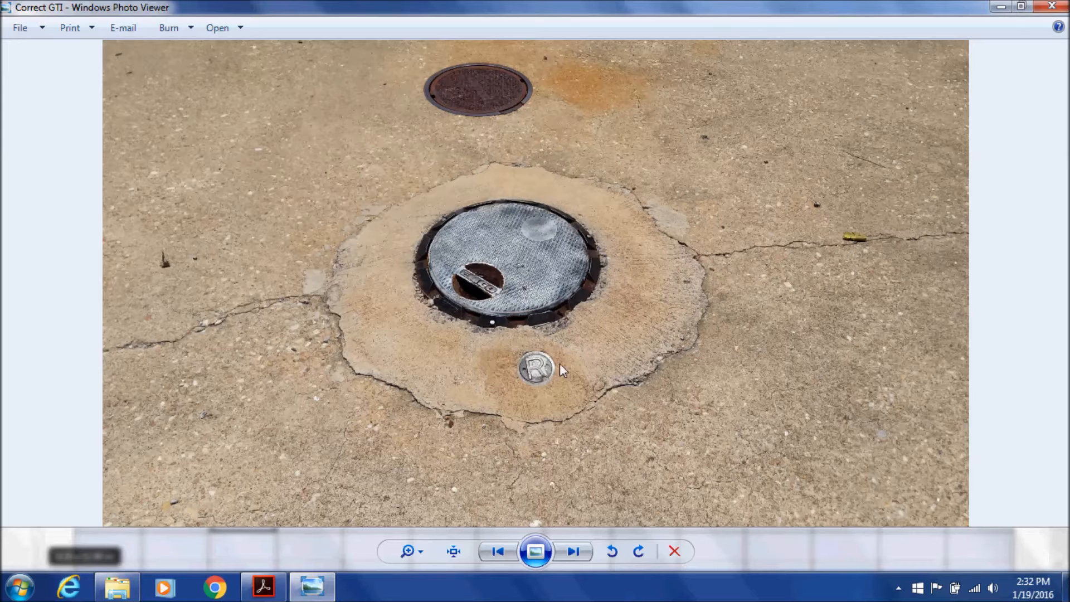
left_click(1053, 7)
double_click(454, 192)
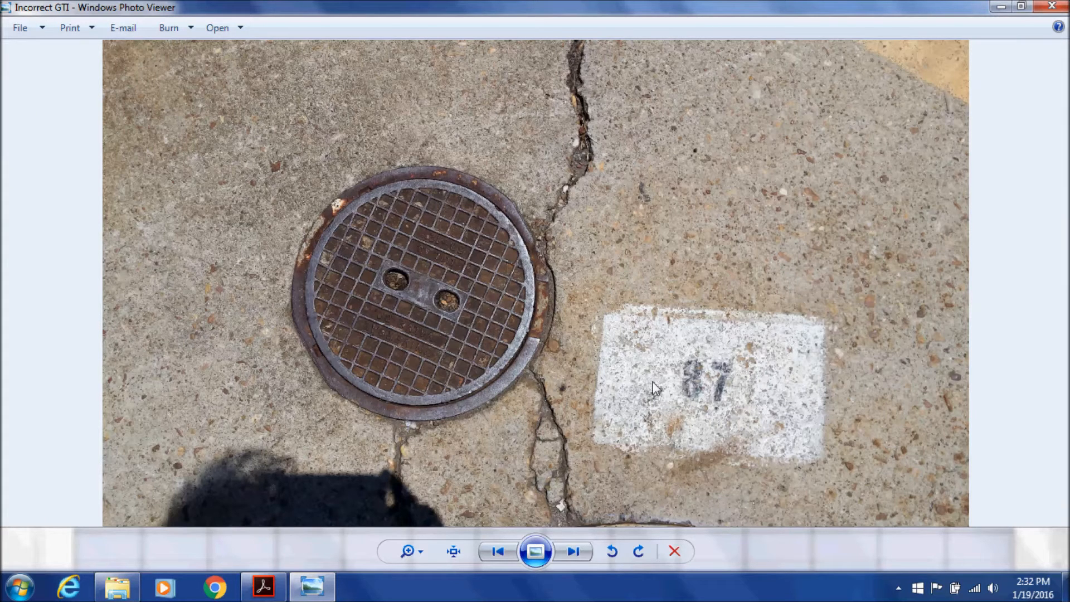
left_click(1052, 6)
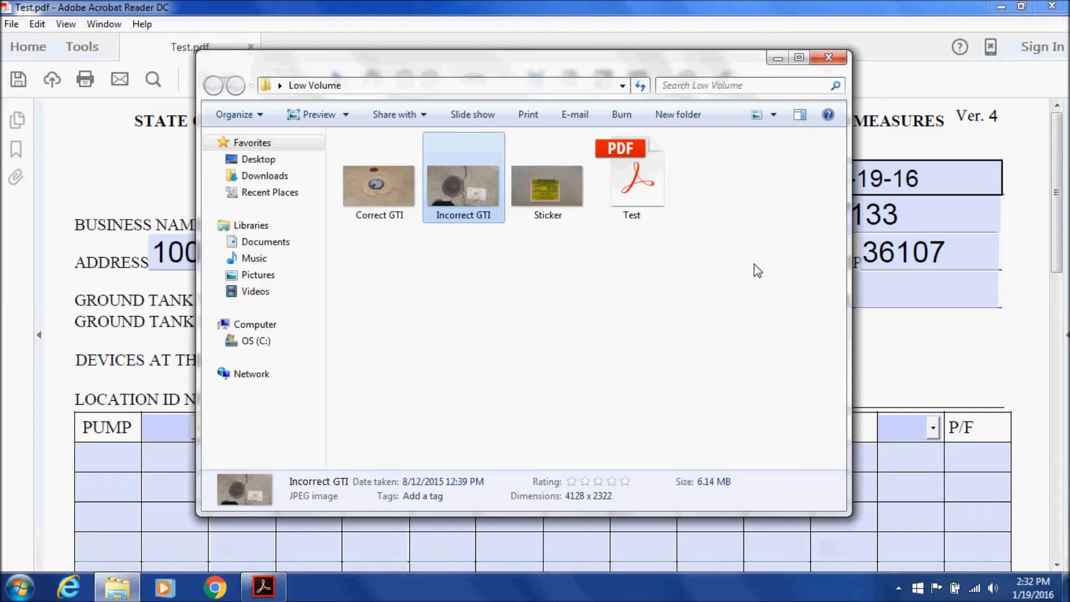
left_click(442, 467)
Choose Yes in the Color Code on Tank dropdown
left_click(337, 329)
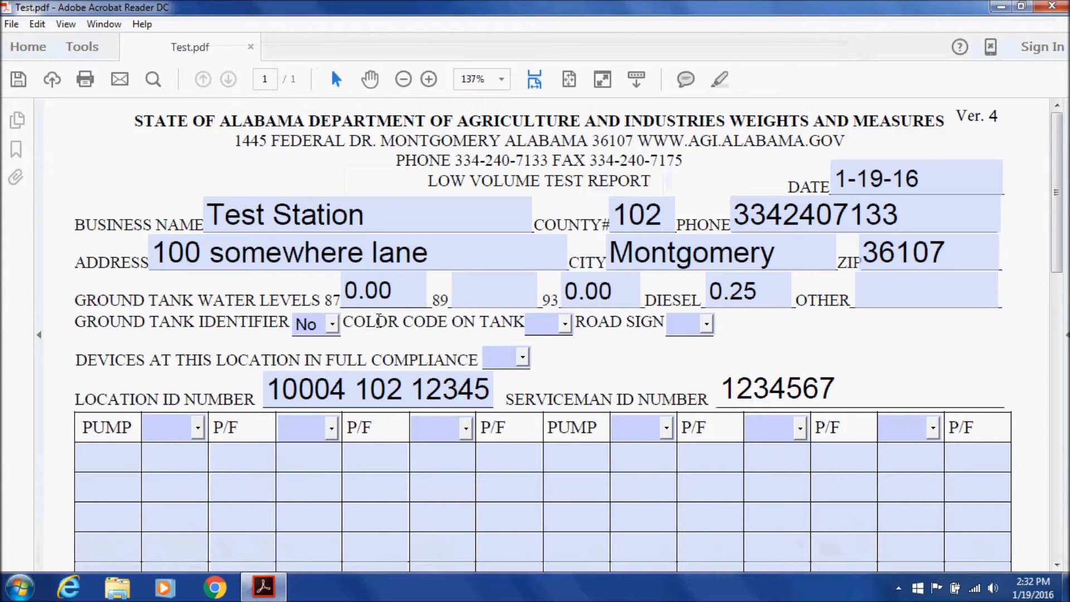
left_click(566, 326)
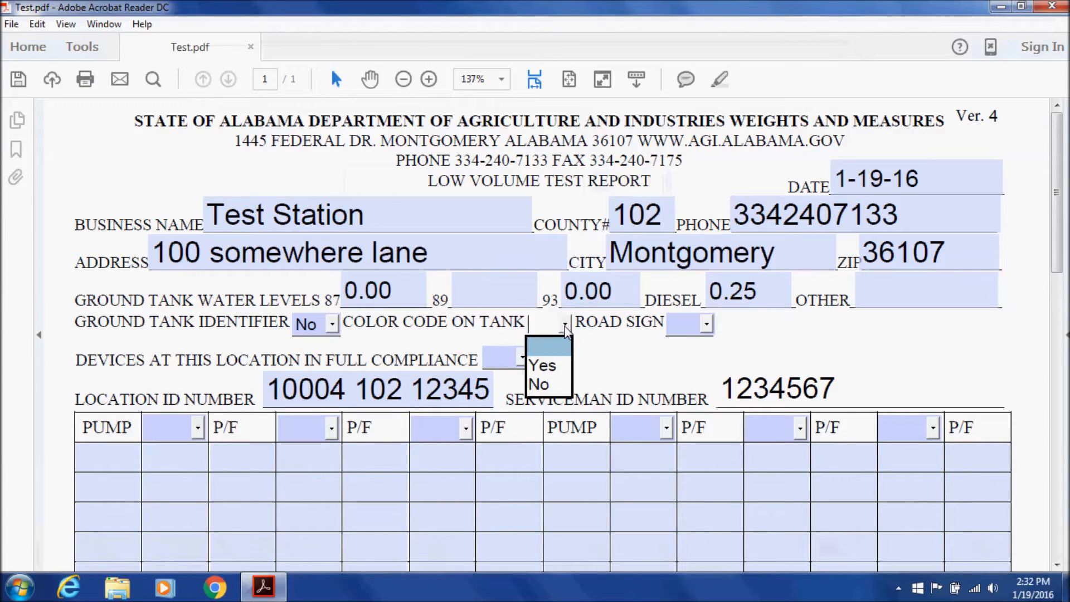
left_click(569, 362)
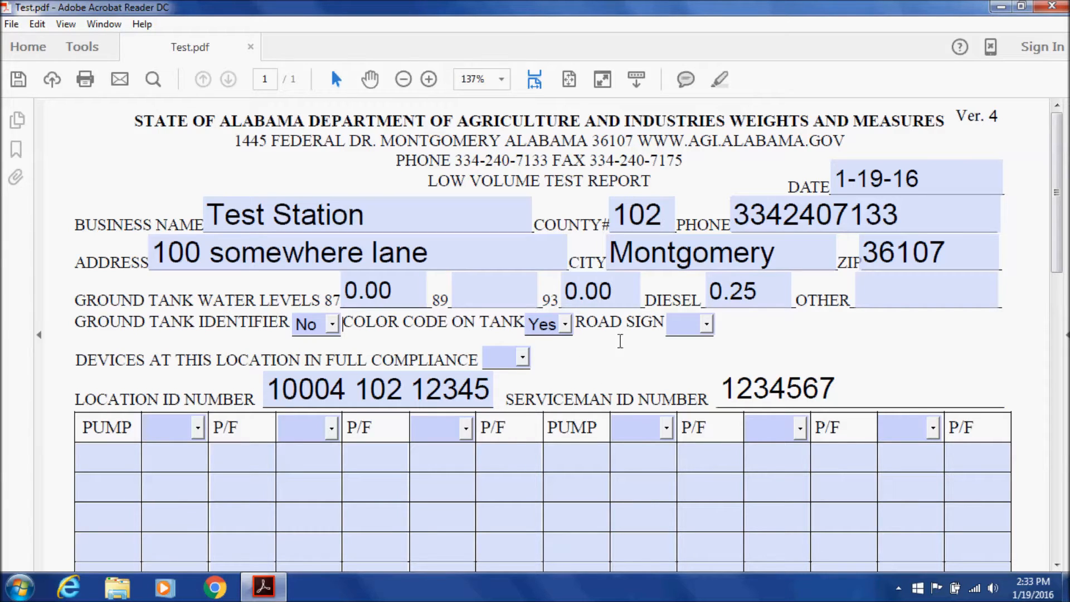
left_click(706, 324)
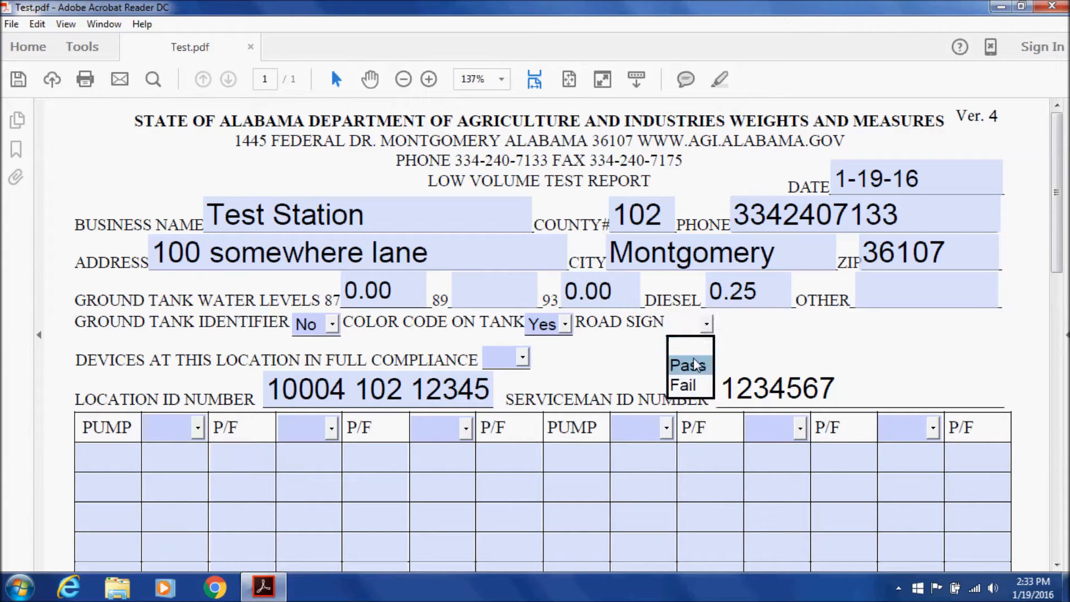
Set Road Sign to Pass, briefly trying Fail before reselecting Pass
left_click(695, 366)
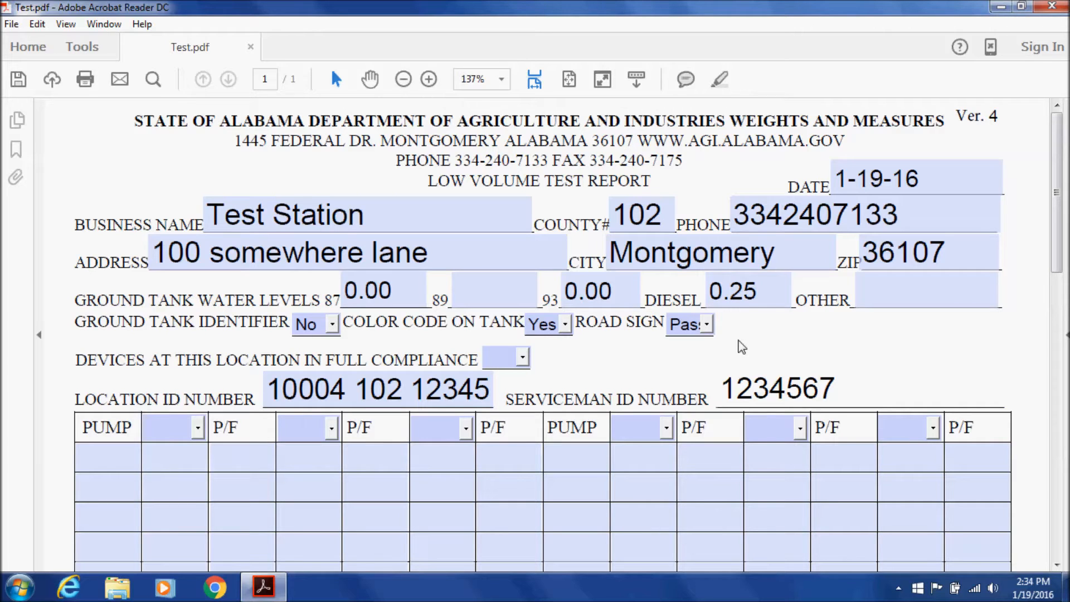
left_click(706, 324)
left_click(689, 385)
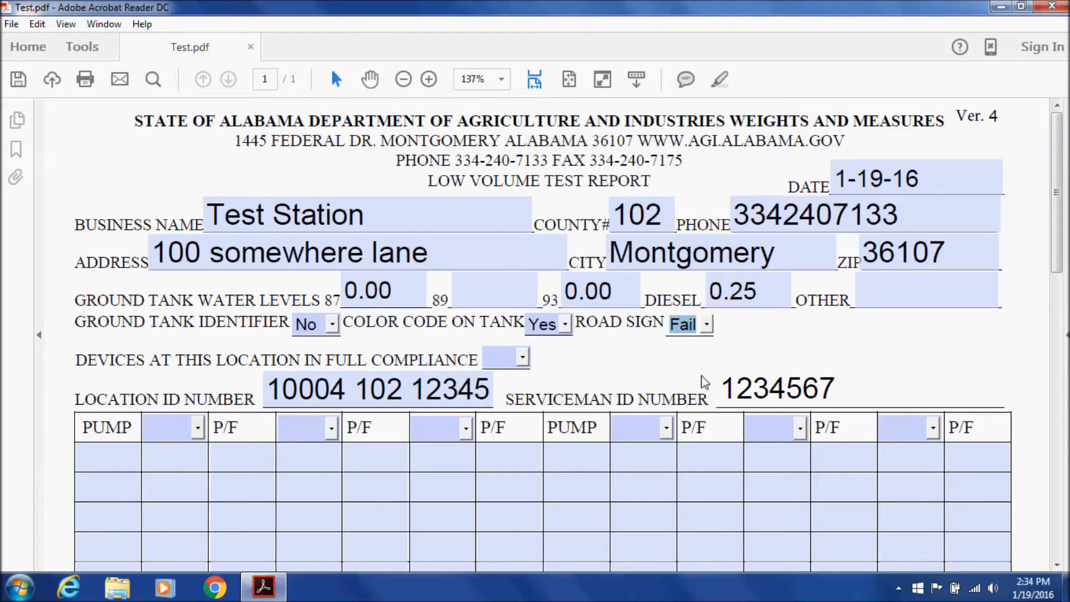
left_click(706, 325)
left_click(696, 361)
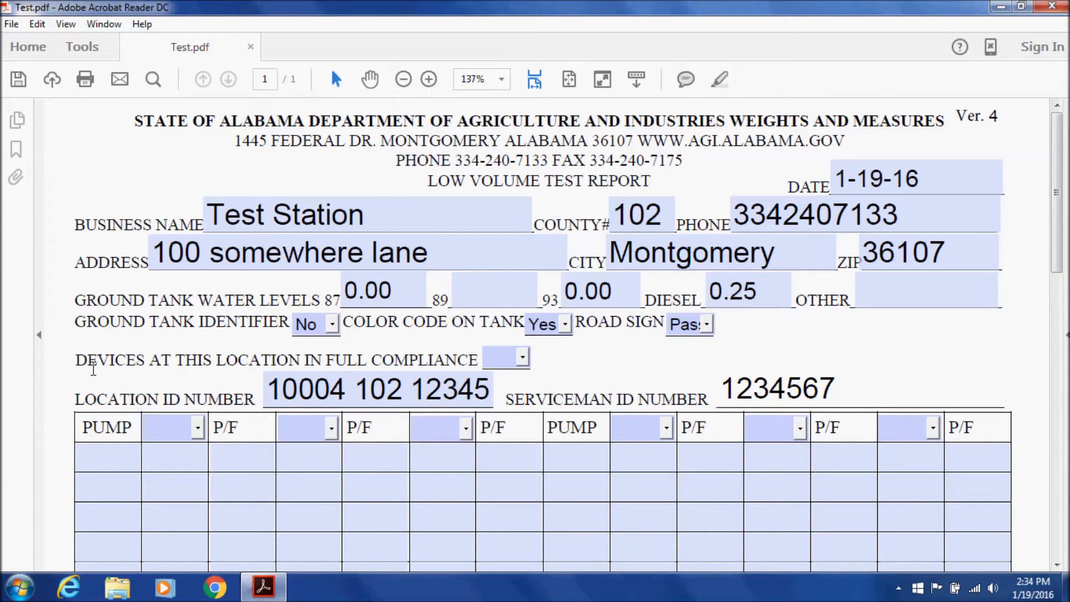
Choose Yes for Devices at This Location in Full Compliance, then point out the Location ID field
left_click_drag(78, 357, 428, 357)
left_click(522, 358)
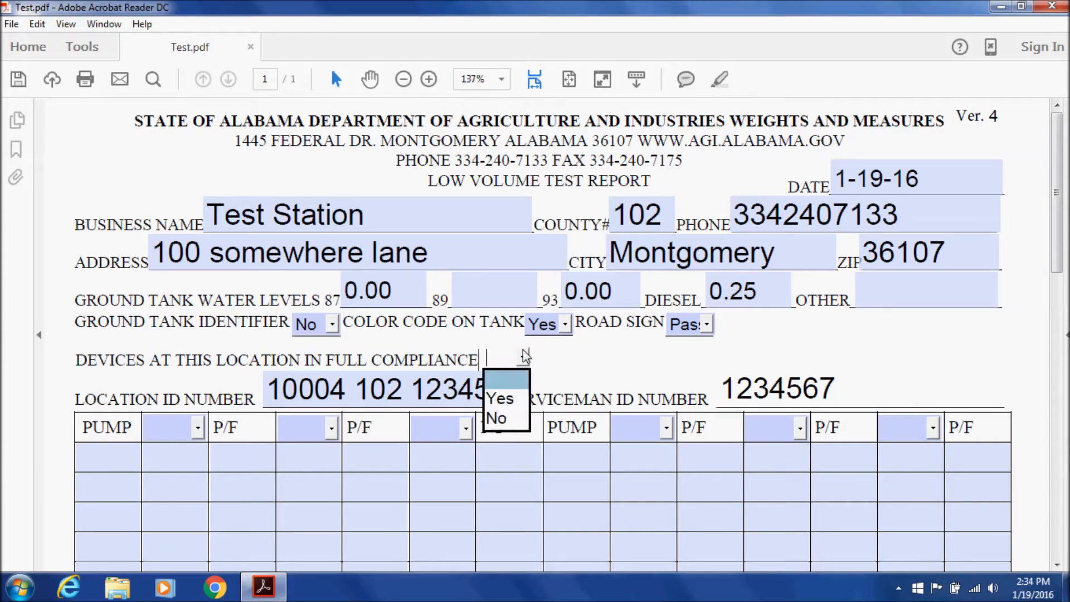
left_click(500, 398)
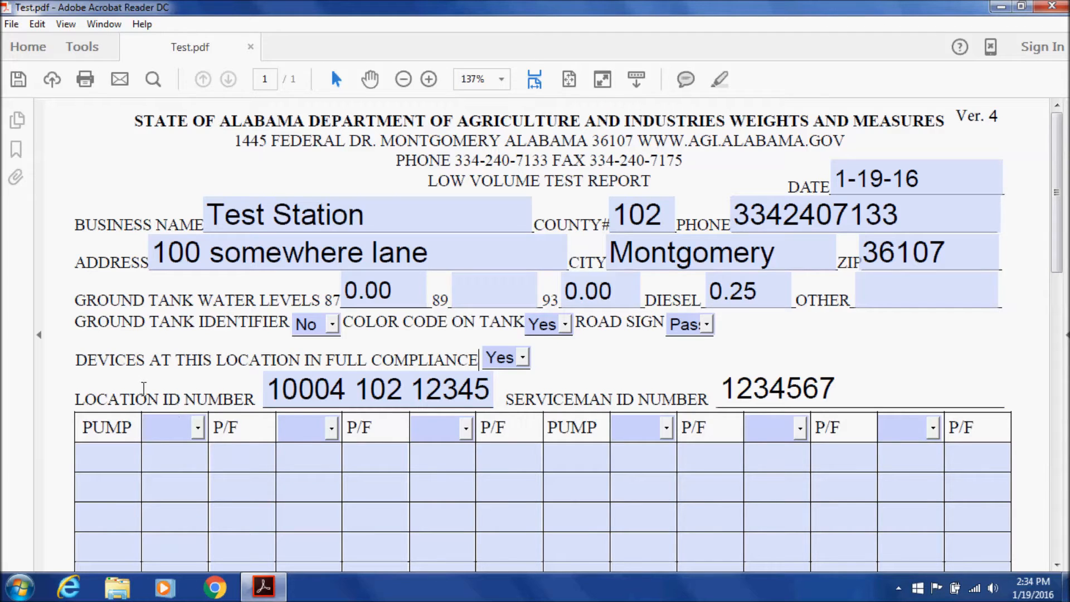
left_click_drag(75, 397, 224, 386)
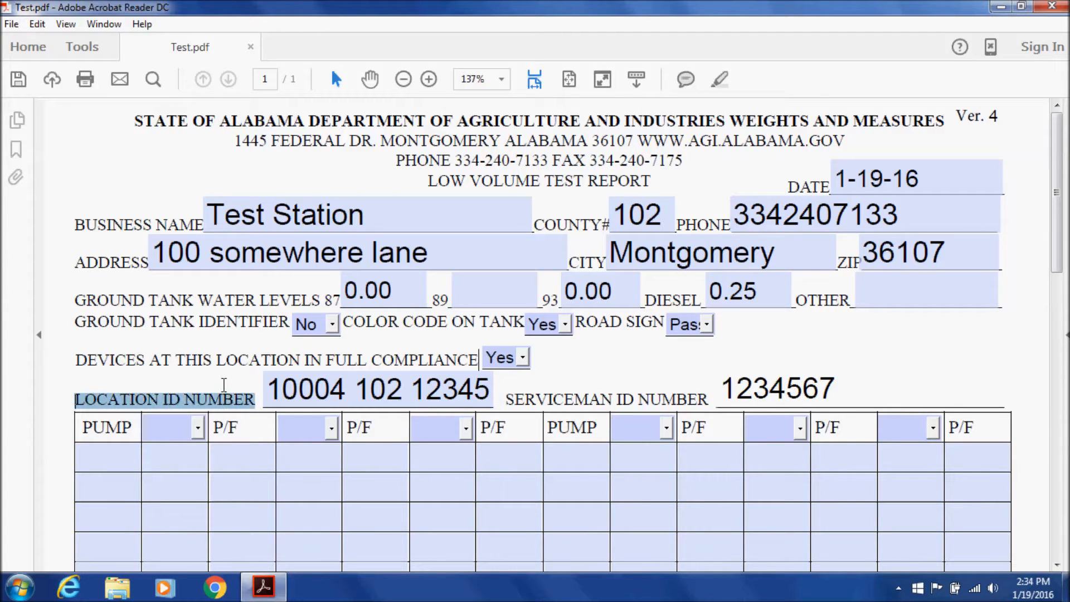
left_click(291, 388)
left_click(734, 389)
left_click_drag(733, 388, 747, 390)
left_click_drag(836, 382, 719, 375)
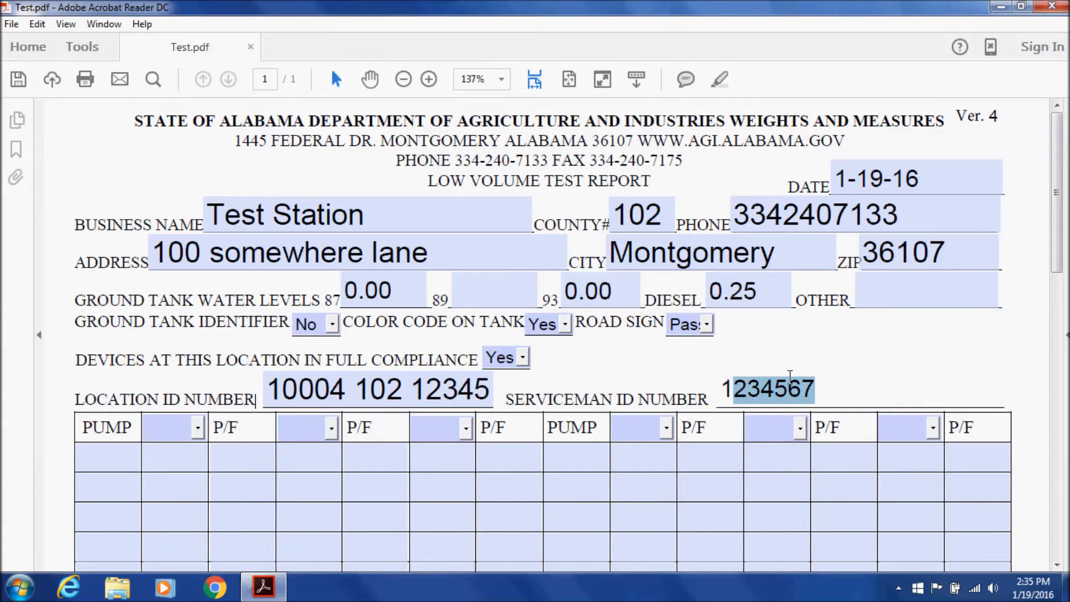
left_click(836, 377)
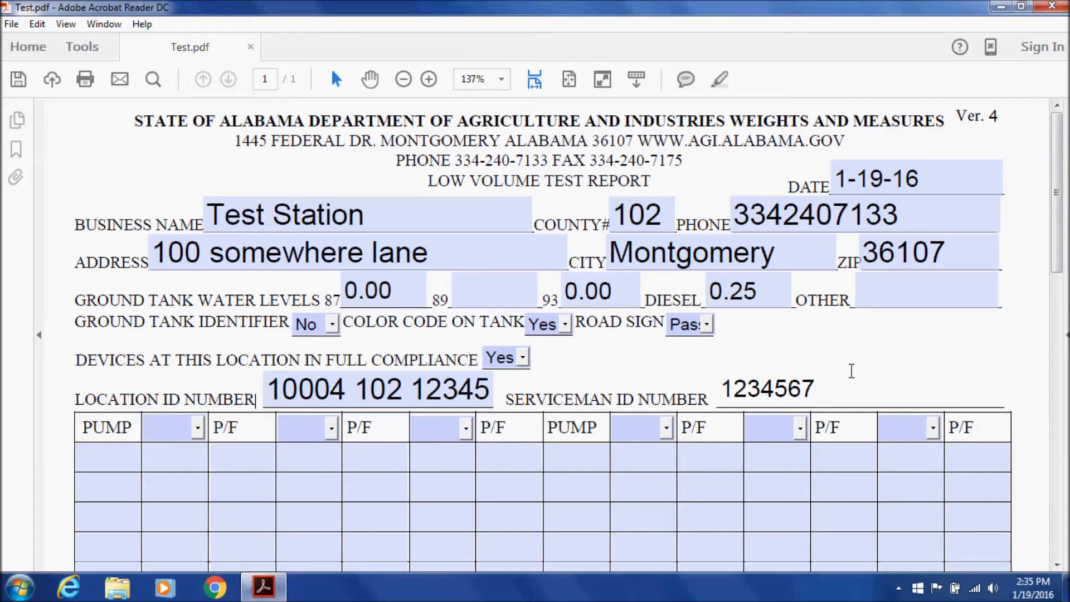
Scroll down to the pump table and select the first PUMP cell
scroll(592, 328, "down", 3)
scroll(591, 329, "down", 3)
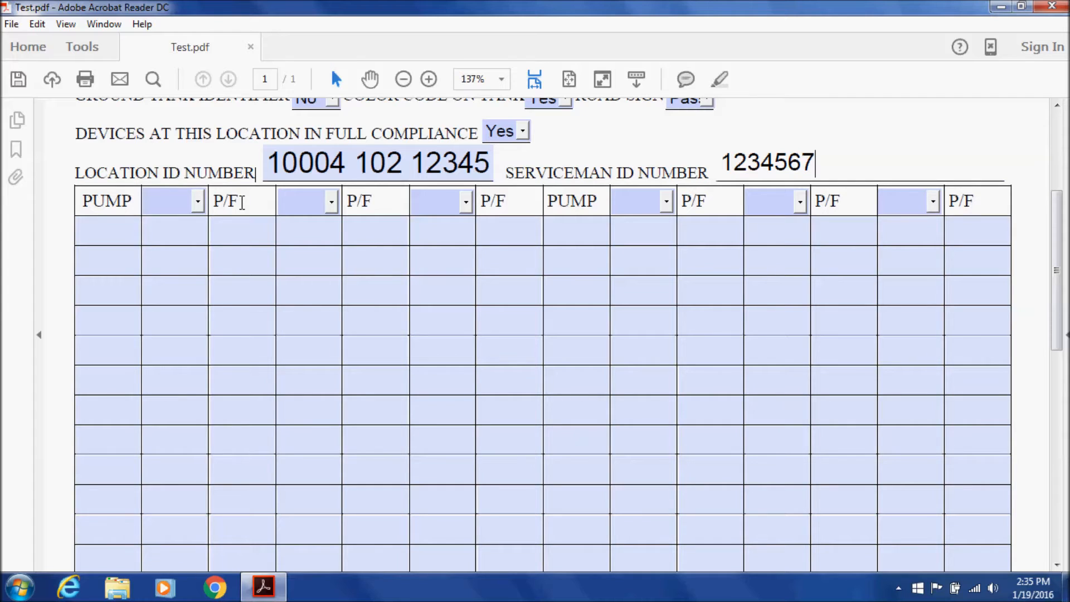
left_click(122, 195)
left_click(115, 225)
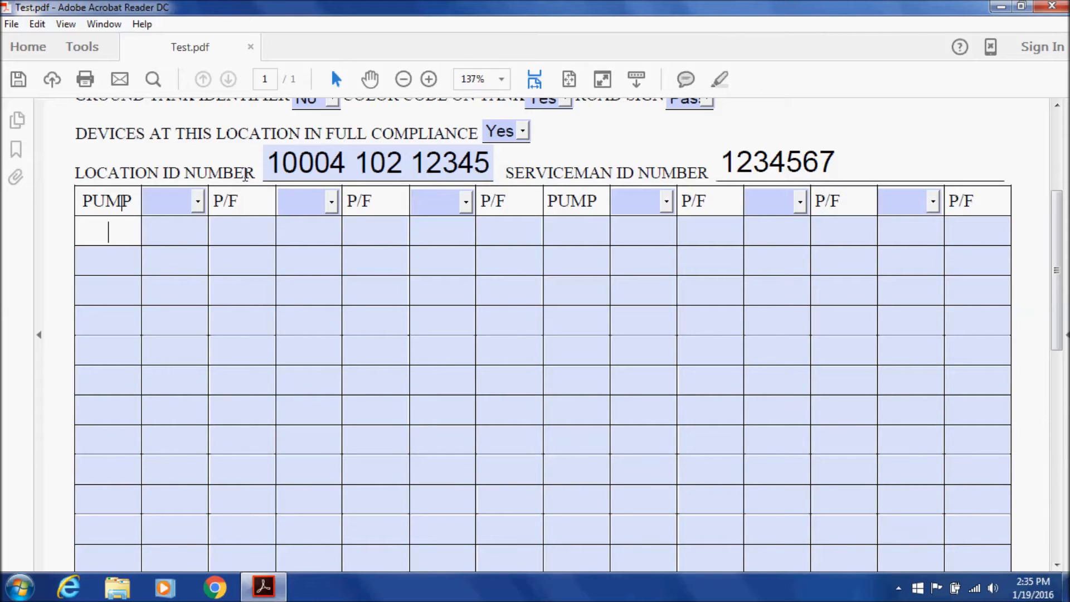
Enter pump 1 with the 87 Etoh grade column and a .5 reading
type("1")
left_click(198, 202)
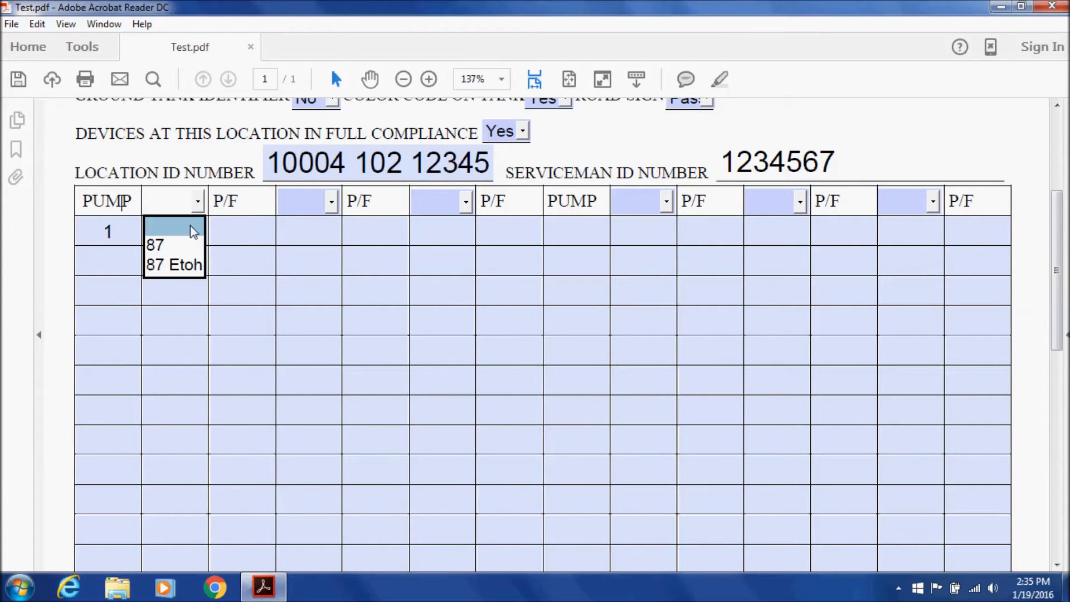
left_click(175, 265)
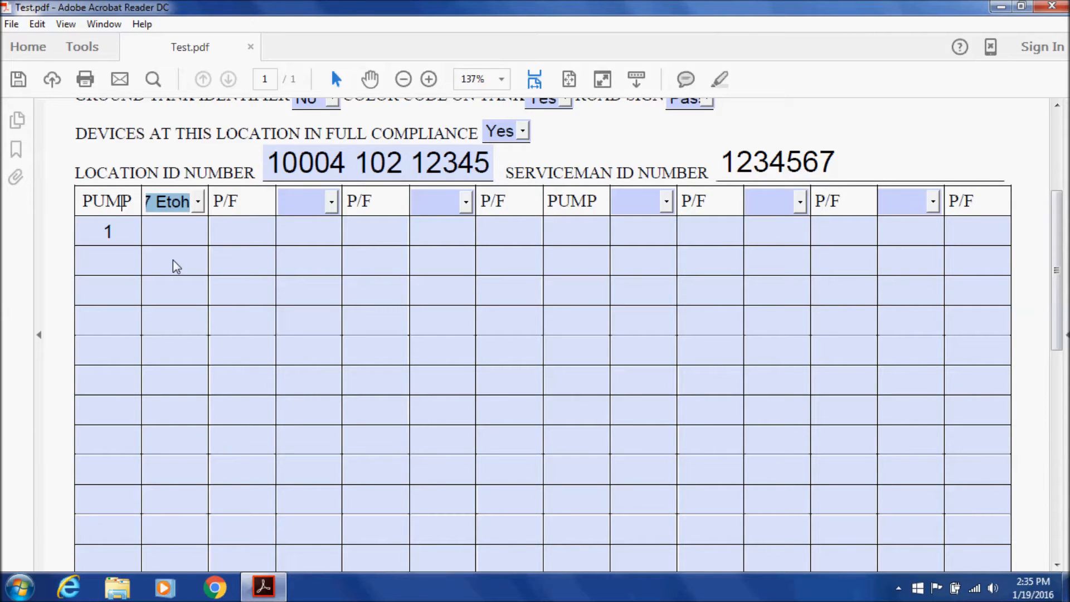
left_click(178, 230)
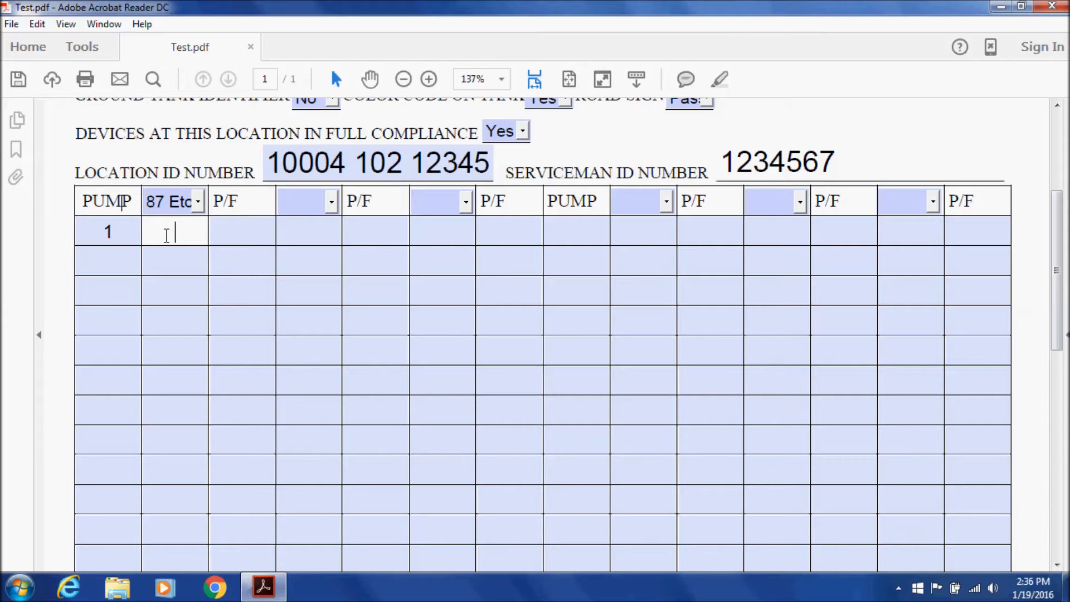
type(".5")
key("Tab")
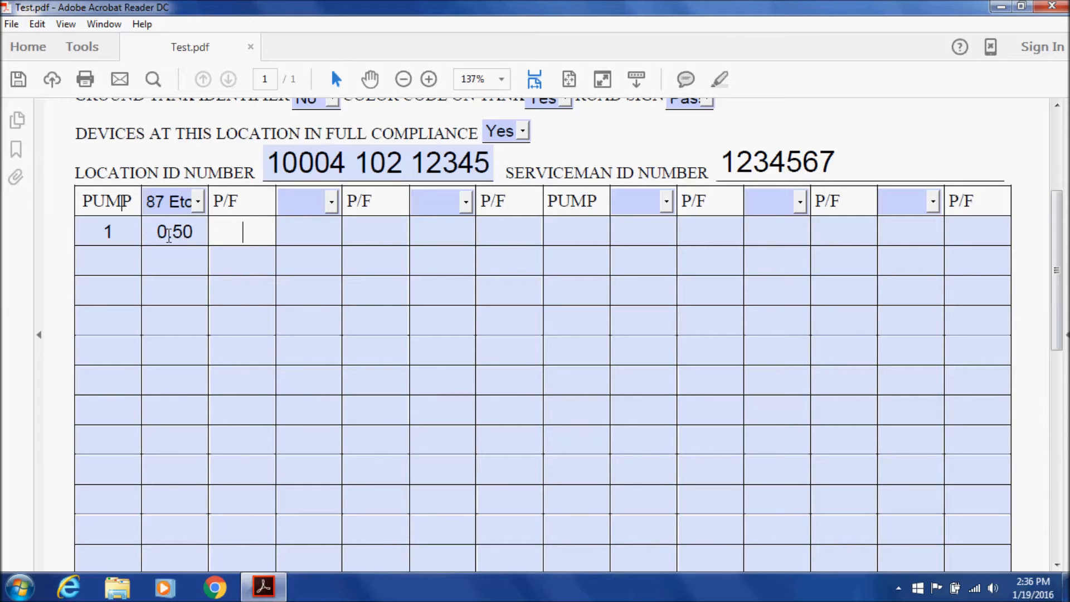
Correct pump 1's 87 Etoh reading to -0.50
left_click(197, 240)
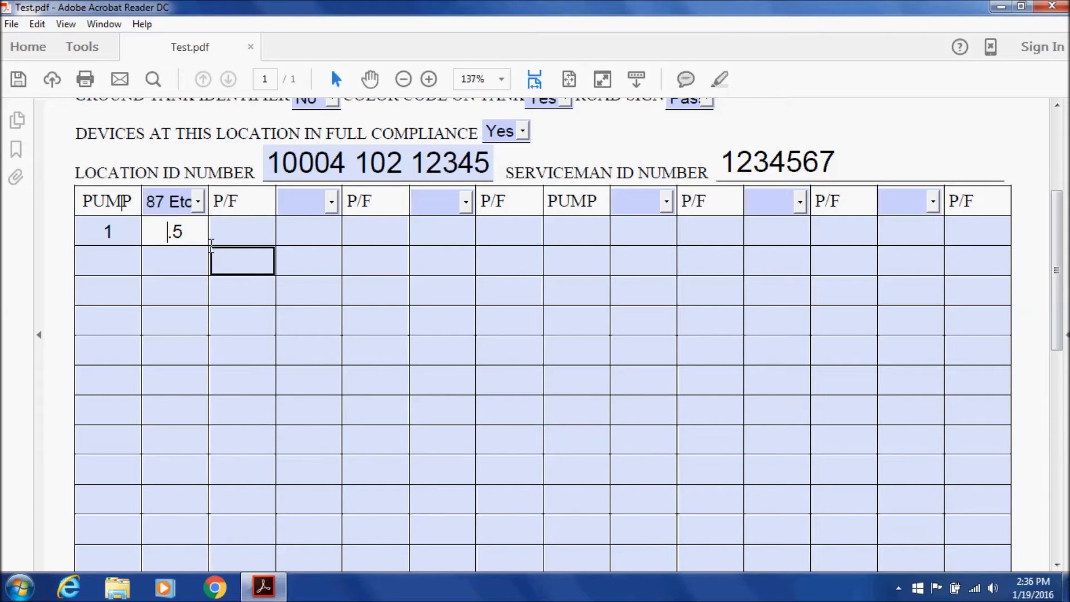
type("+")
left_click(241, 233)
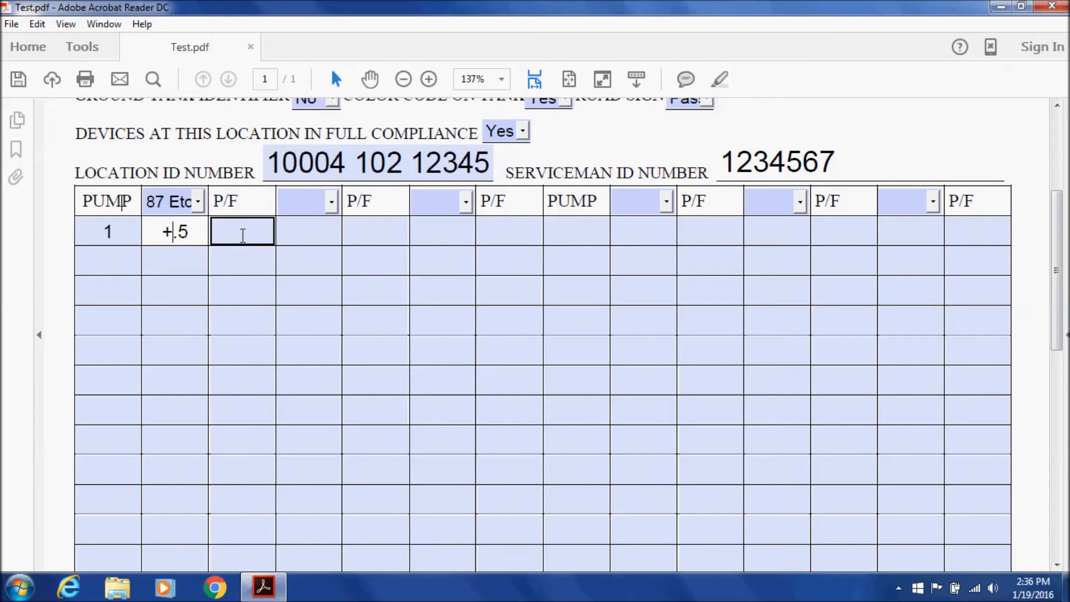
left_click(174, 231)
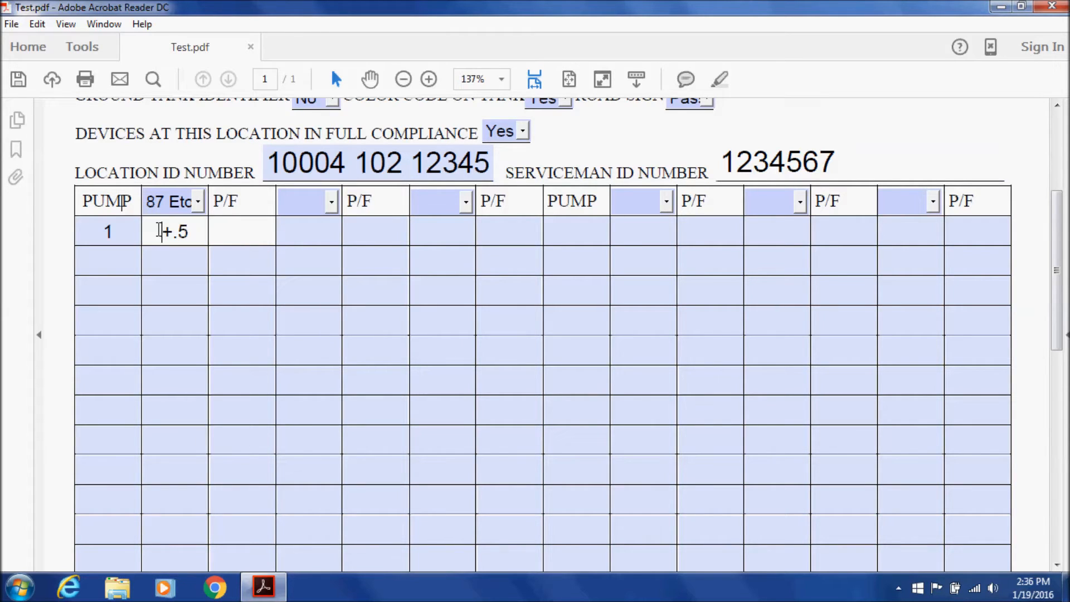
key("Delete")
type("-")
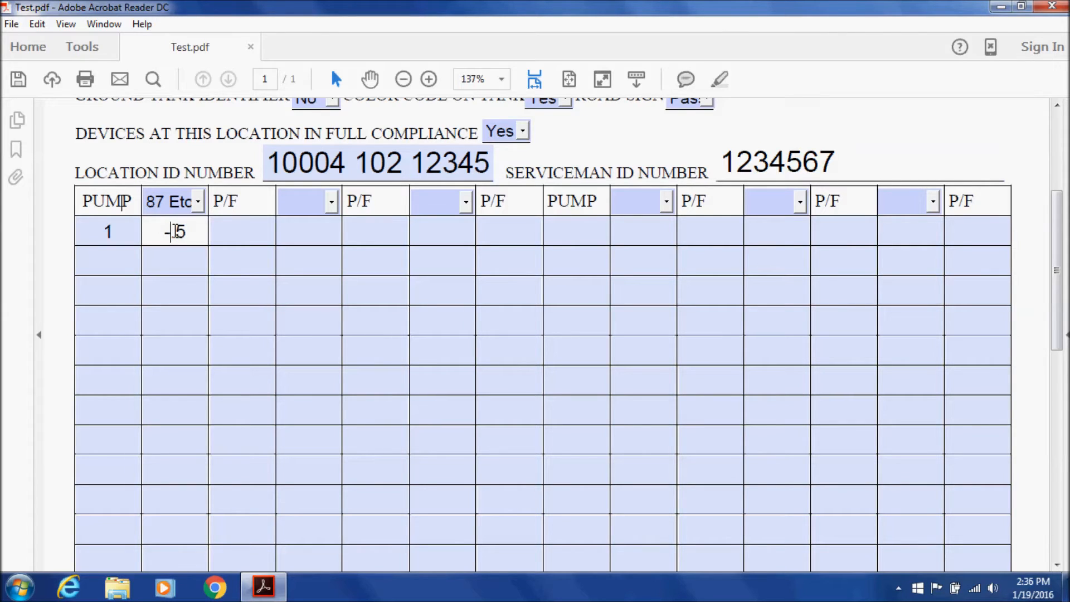
left_click(266, 235)
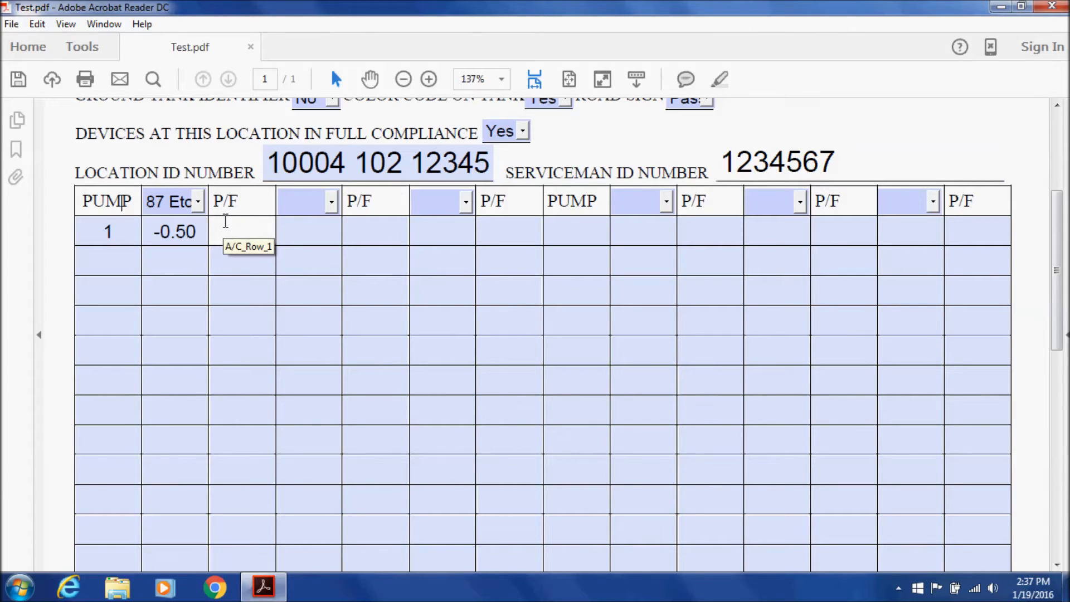
Mark pump 1's 87 reading P, set the second column to 89 Etoh, and record 0.00 P
type("P")
left_click(286, 230)
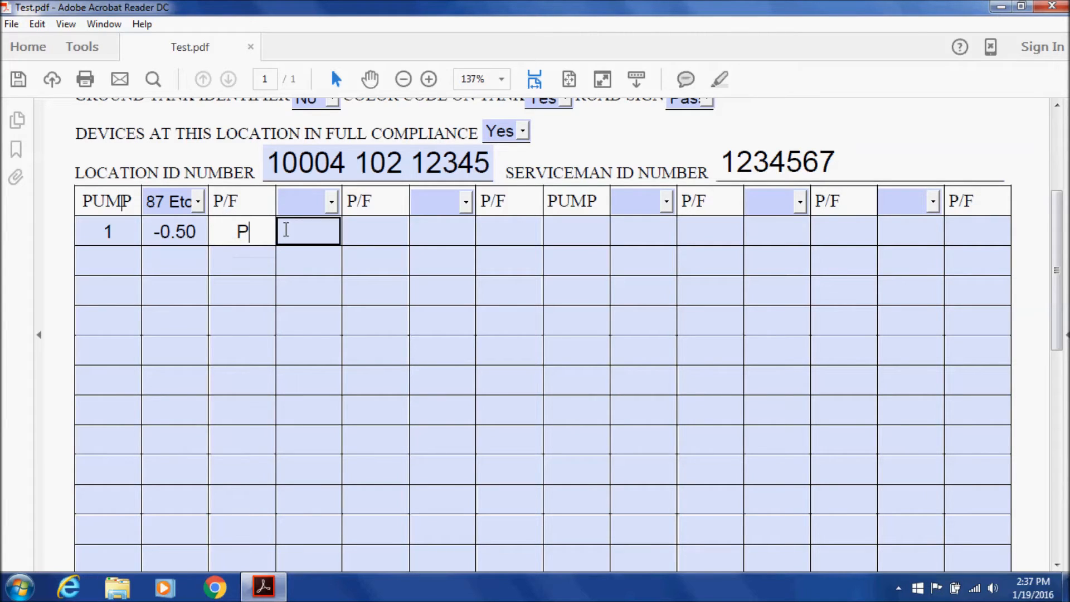
left_click(331, 210)
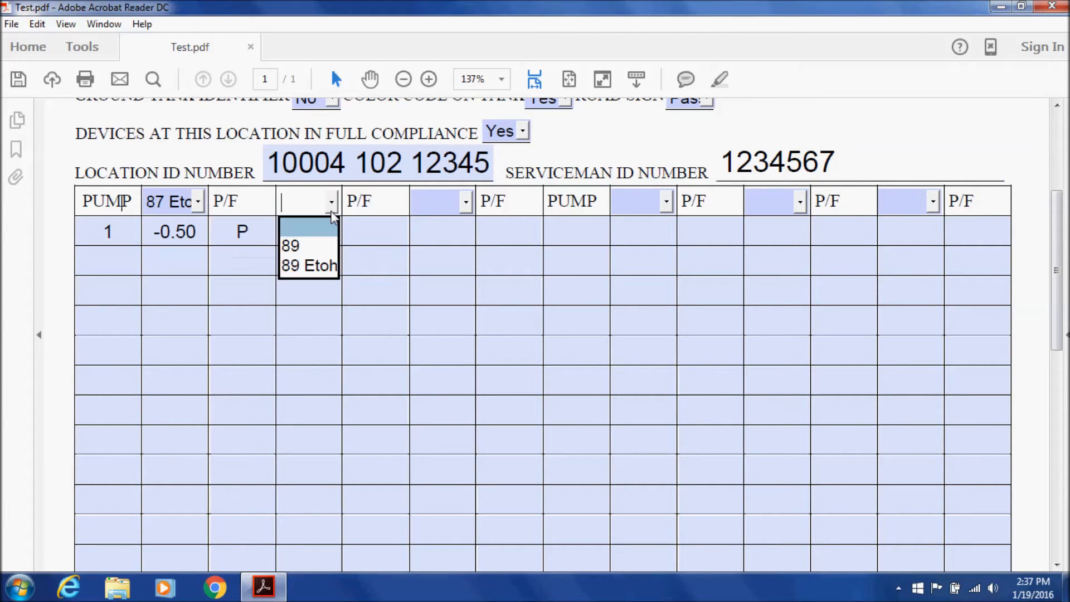
left_click(316, 266)
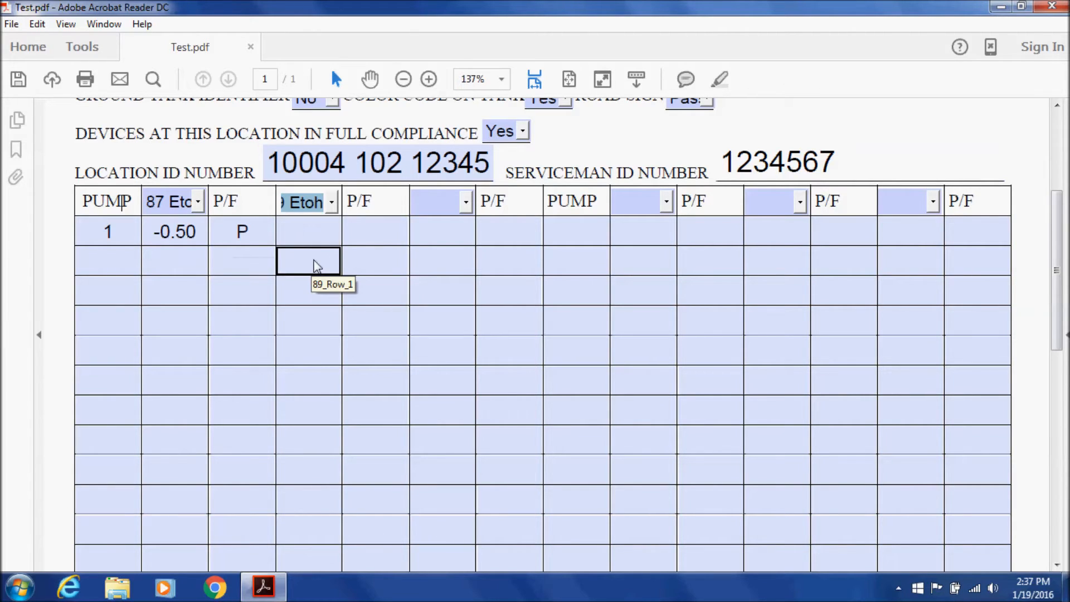
left_click(318, 232)
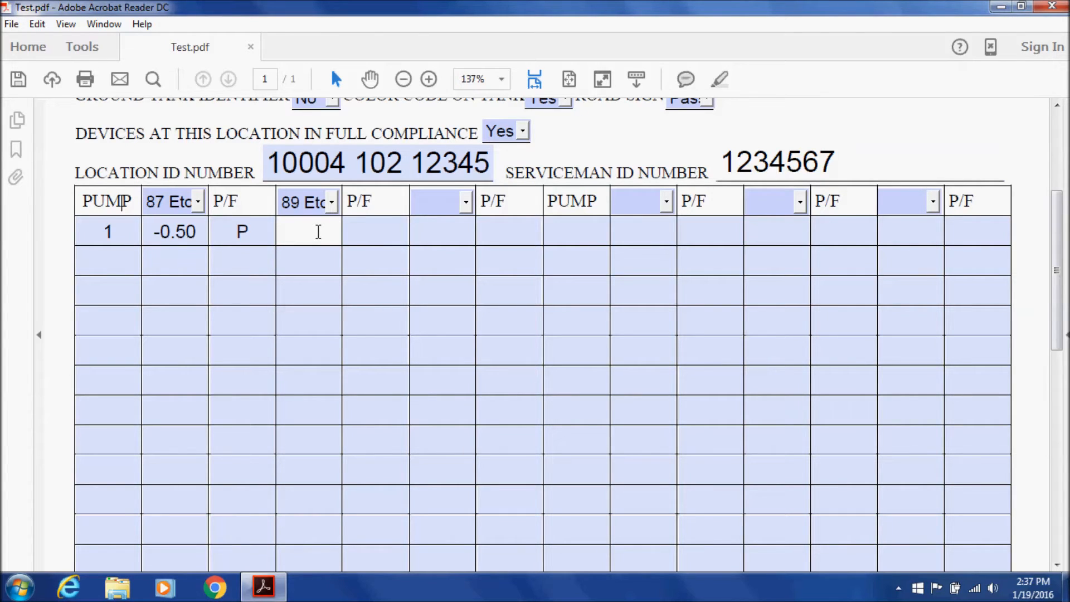
type("0.0")
left_click(401, 238)
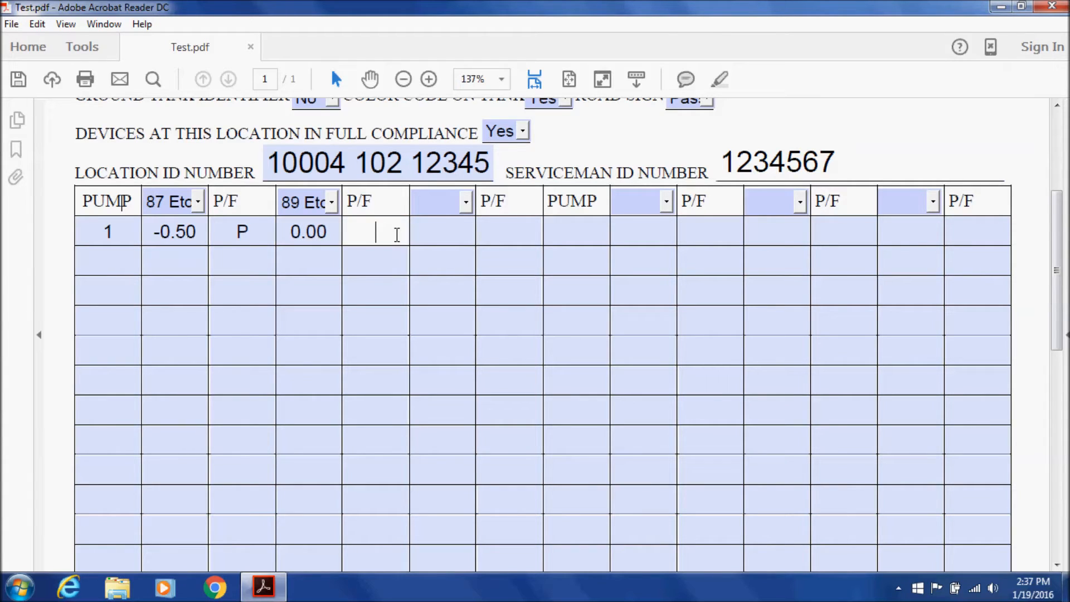
type("P")
Set the third column to 93 Etoh and record pump 1's reading there as -1.00, marked F
left_click(465, 203)
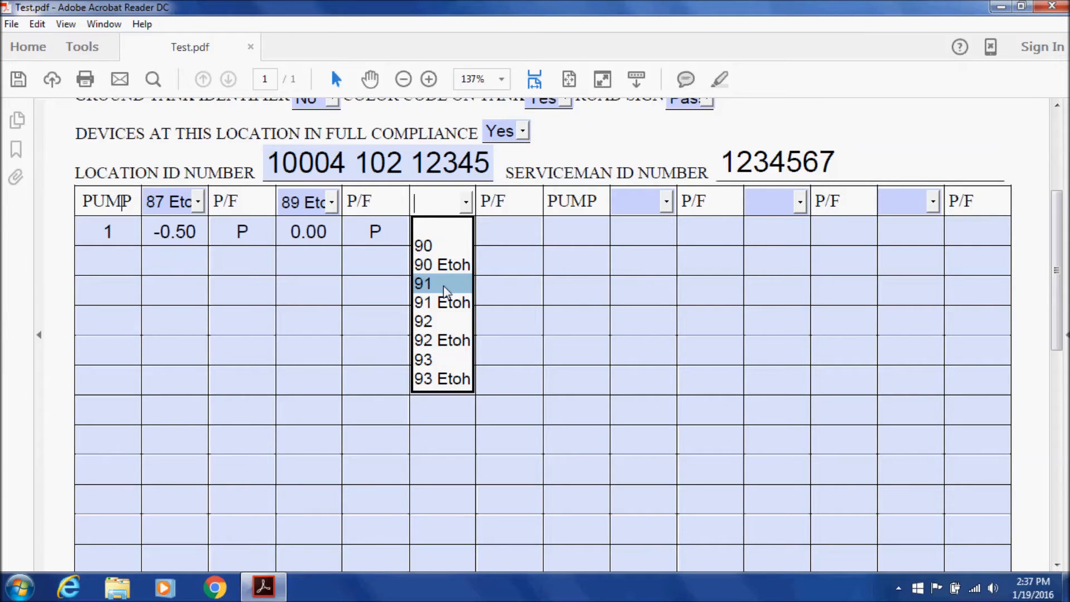
left_click(445, 376)
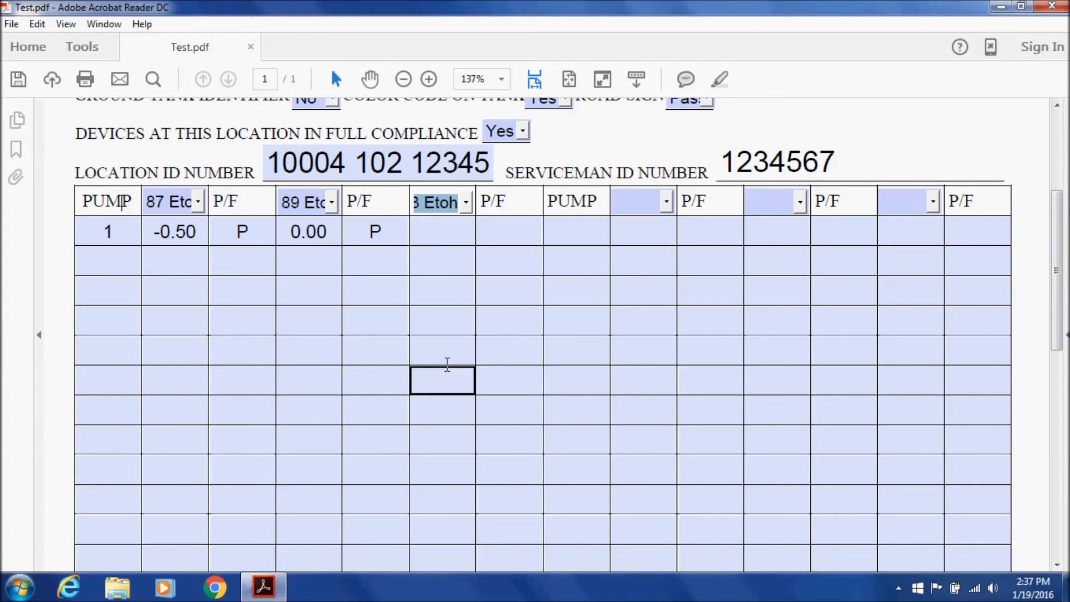
left_click(448, 233)
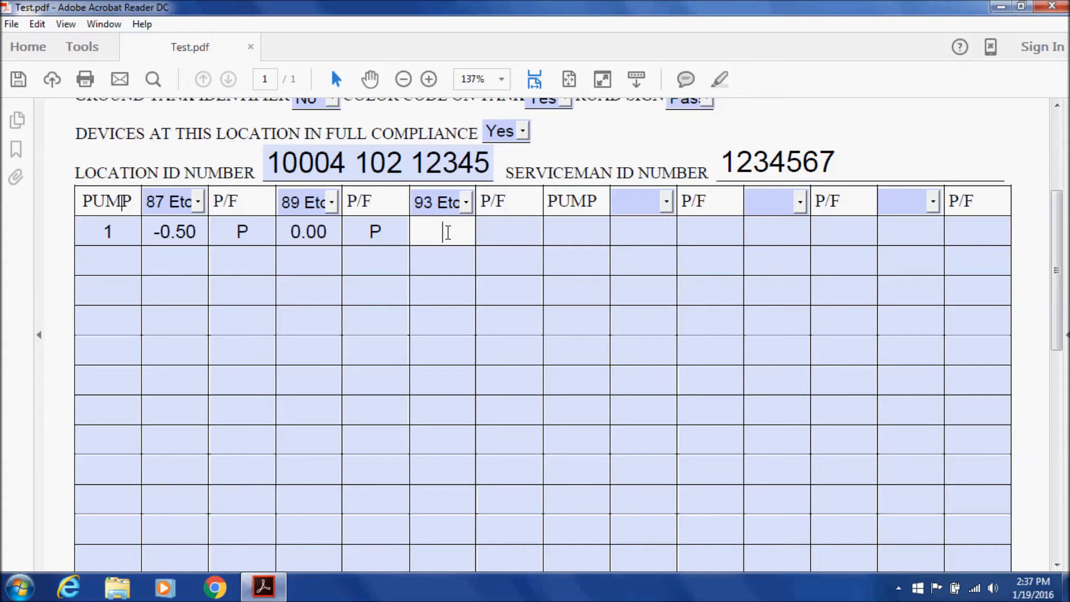
type("-")
type(".7")
key("BackSpace")
key("BackSpace")
type("1.00")
left_click(485, 231)
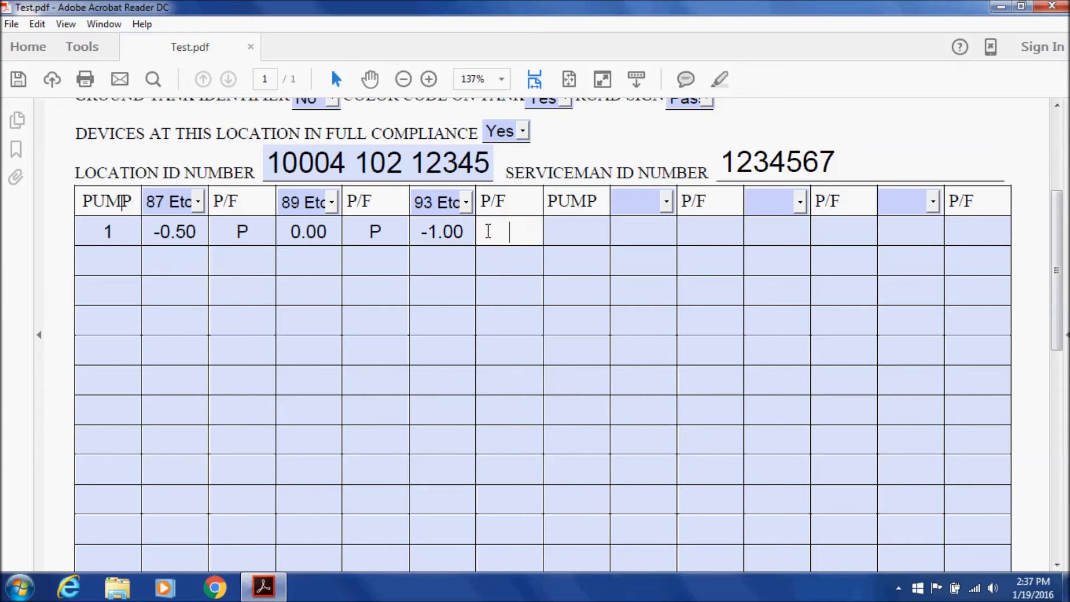
type("P")
key("BackSpace")
type("F")
key("BackSpace")
type("F")
left_click(590, 228)
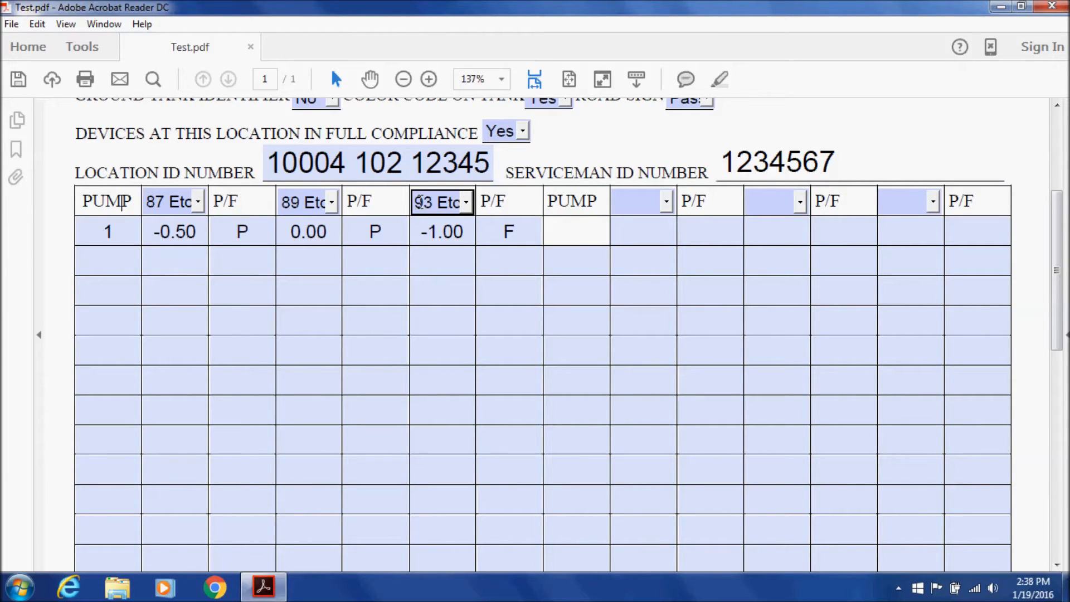
Enter pump number 1 in the second pump group's PUMP field
left_click(650, 244)
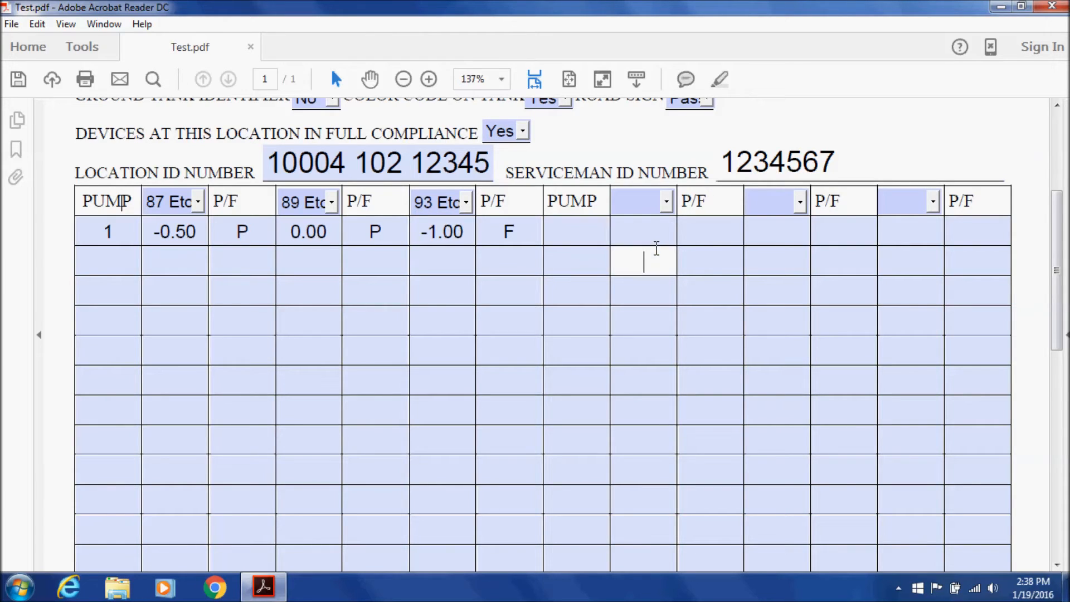
left_click(650, 232)
left_click(601, 232)
type("1")
left_click(645, 229)
left_click(588, 231)
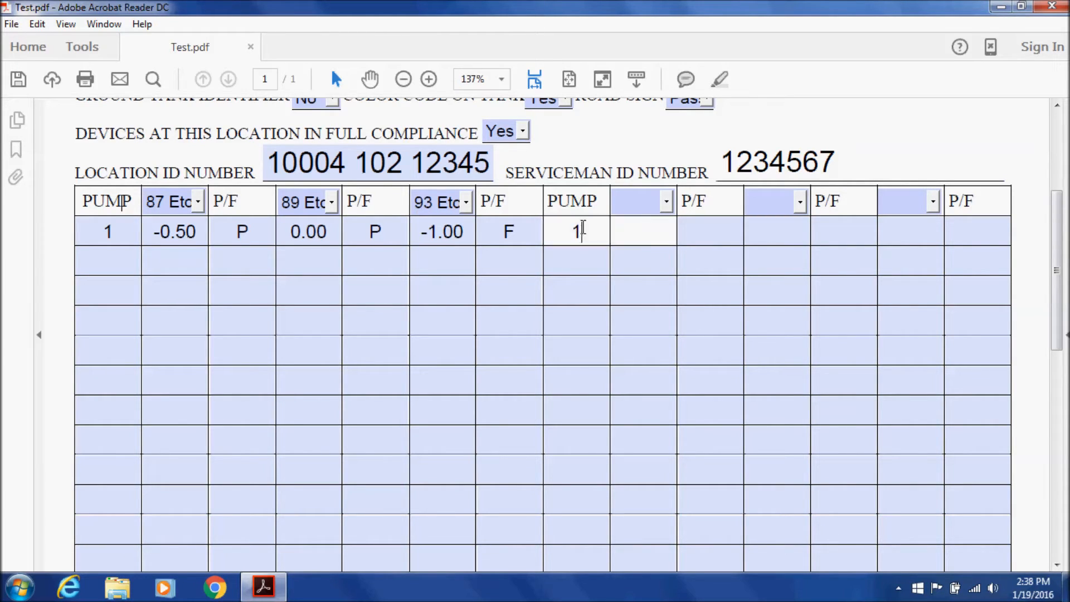
key("BackSpace")
left_click(594, 231)
type("1")
left_click(630, 233)
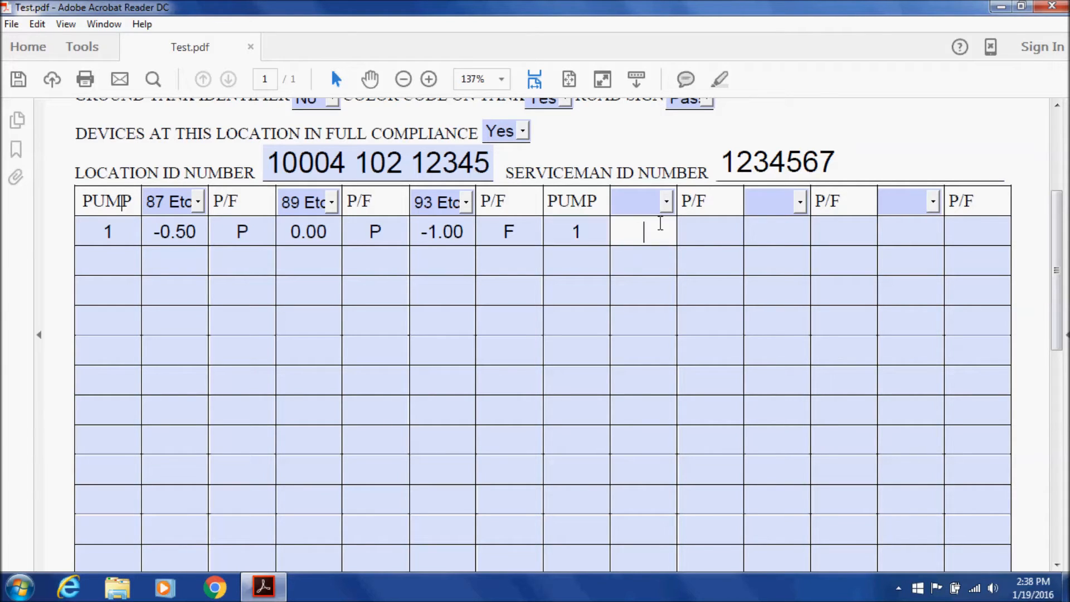
Set the last column's grade to 93 and record a 1.00 reading marked P
left_click(929, 207)
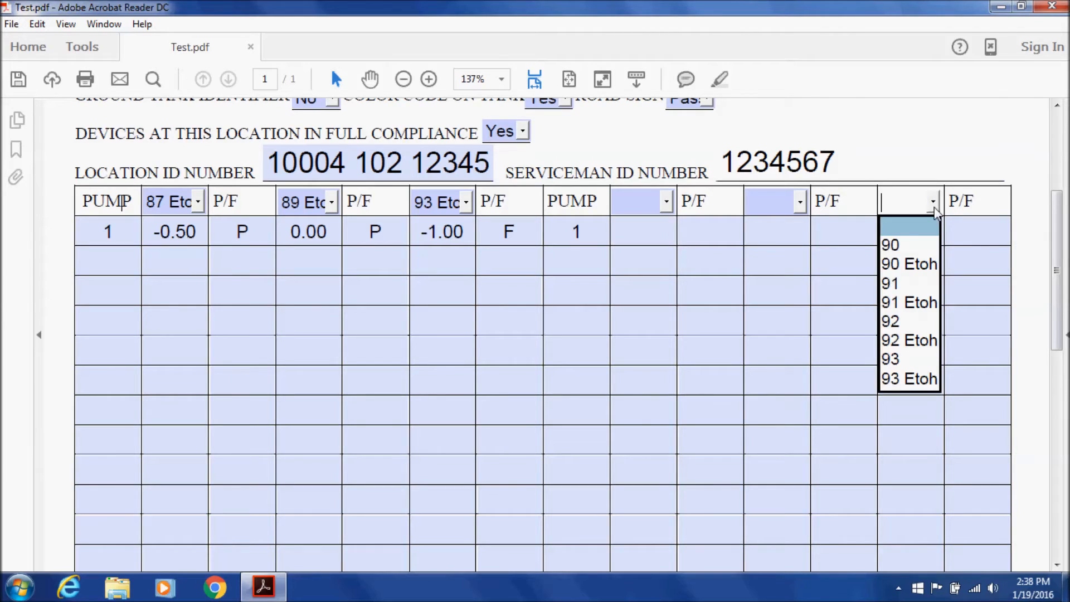
left_click(911, 353)
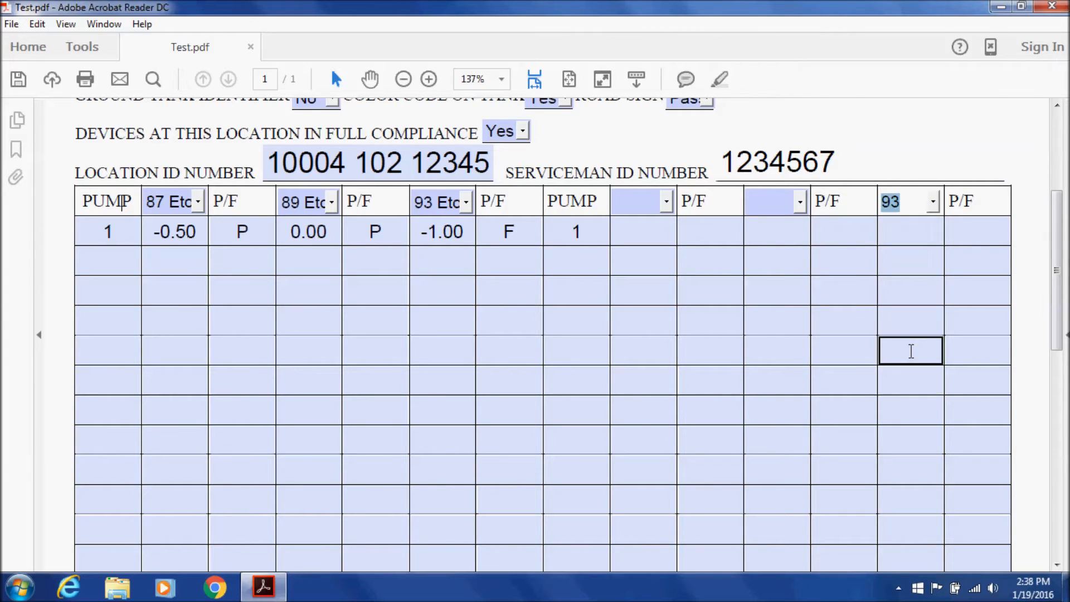
left_click(914, 232)
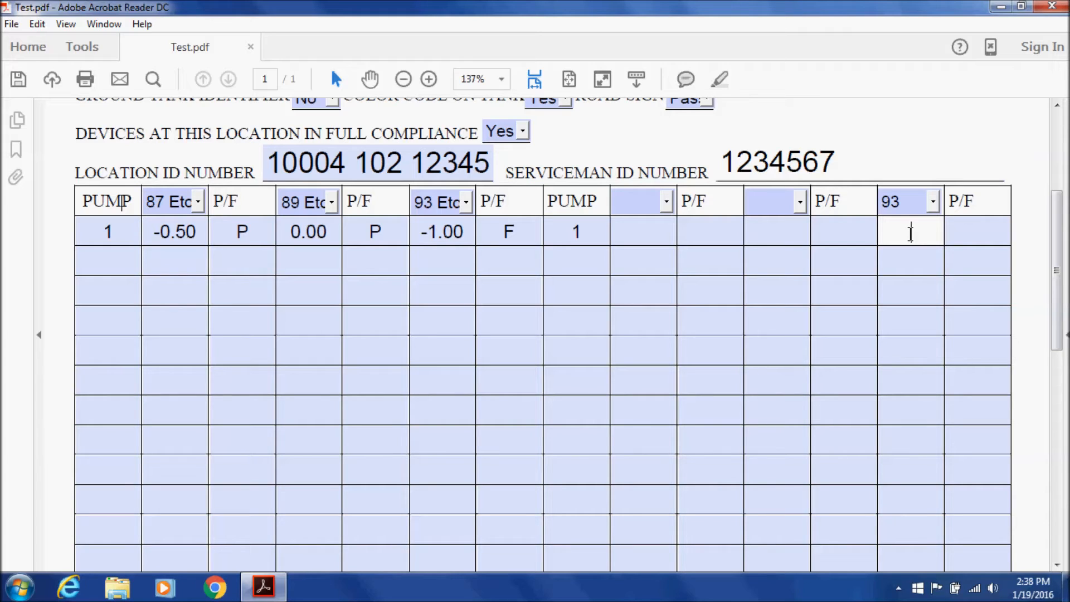
type("1.0")
left_click(999, 232)
type("P")
left_click(964, 271)
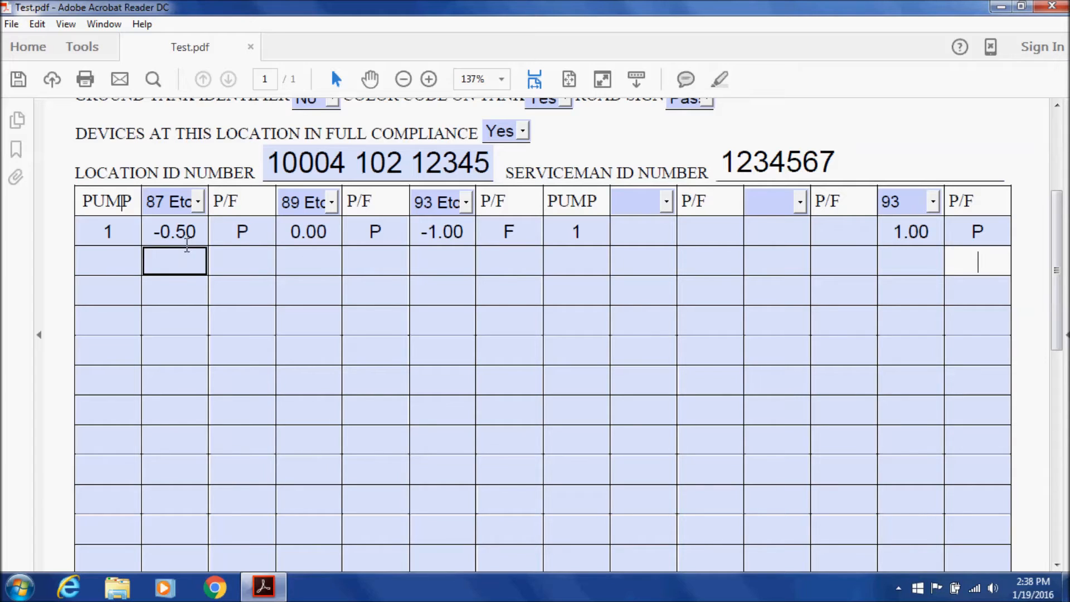
left_click(125, 234)
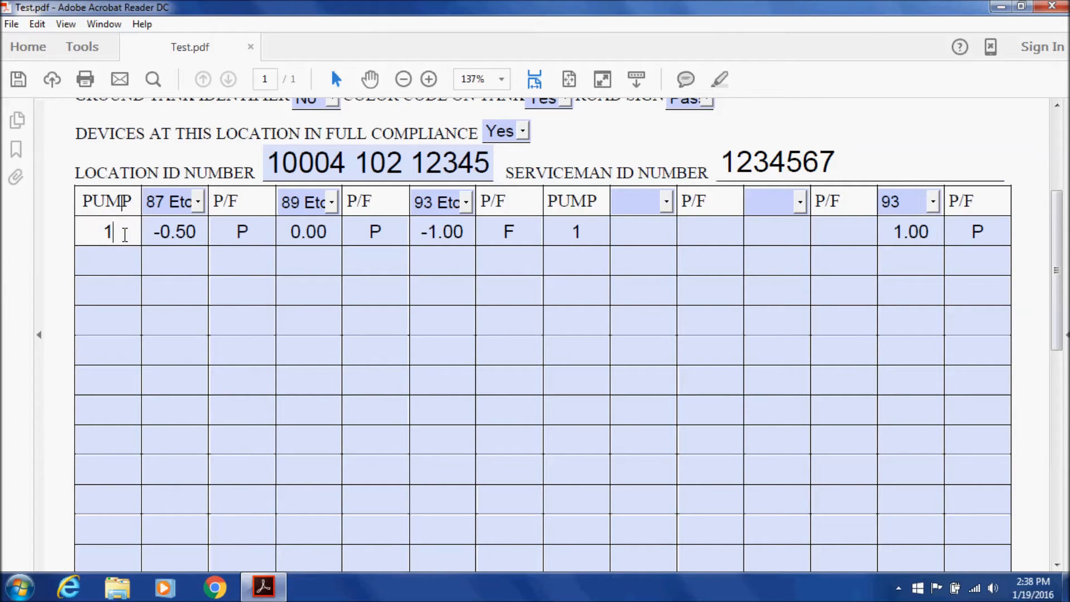
left_click(120, 263)
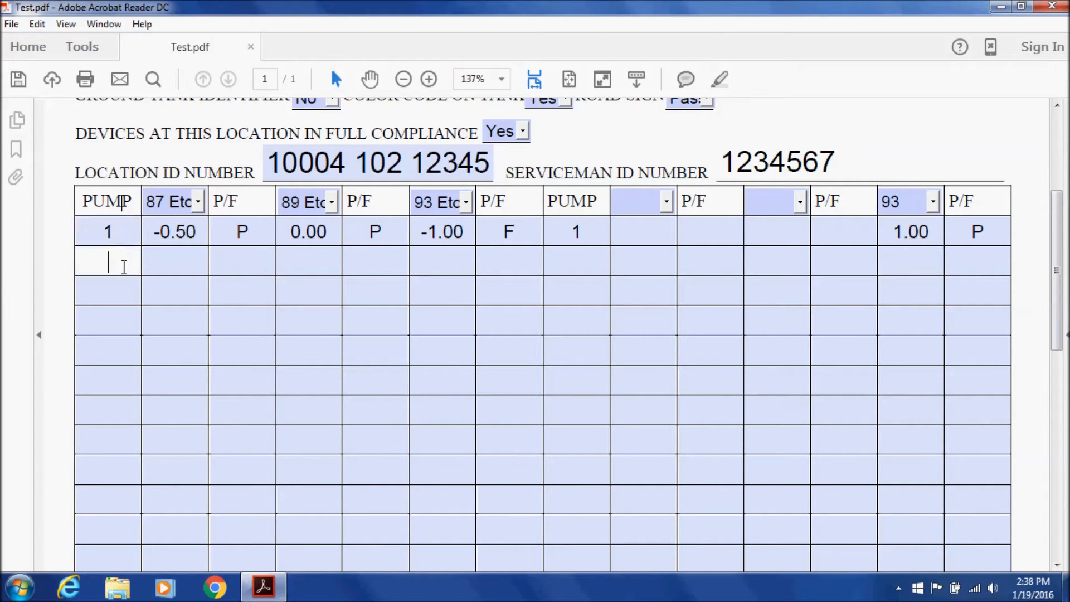
left_click(122, 287)
left_click(115, 315)
left_click(113, 344)
left_click(113, 376)
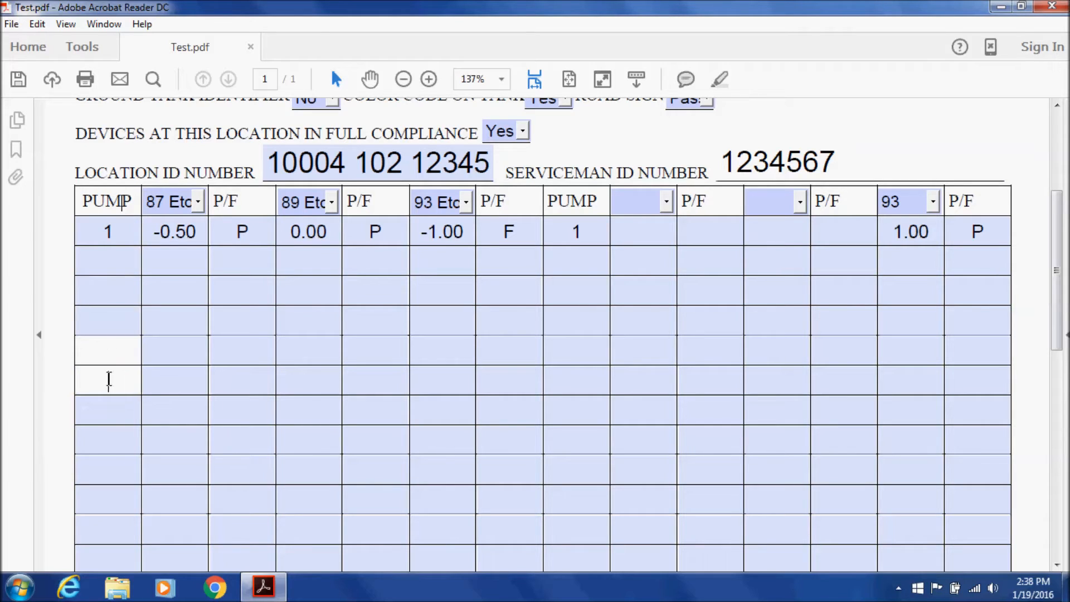
left_click(113, 406)
scroll(119, 423, "down", 1)
left_click(119, 409)
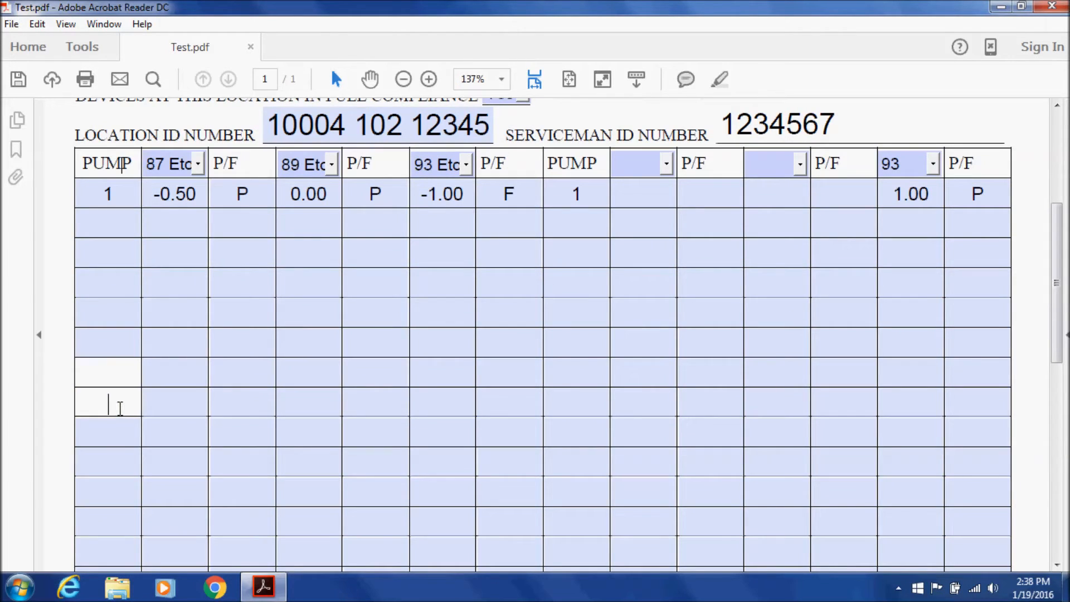
left_click(115, 435)
left_click(110, 462)
left_click(108, 491)
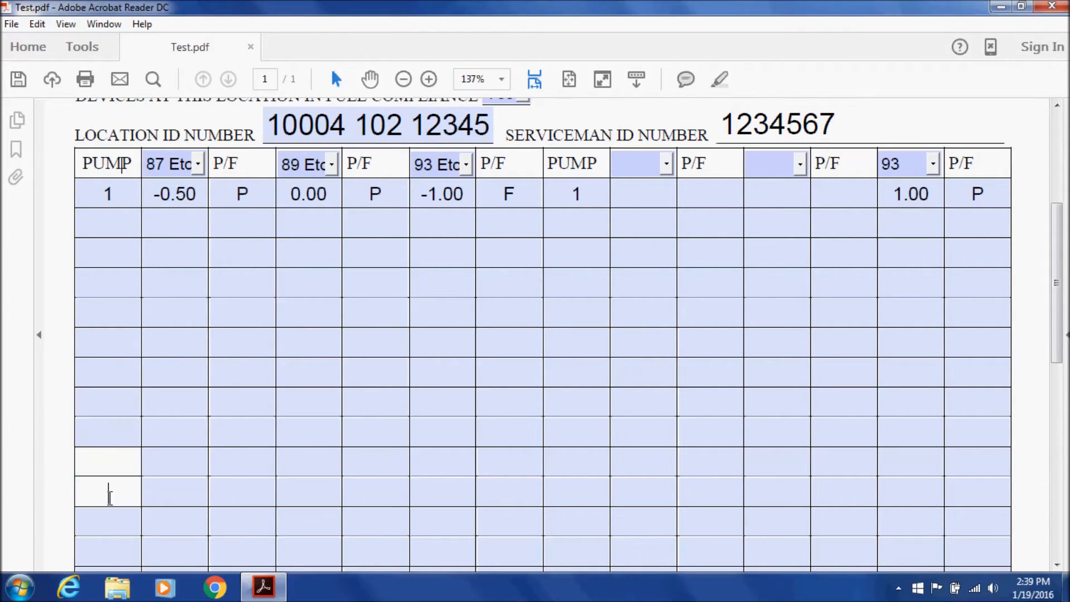
left_click(108, 522)
left_click(107, 549)
left_click(108, 549)
scroll(112, 535, "down", 3)
left_click(126, 469)
left_click(124, 489)
left_click(113, 524)
scroll(118, 524, "down", 4)
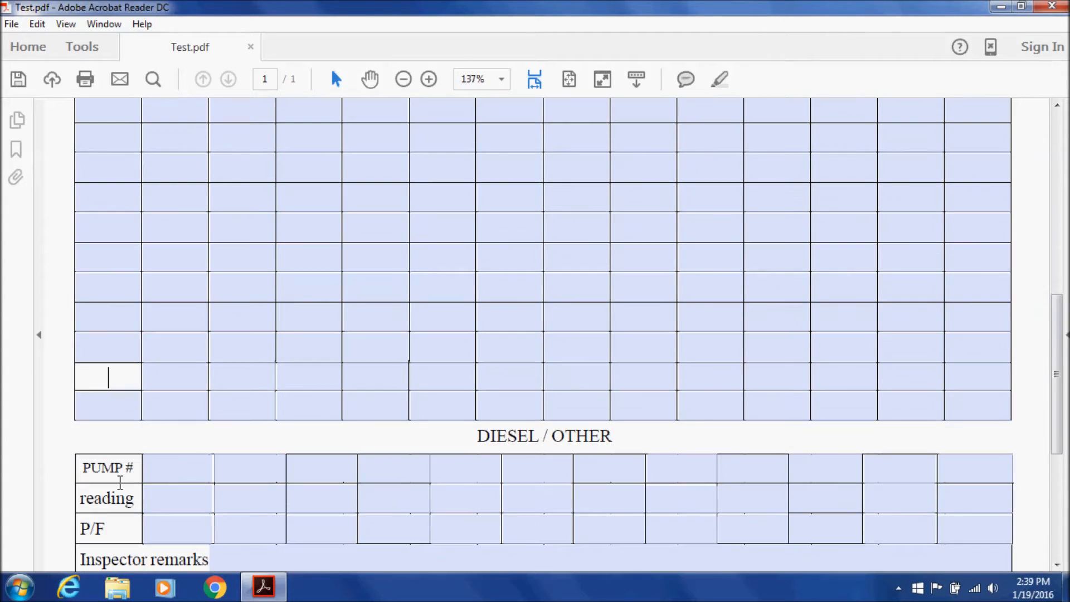
left_click(137, 417)
scroll(301, 466, "up", 9)
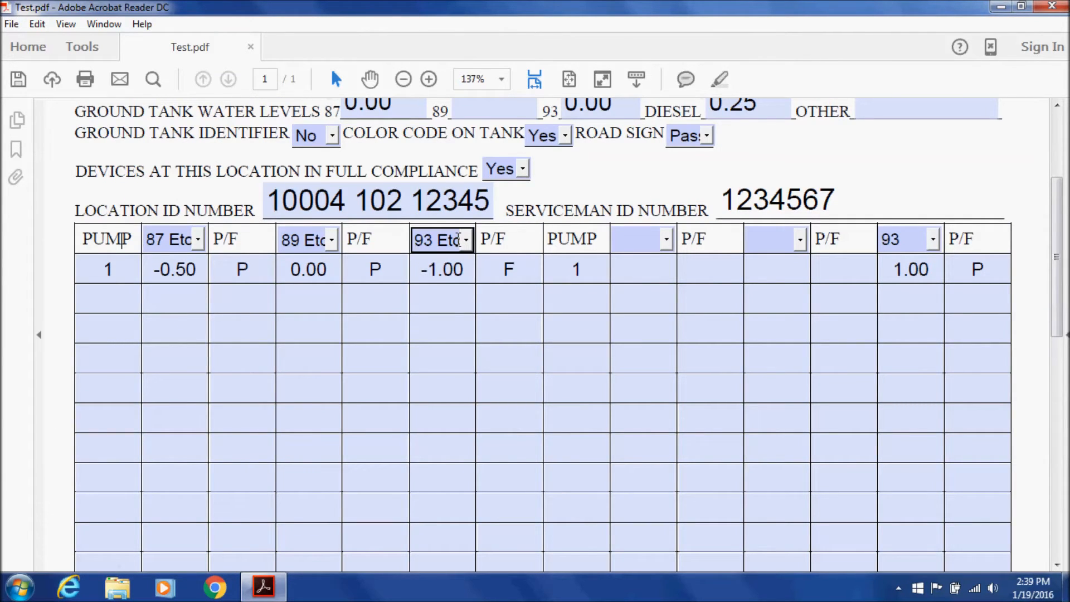
Change the second pump to 17, set its headers to 87, 89 and 93 Etoh, and clear the old 1.00 P
left_click(576, 262)
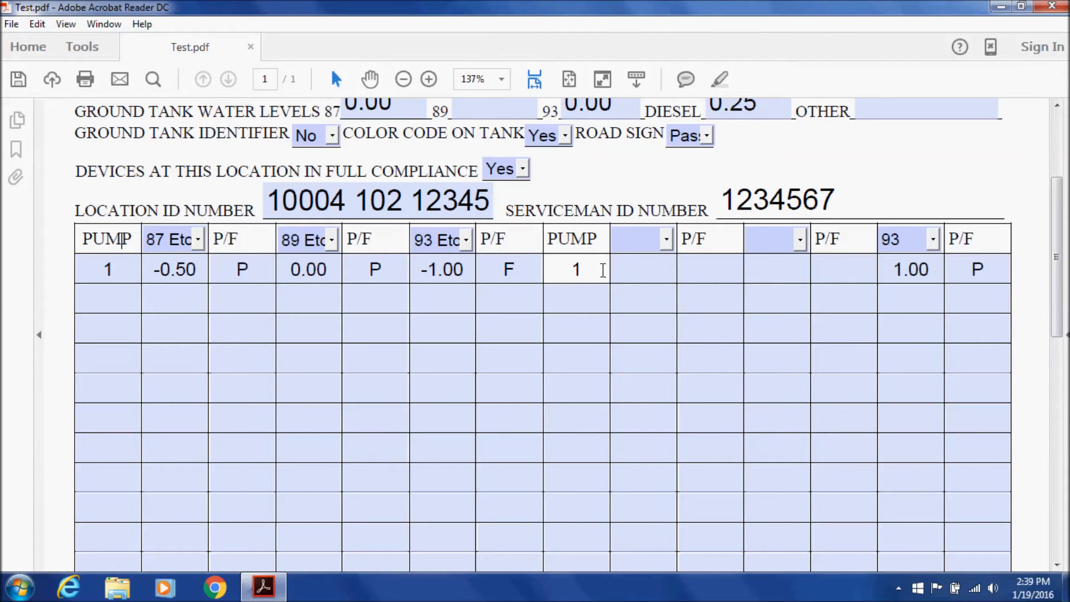
type("7")
left_click(667, 239)
left_click(652, 301)
left_click(773, 265)
left_click(800, 244)
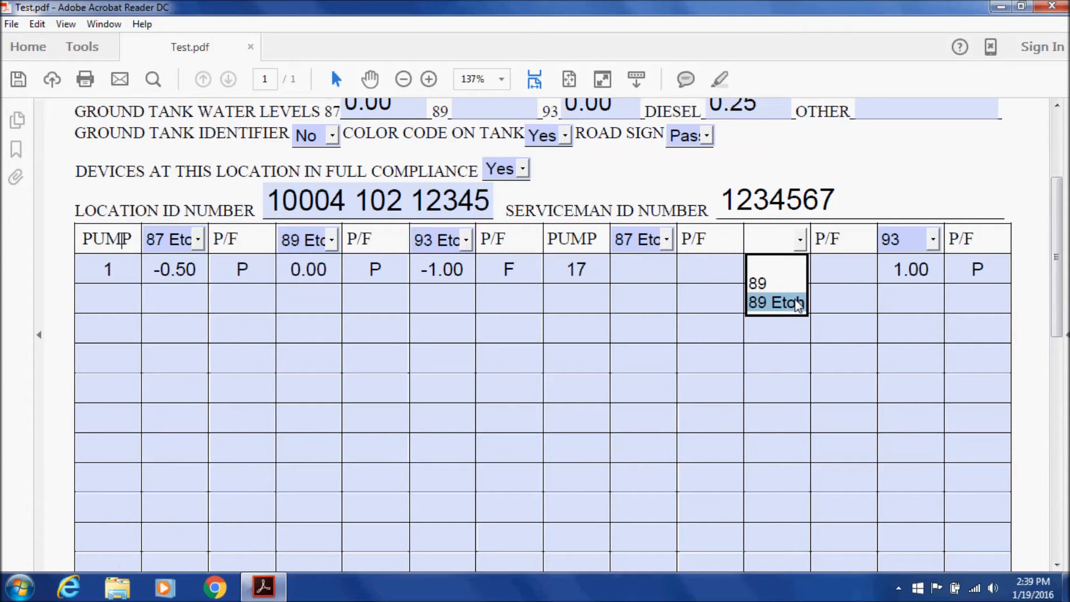
left_click(794, 299)
left_click(932, 239)
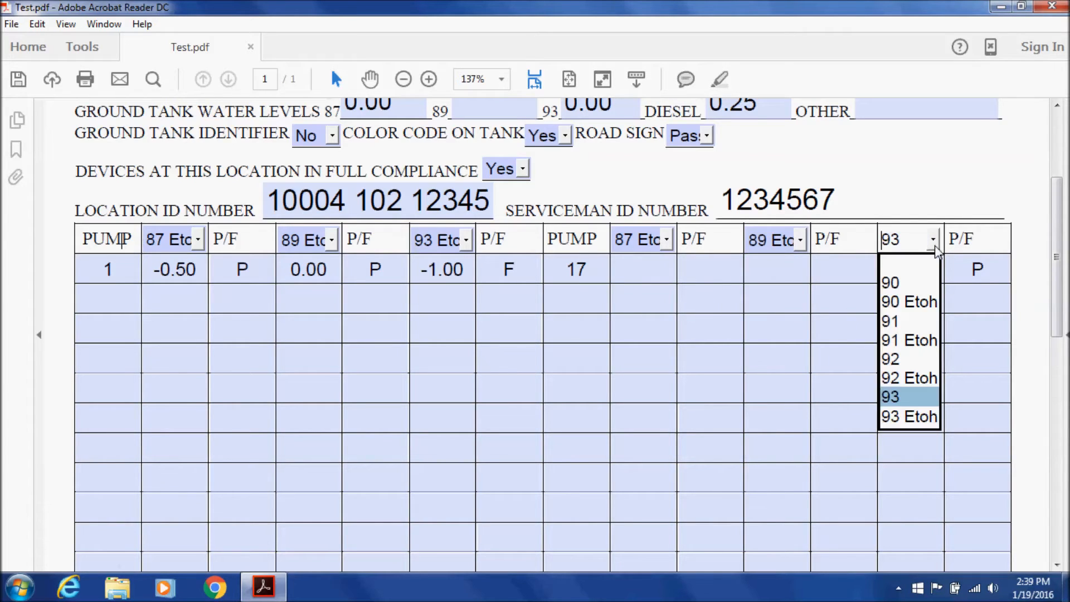
left_click(924, 417)
left_click(968, 269)
key("BackSpace")
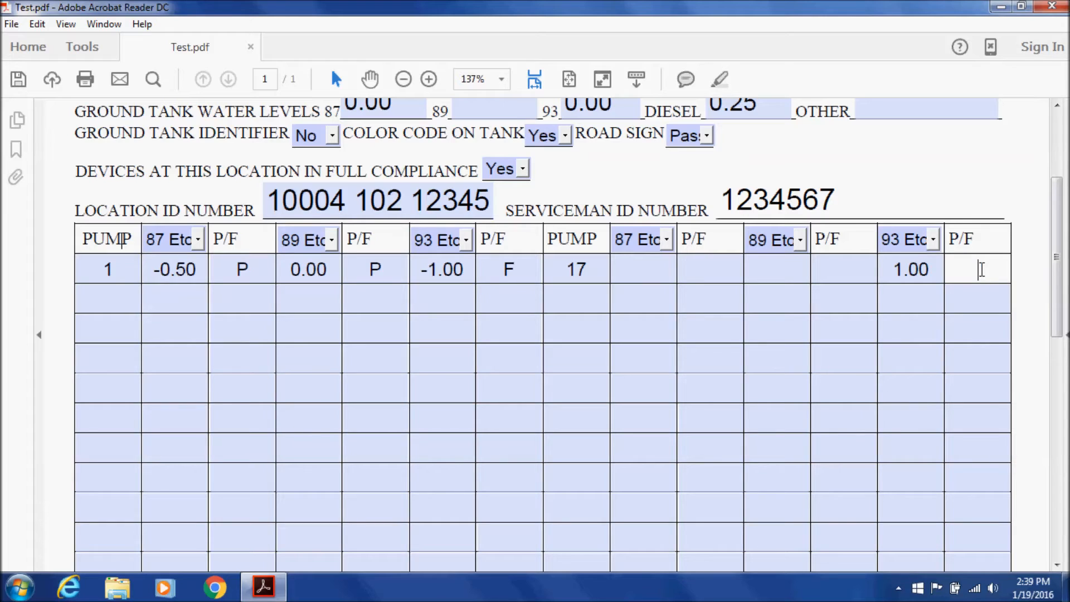
left_click(936, 270)
key("BackSpace")
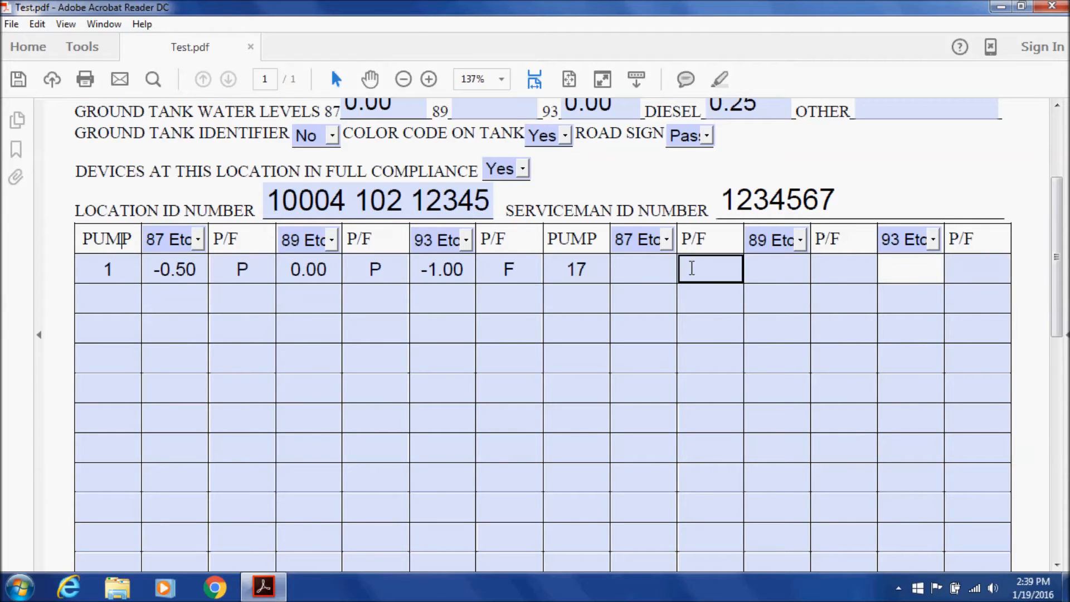
Record pump 17's readings 0.00, -1.00 and 0.00, each marked P
left_click(628, 279)
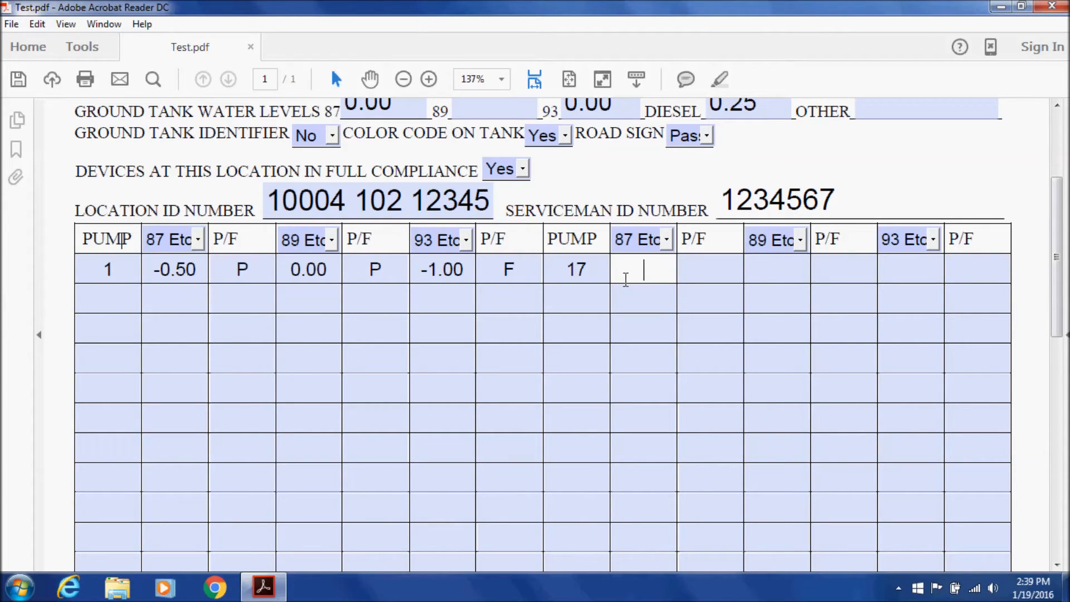
type("0")
left_click(697, 263)
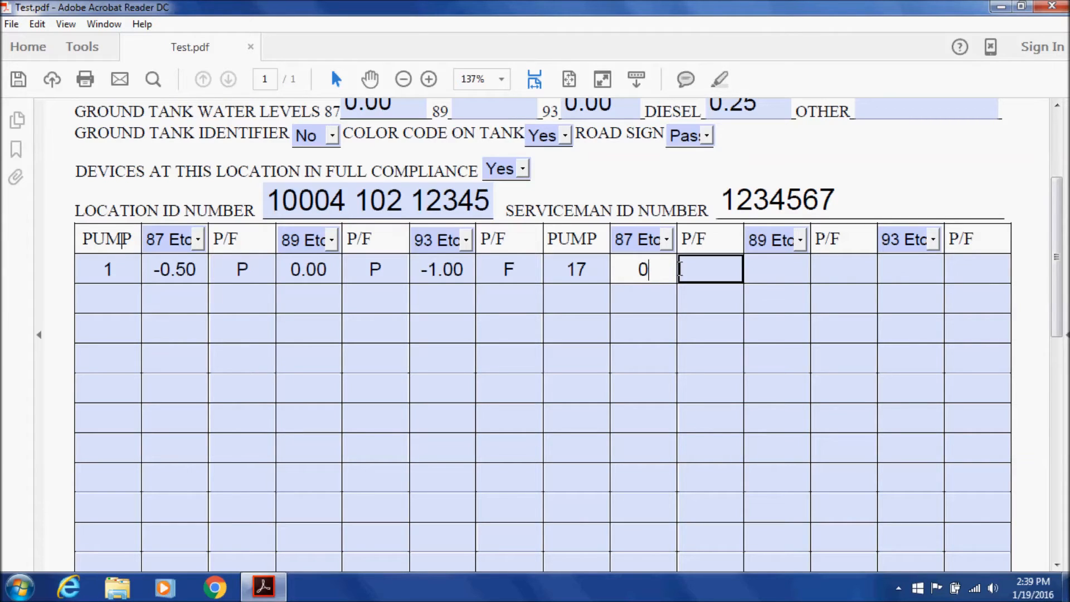
type("P")
left_click(764, 268)
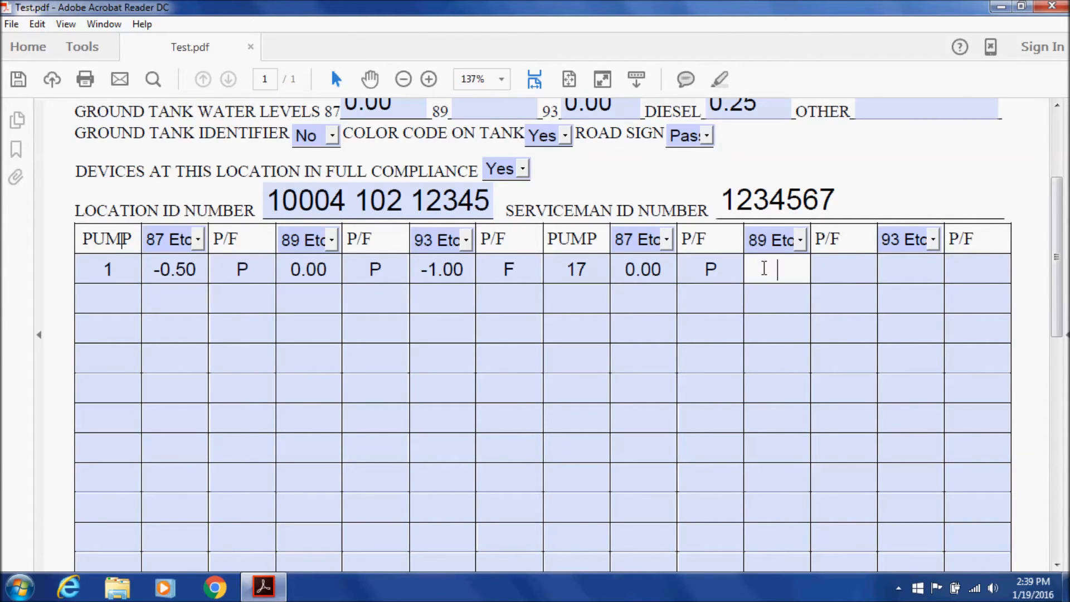
type("-1")
left_click(838, 270)
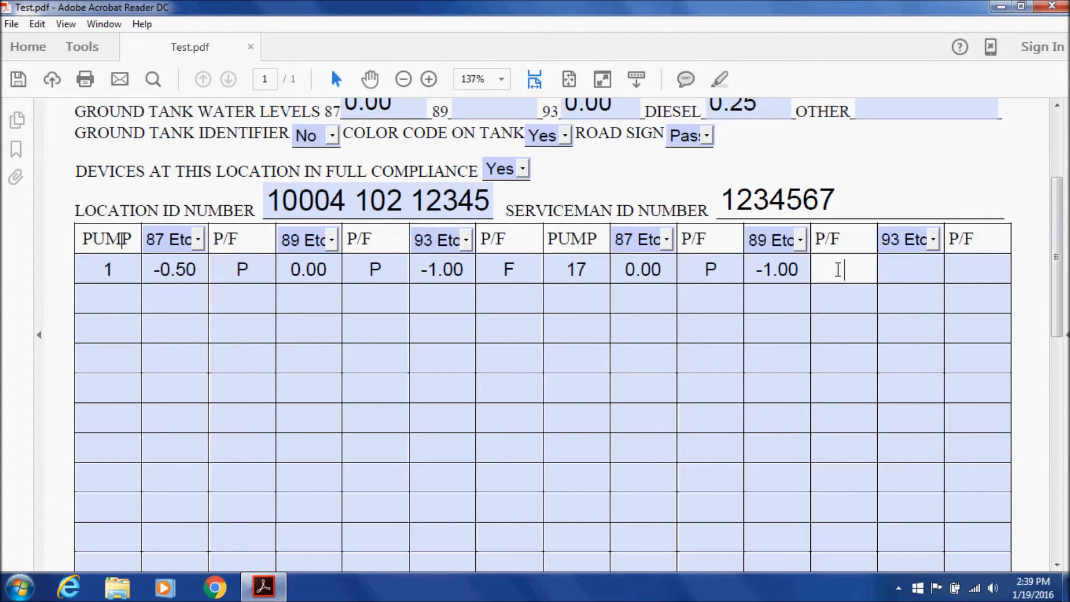
type("P")
left_click(934, 272)
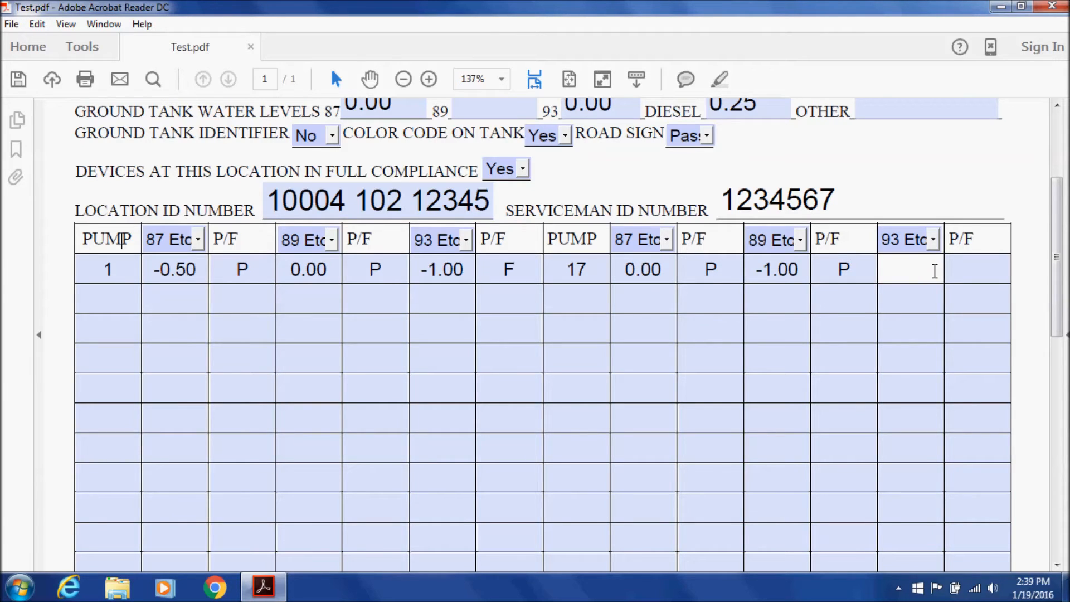
type("0")
left_click(961, 272)
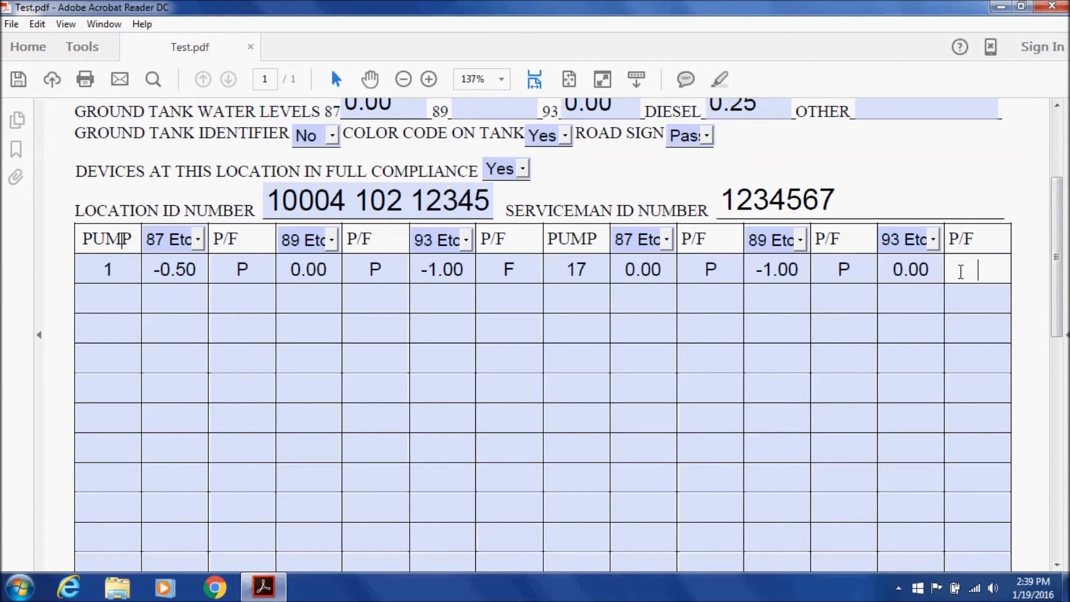
type("P")
left_click(972, 299)
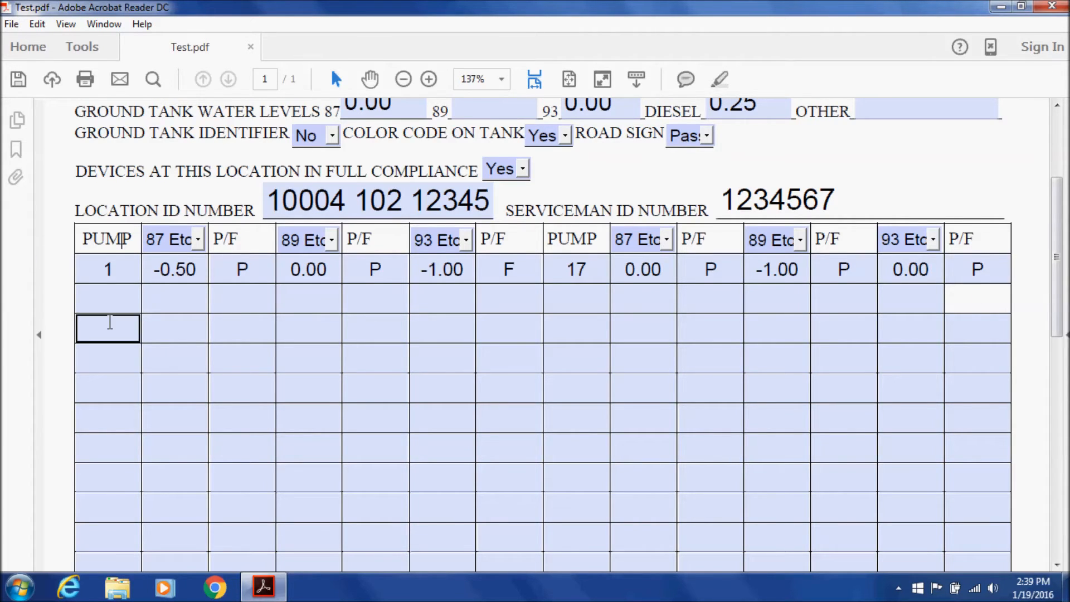
Record pump 1 with a 1.50 reading marked P in the DIESEL / OTHER table
scroll(578, 358, "down", 5)
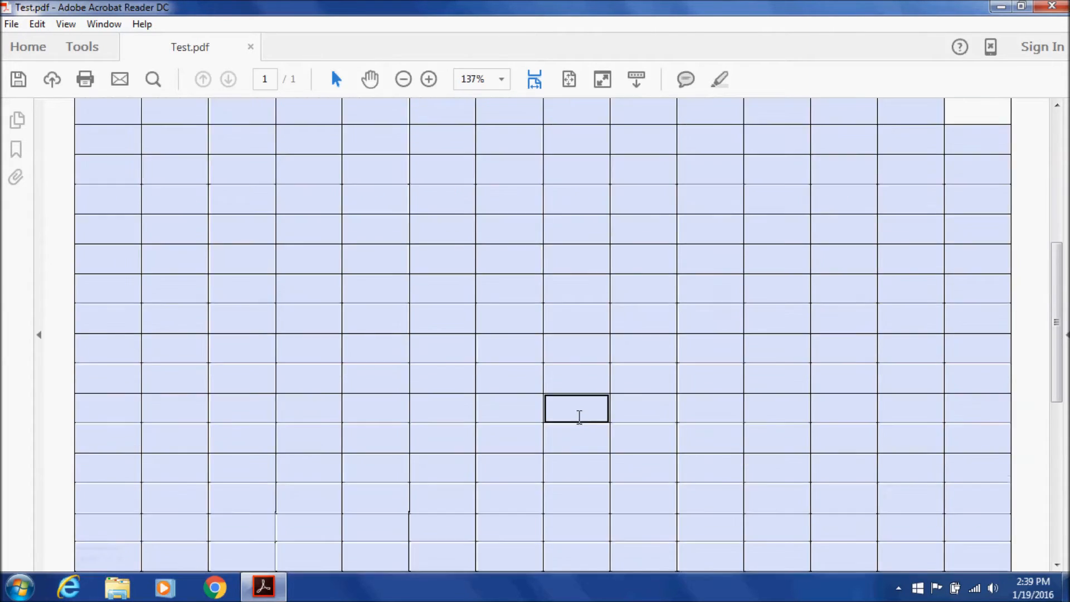
scroll(579, 416, "down", 3)
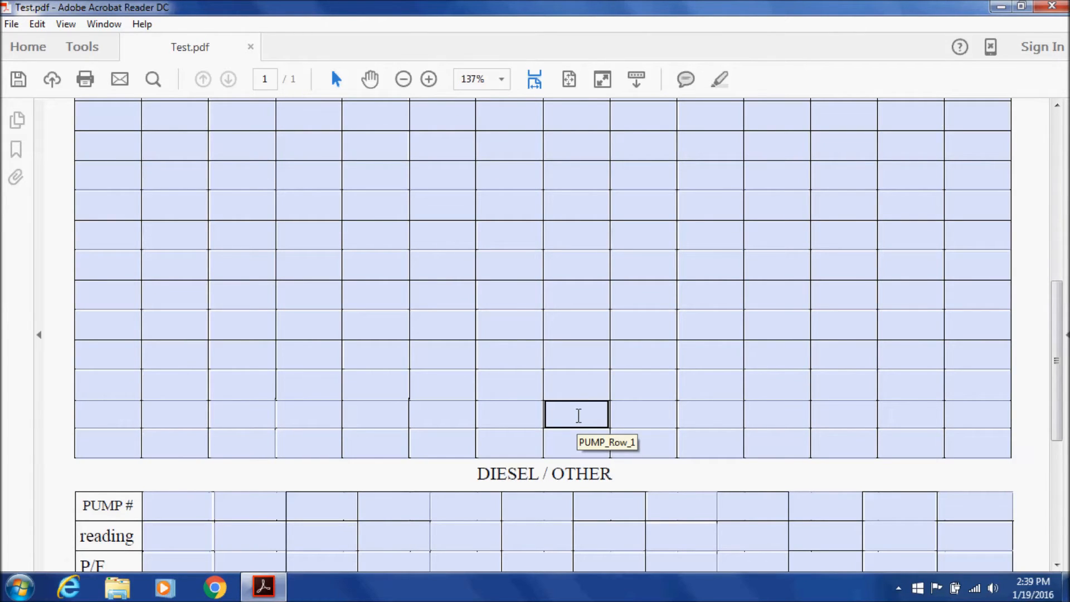
scroll(580, 416, "down", 2)
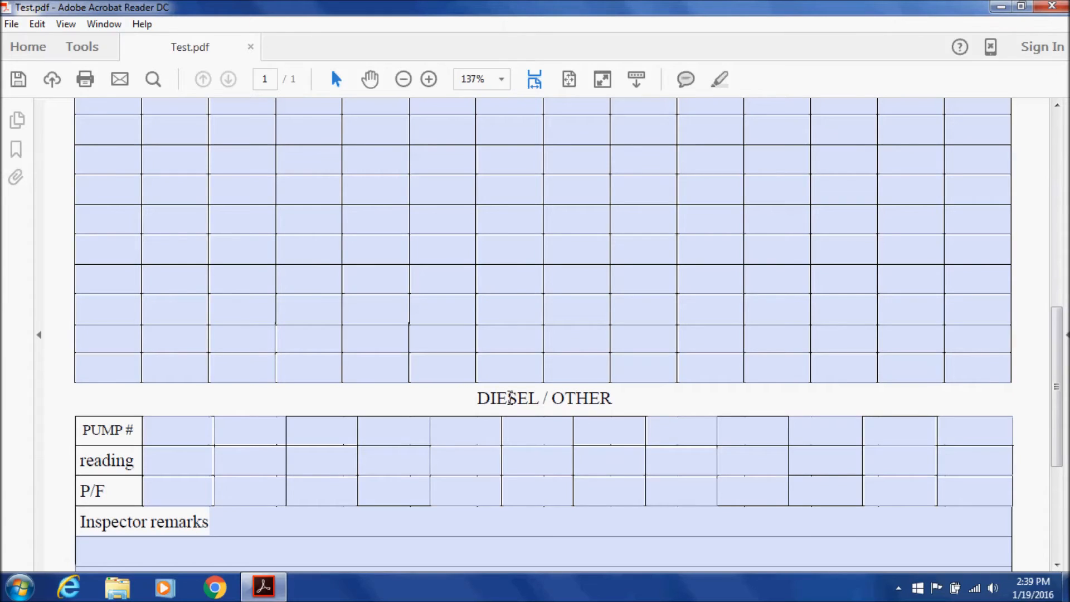
left_click_drag(471, 399, 607, 406)
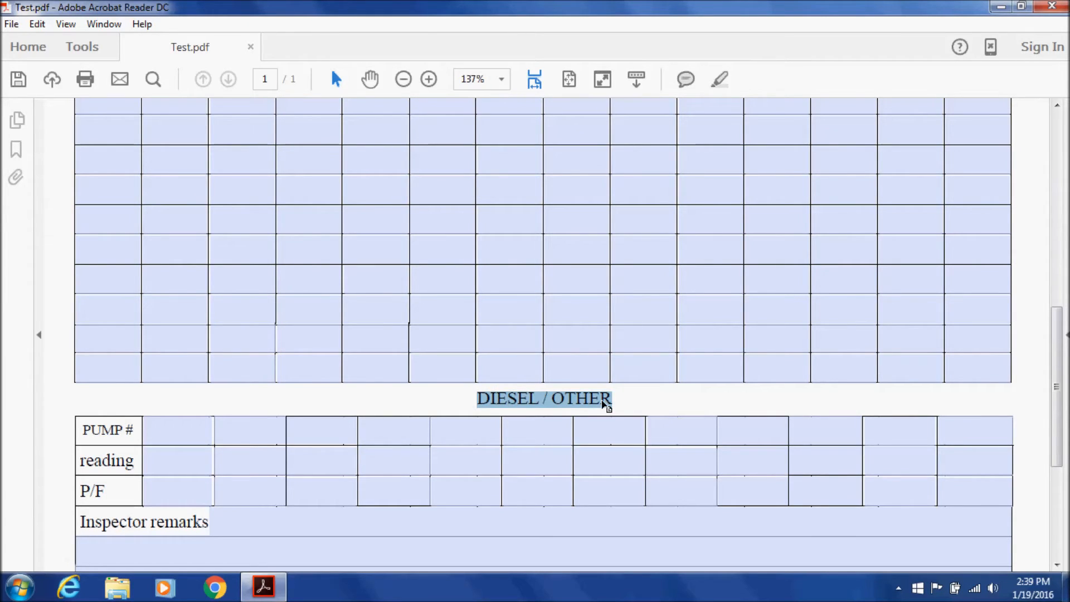
left_click(186, 420)
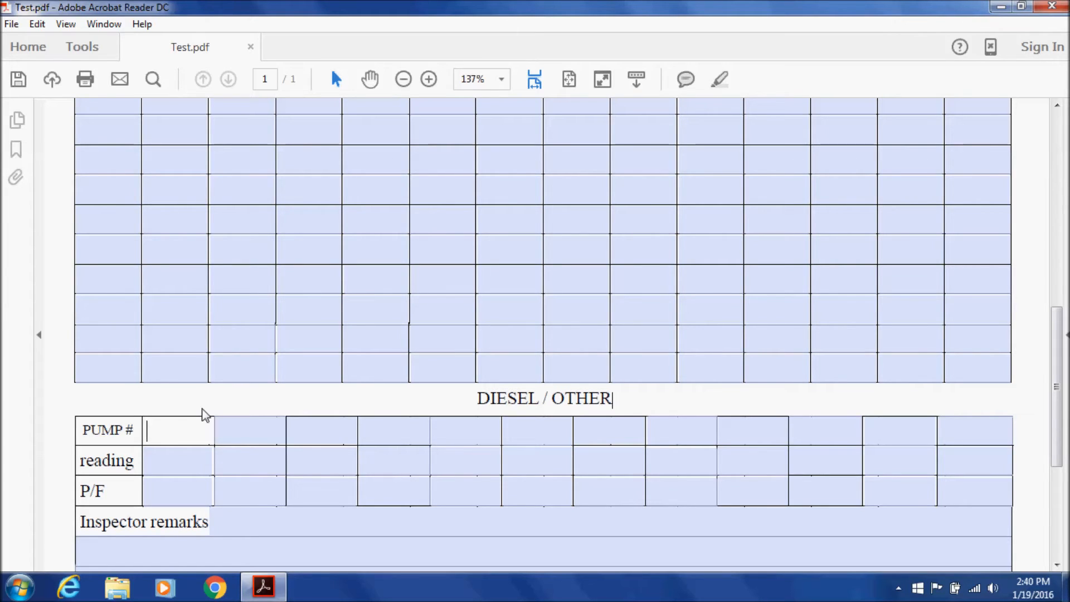
type("1")
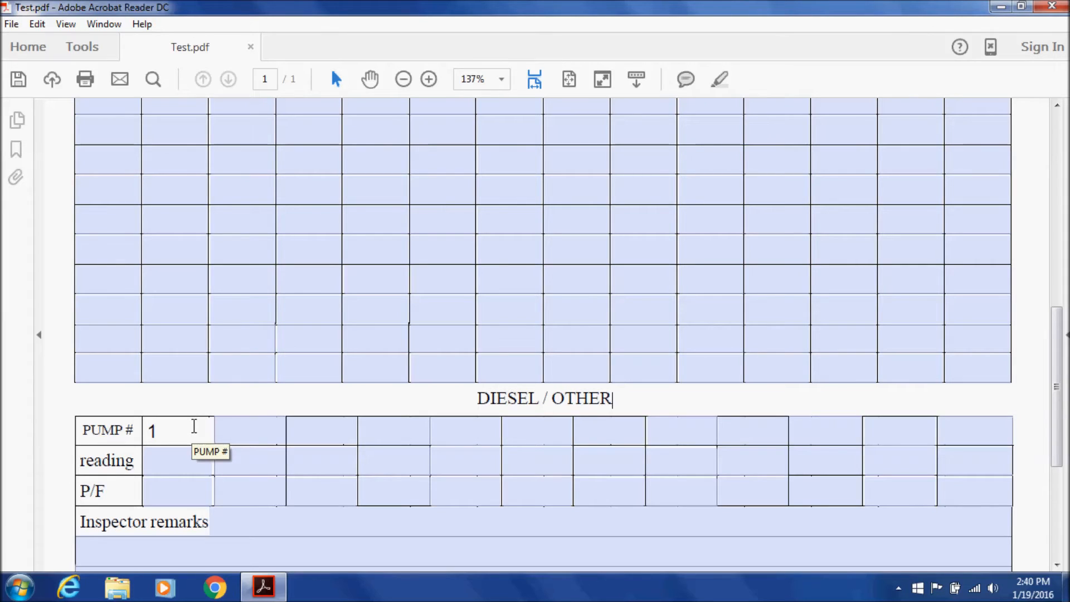
left_click(183, 462)
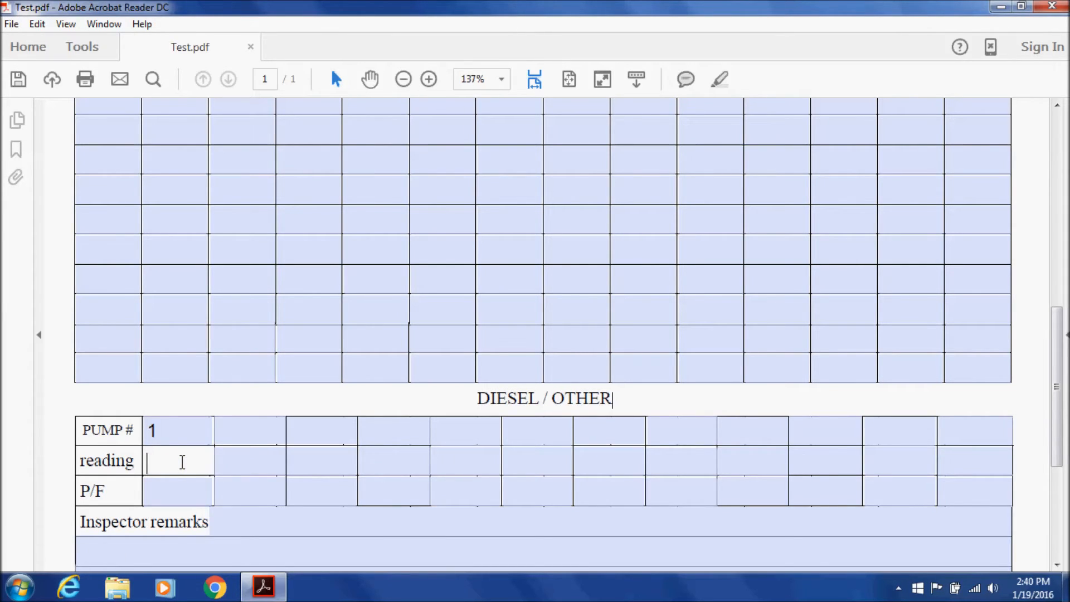
type("1.5")
left_click(179, 484)
type("P")
Record pump 2 with a 0.00 reading marked P in the same table
left_click(242, 428)
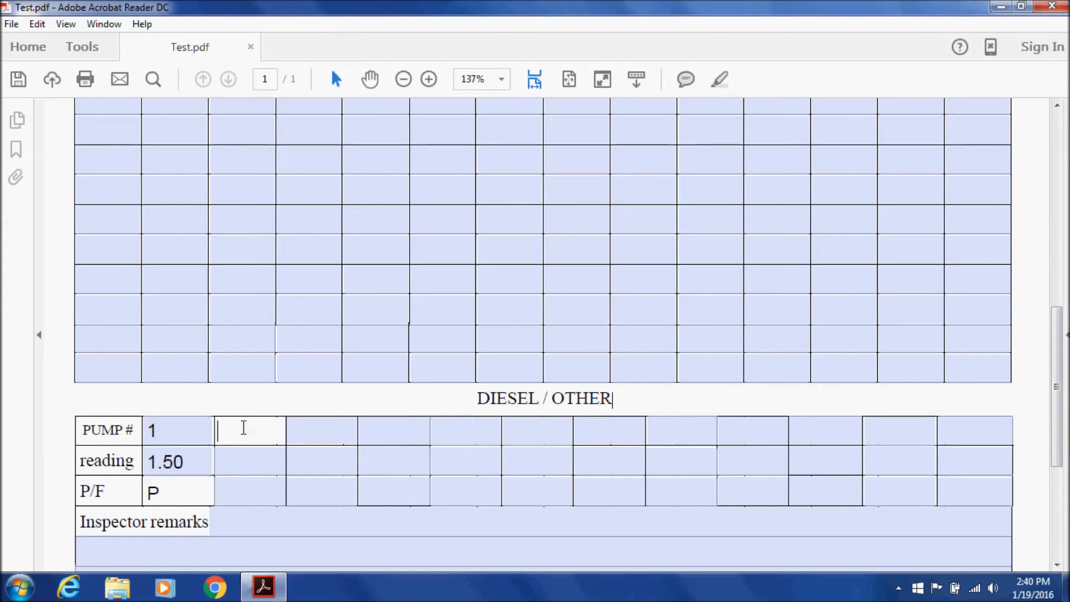
type("2")
left_click(244, 451)
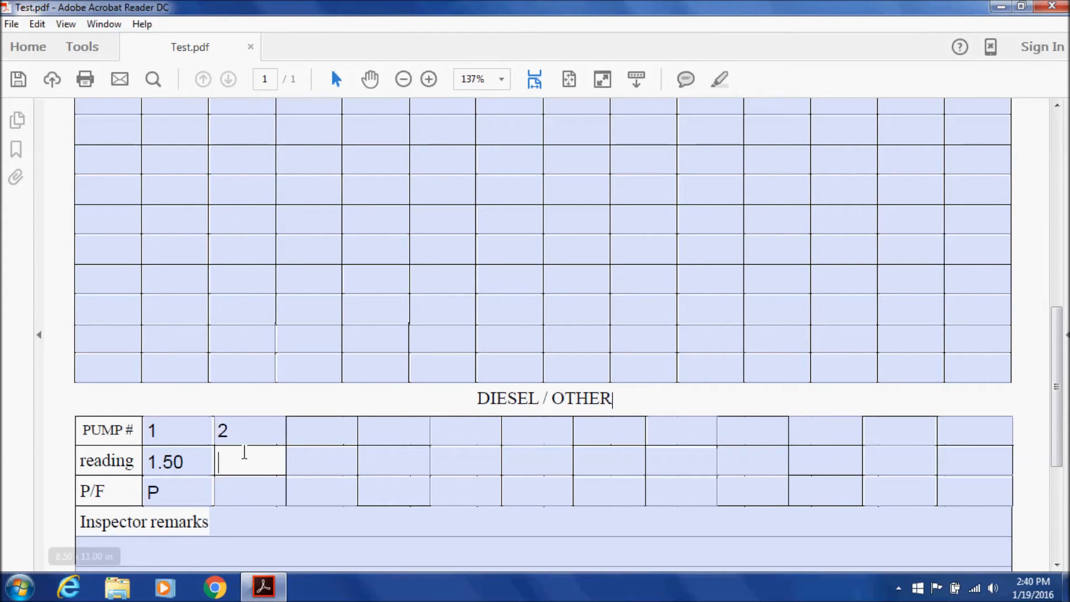
type("0")
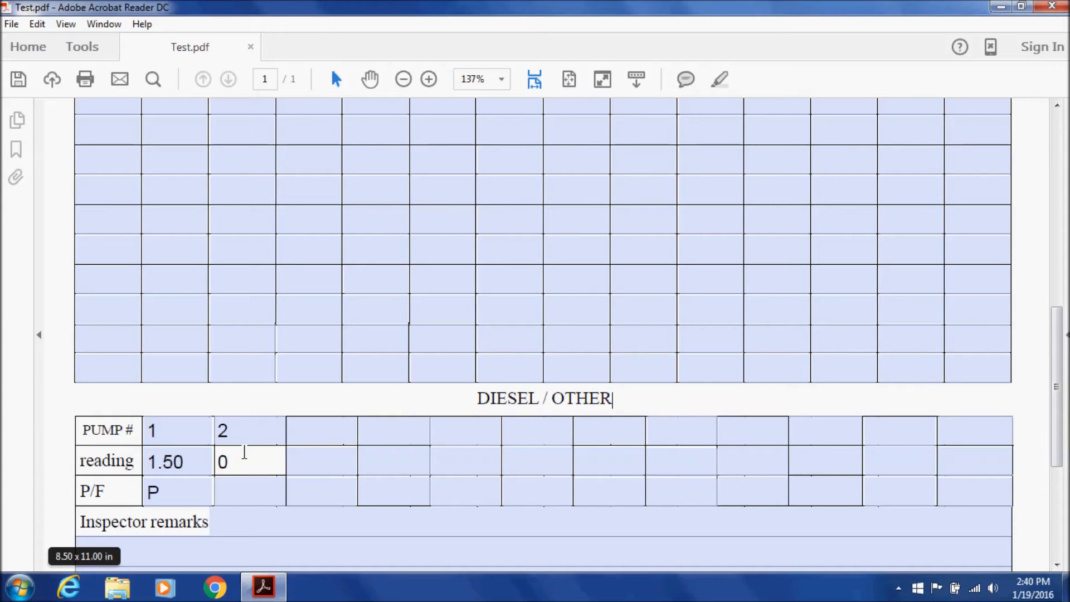
left_click(245, 481)
type("P")
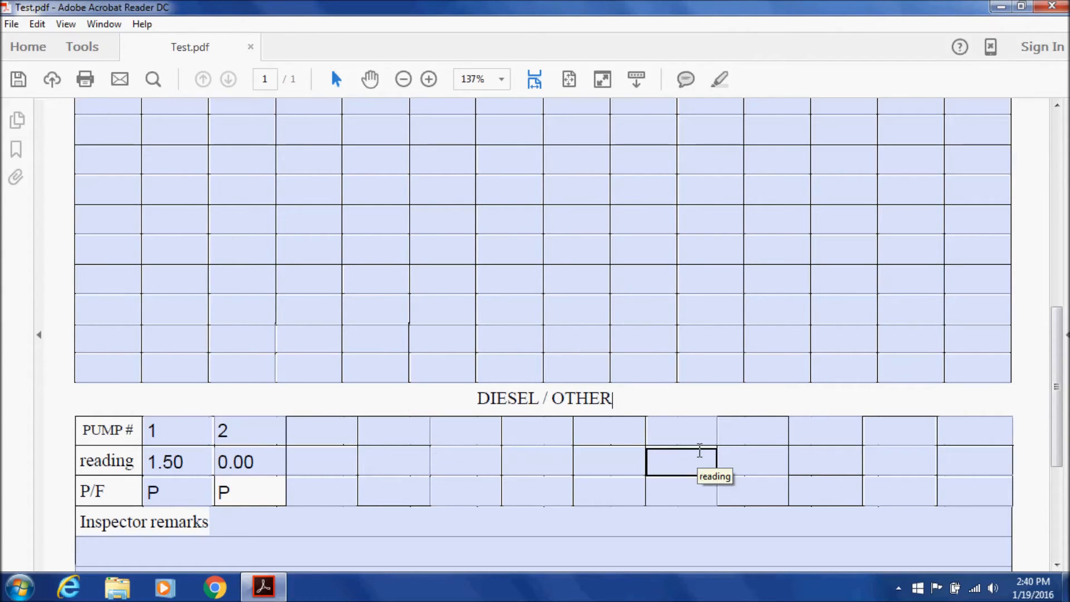
Type 'Off Road Diesel' as a first-column label in the upper pump grid and remove the stray characters
scroll(660, 459, "up", 5)
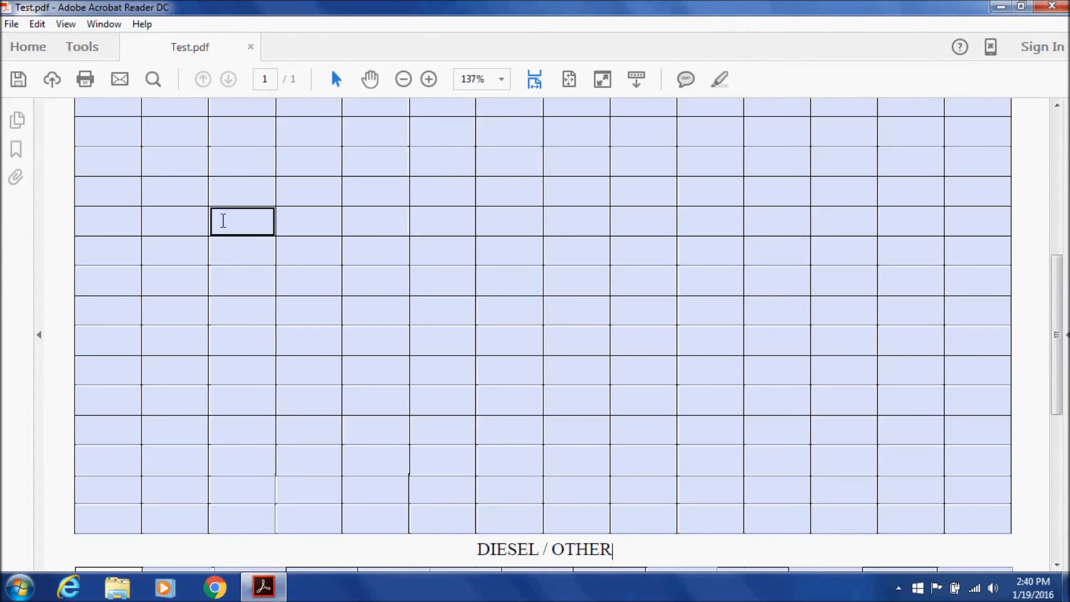
left_click(117, 214)
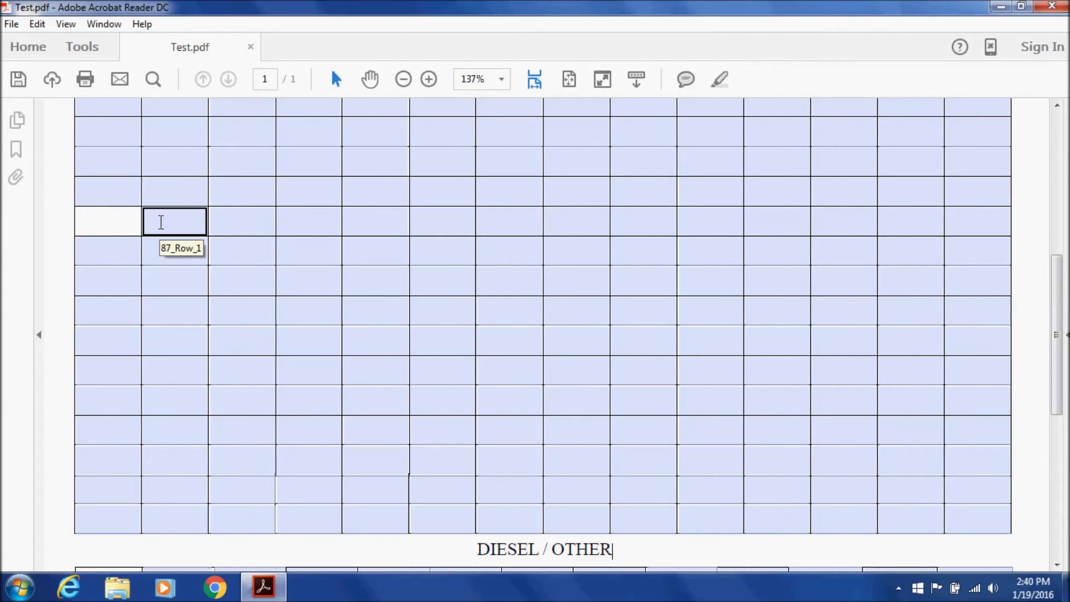
type("Off Road Diesel")
left_click(162, 222)
left_click(134, 224)
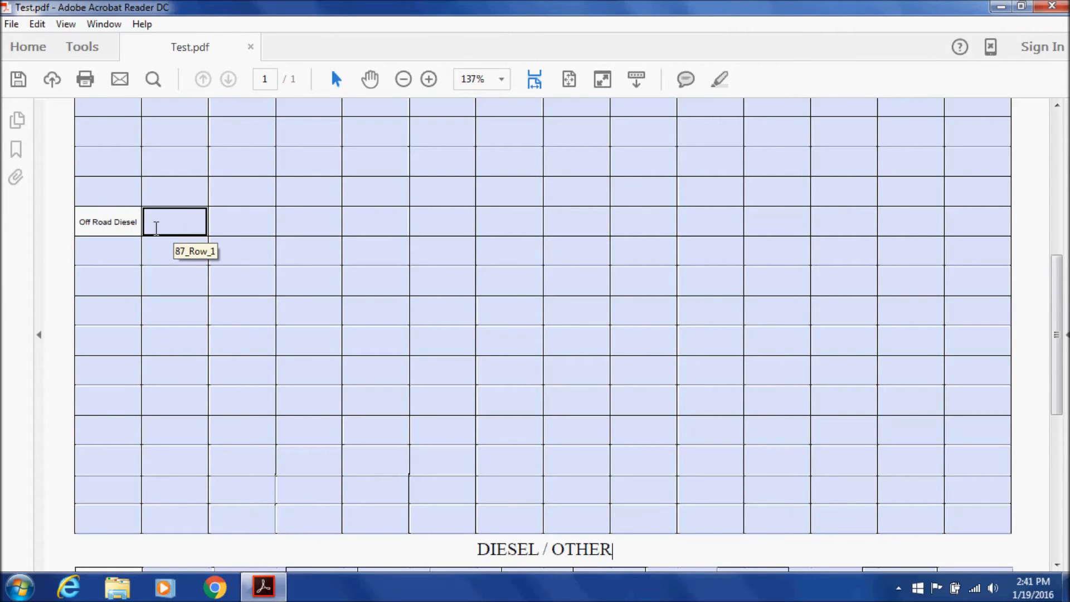
type("bbbbbbb")
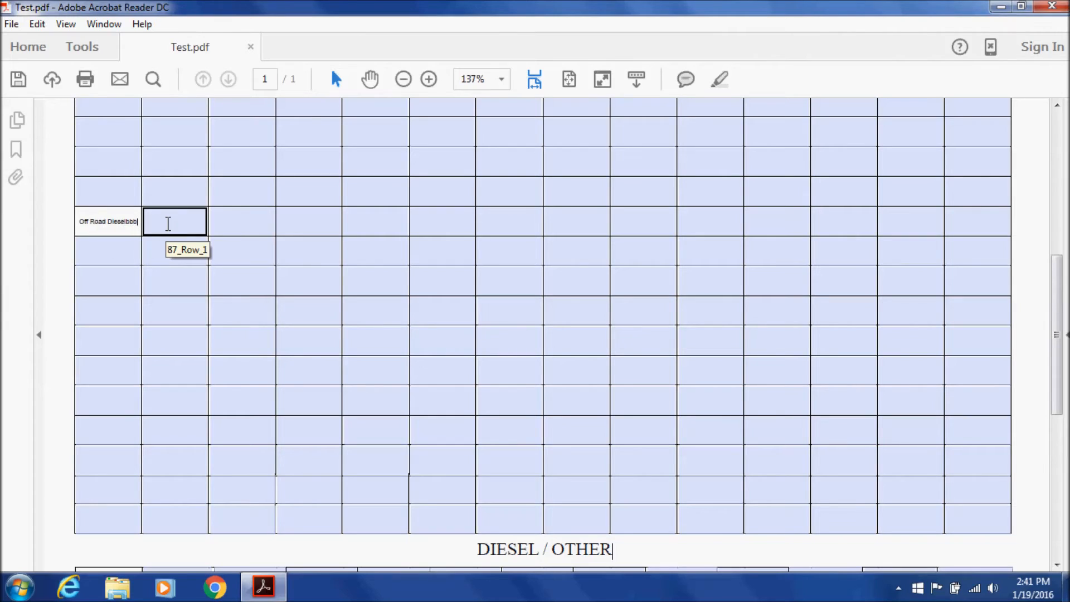
key("BackSpace")
key("BackSpace")
key("BackSpace")
key("BackSpace")
key("BackSpace")
key("BackSpace")
key("BackSpace")
scroll(170, 257, "up", 2)
left_click(121, 285)
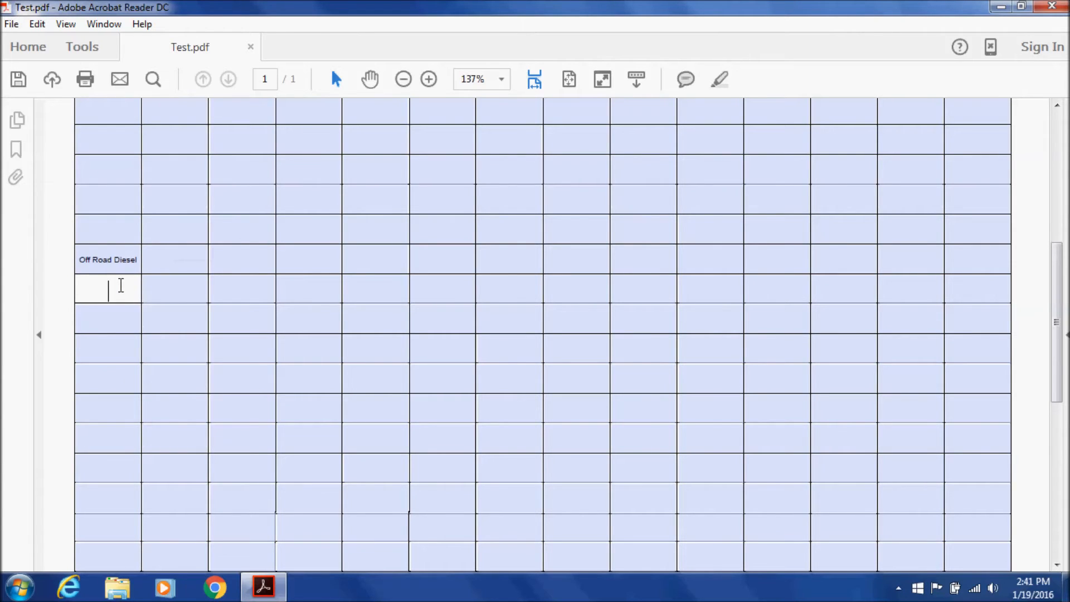
scroll(121, 285, "down", 5)
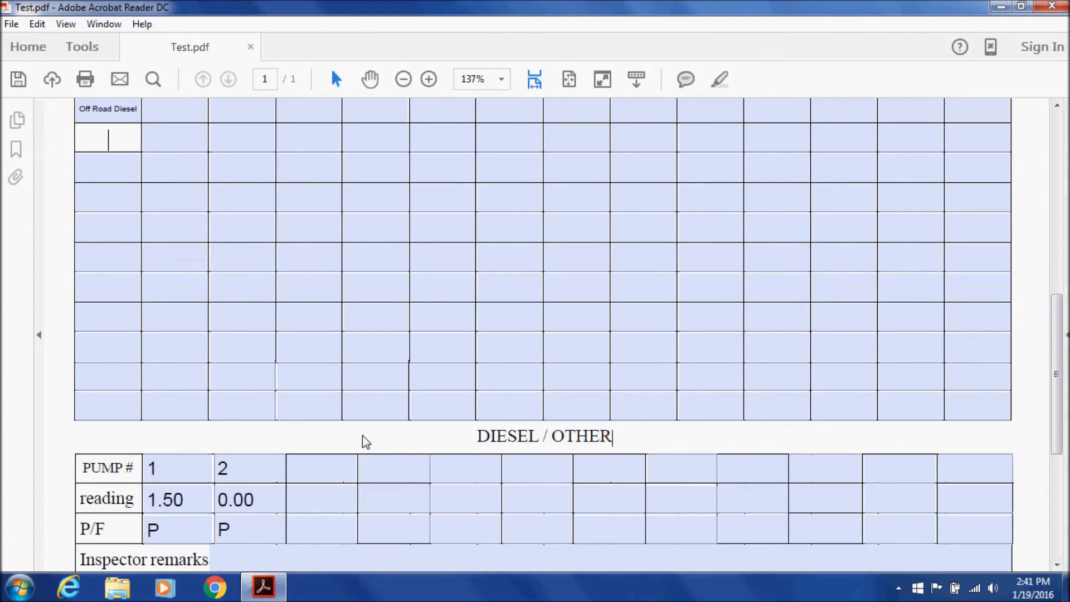
Record pump 13 with a 1.50 reading marked P under Off Road Diesel
scroll(363, 436, "up", 5)
type("13")
left_click(166, 284)
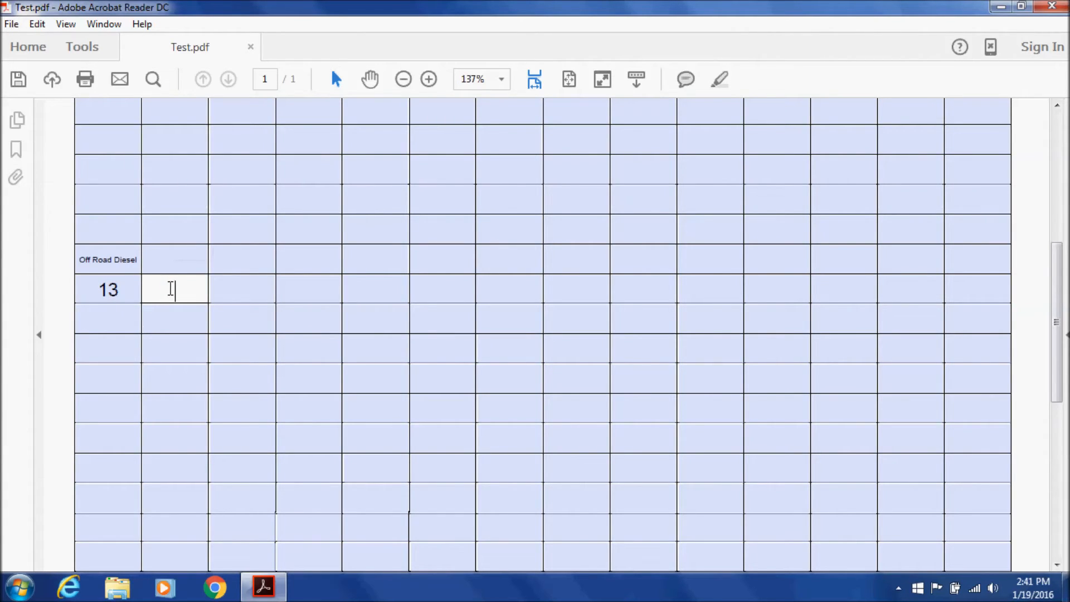
type("1.5")
left_click(214, 282)
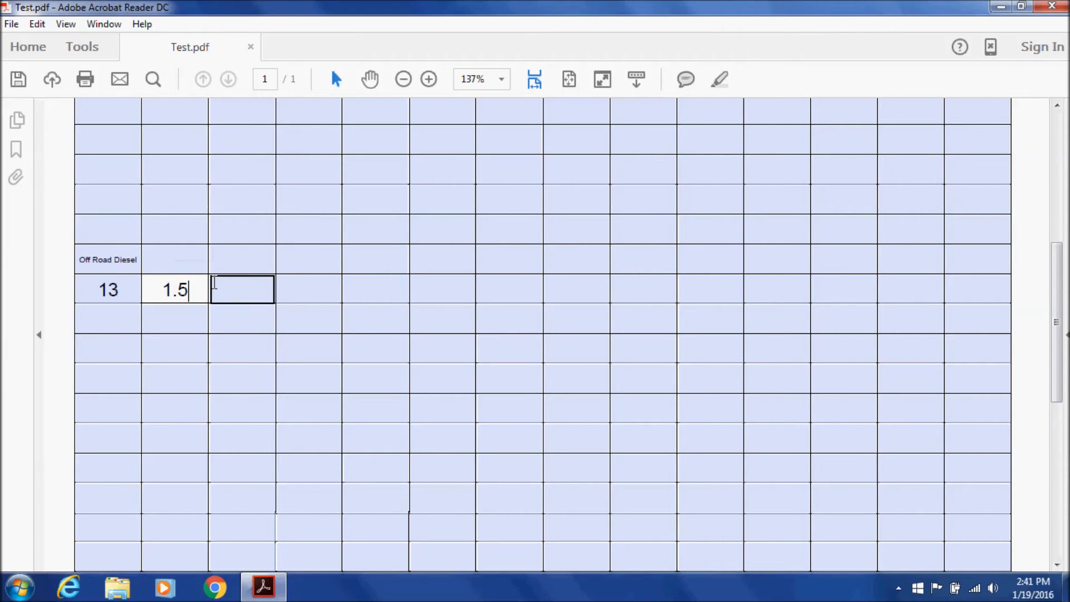
type("P")
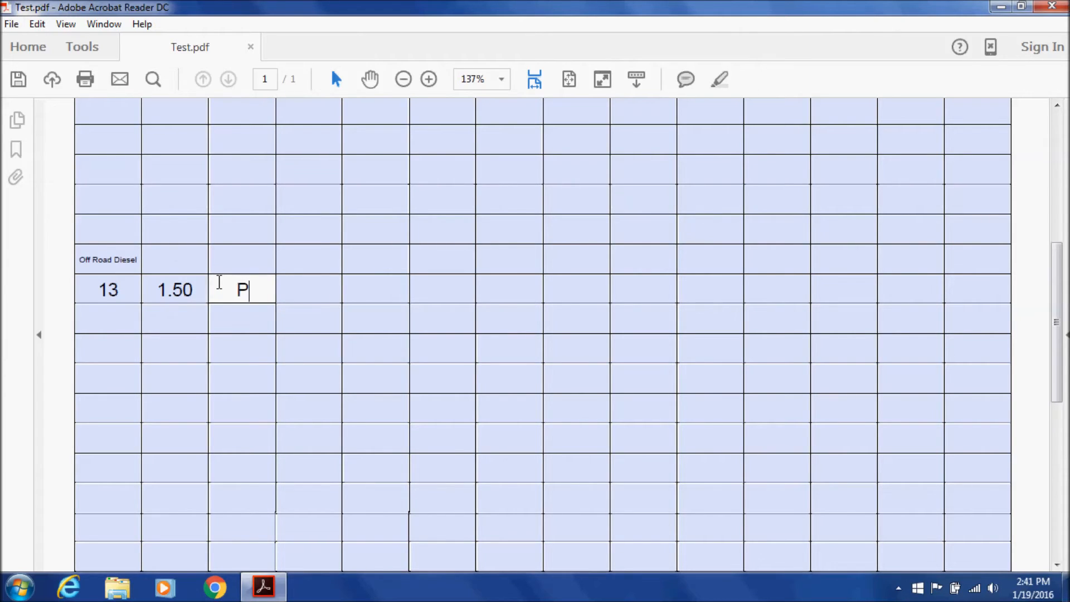
scroll(219, 281, "down", 3)
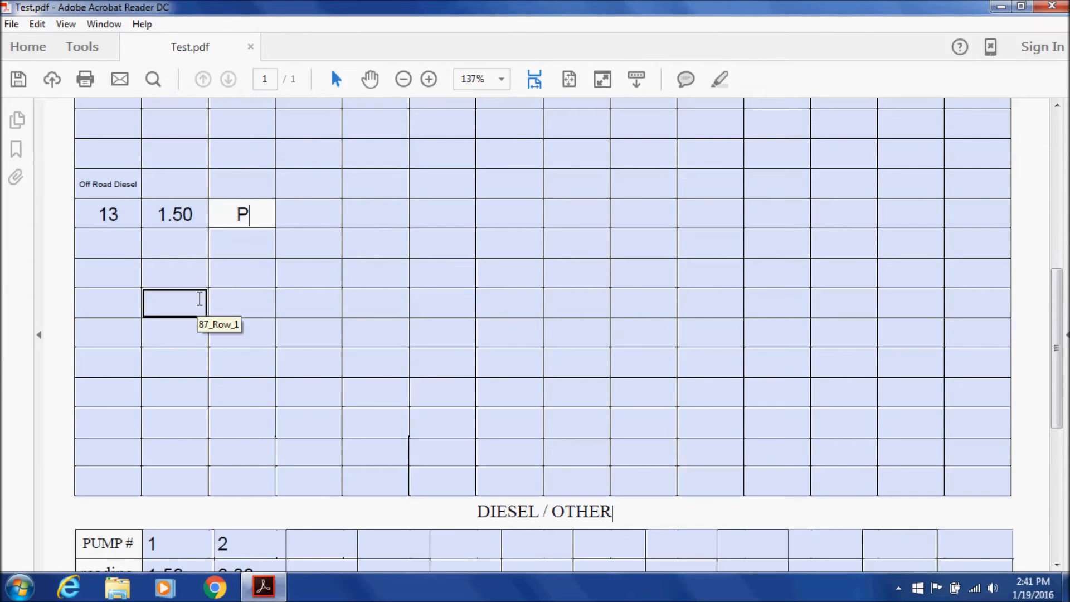
scroll(203, 303, "up", 2)
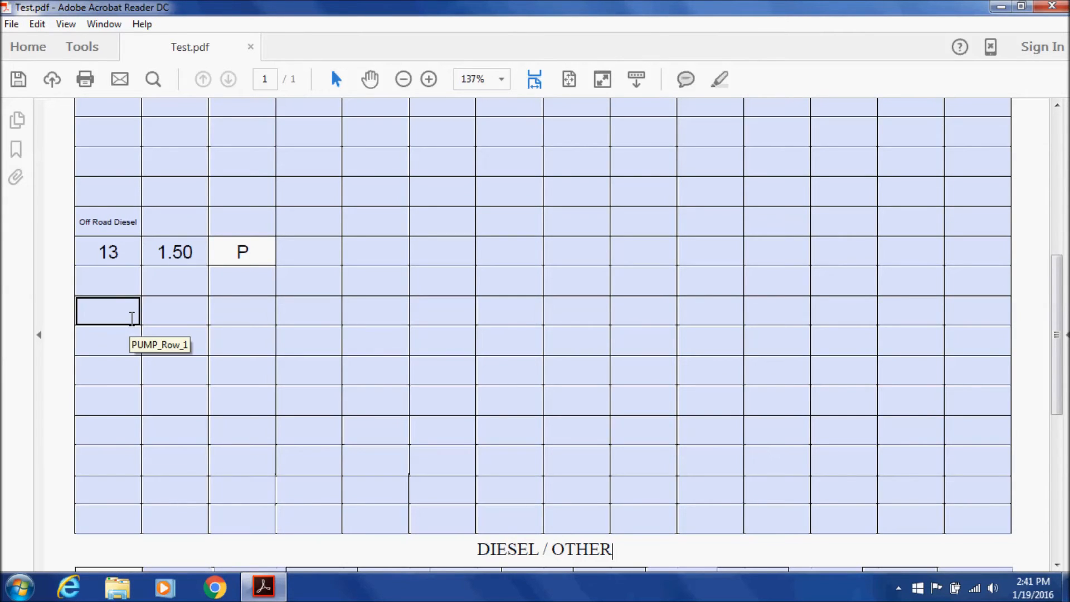
scroll(132, 318, "down", 2)
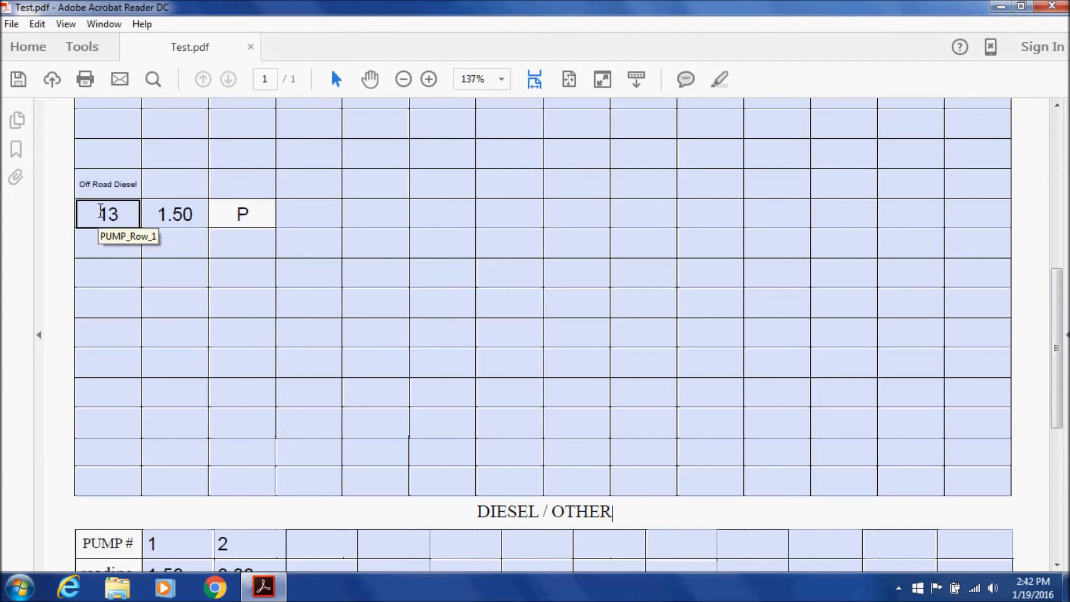
Move down to the Inspector remarks and highlight the GROUND TANK WATER levels label
scroll(99, 211, "down", 1)
scroll(98, 210, "down", 3)
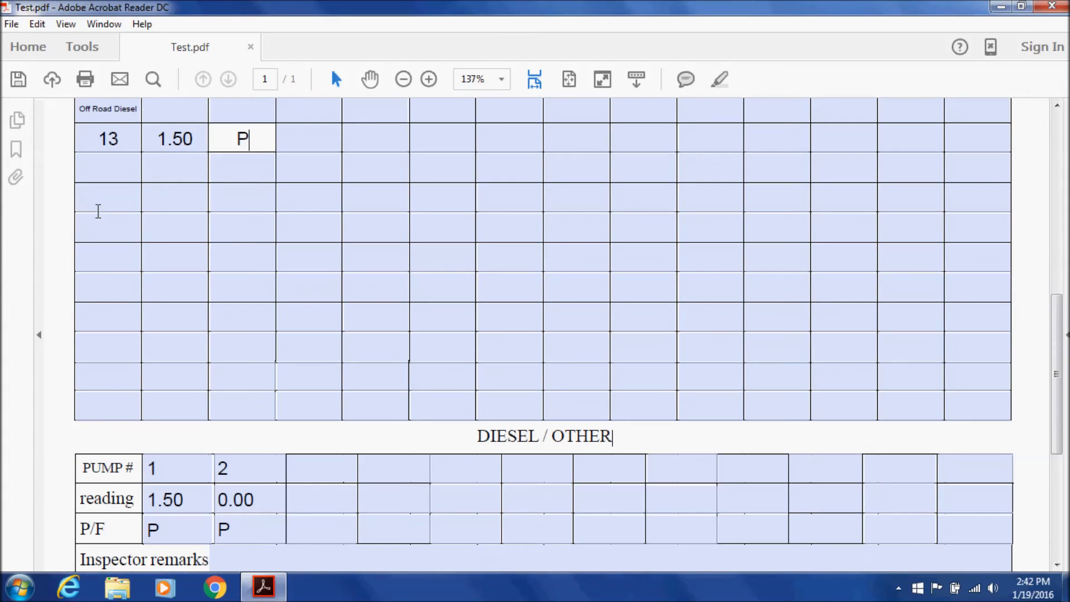
scroll(98, 211, "down", 3)
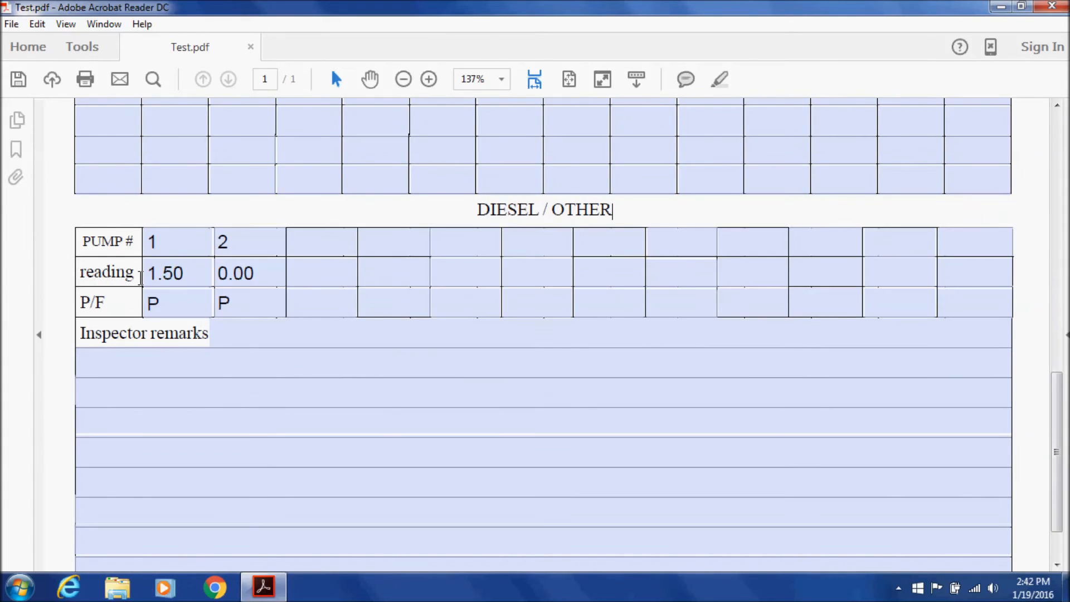
left_click(237, 341)
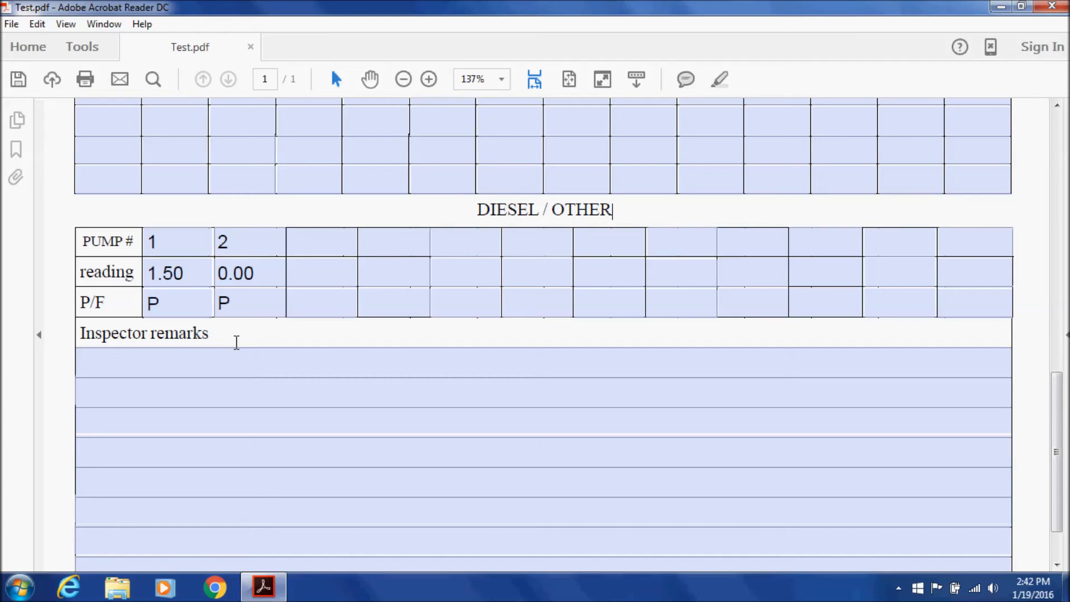
scroll(236, 342, "up", 10)
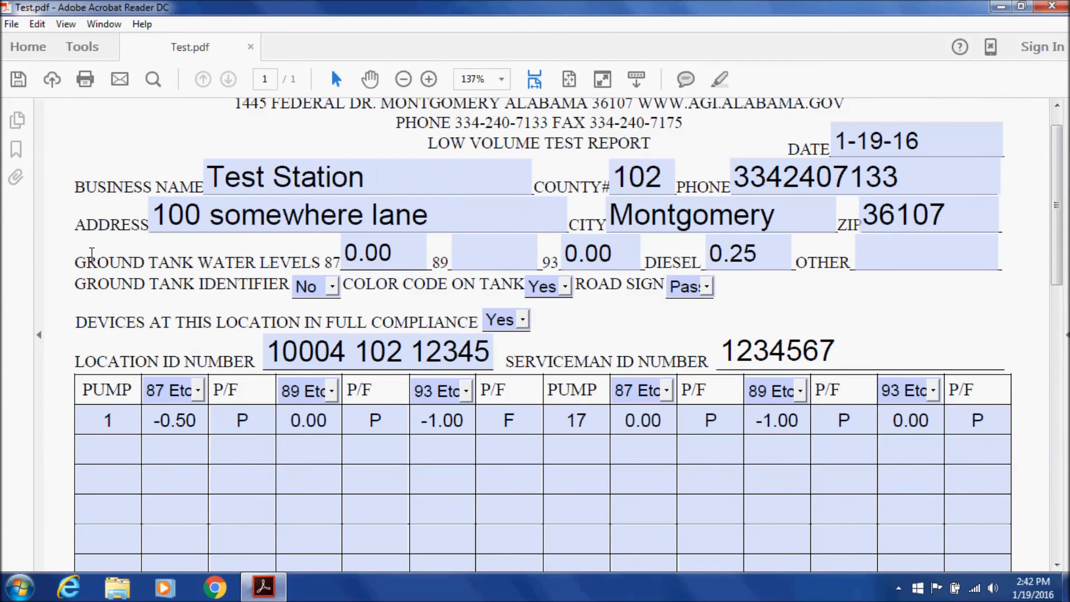
left_click_drag(74, 261, 256, 262)
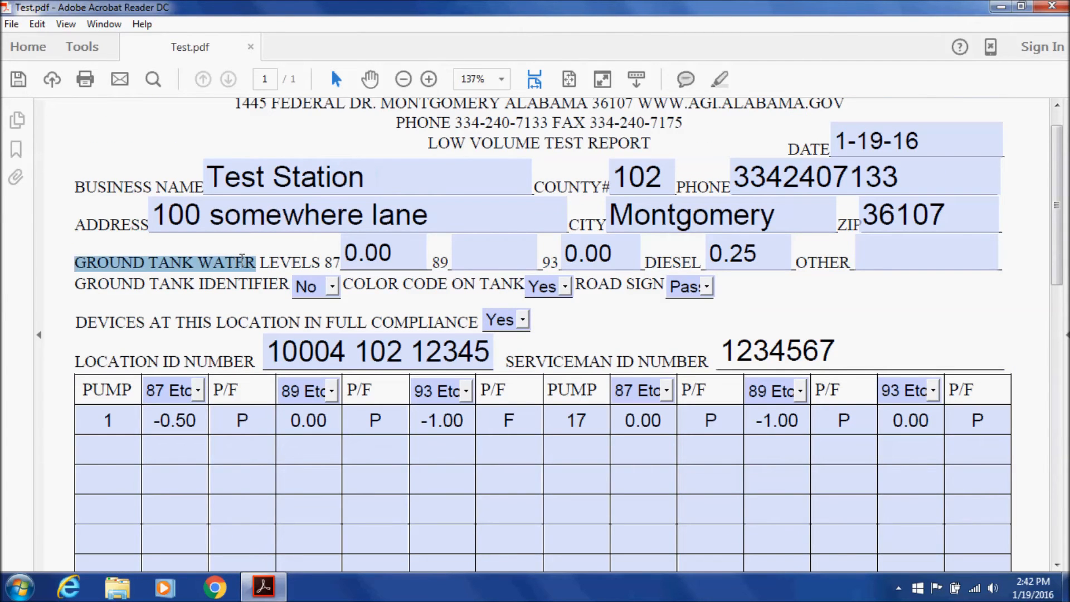
scroll(156, 274, "down", 10)
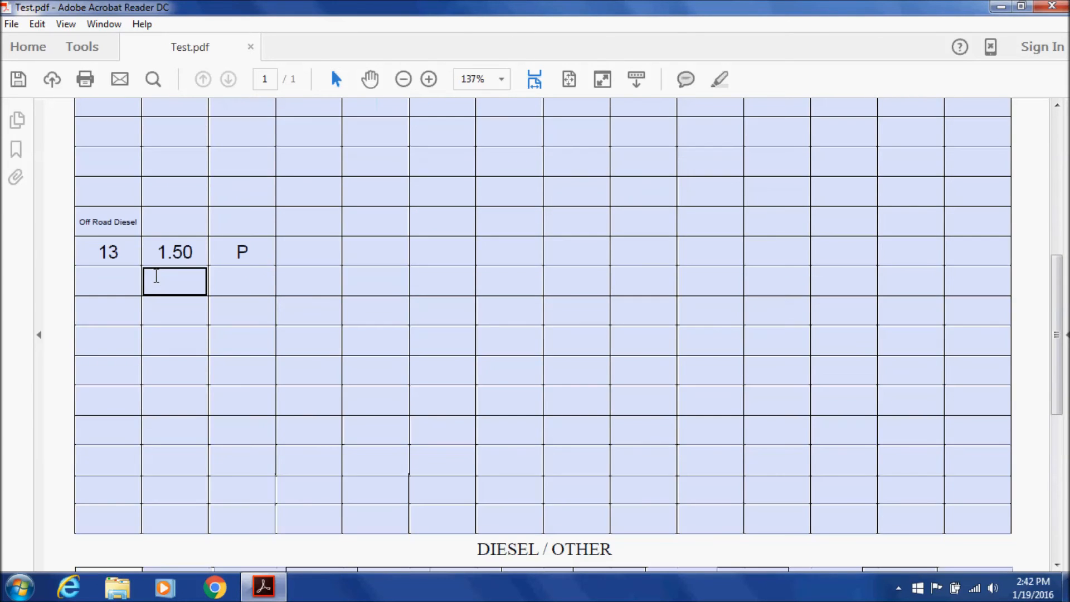
Type the remarks '87 NoE water level .25". Pump 2 in Diesel/other was off road diesel.'
left_click(243, 406)
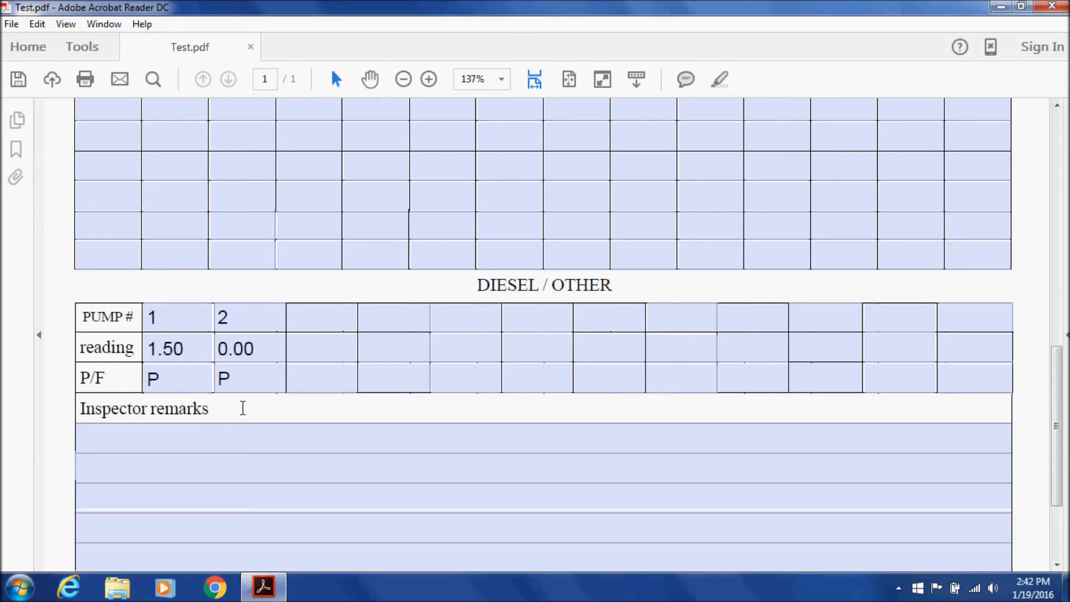
type("87 NoE wa")
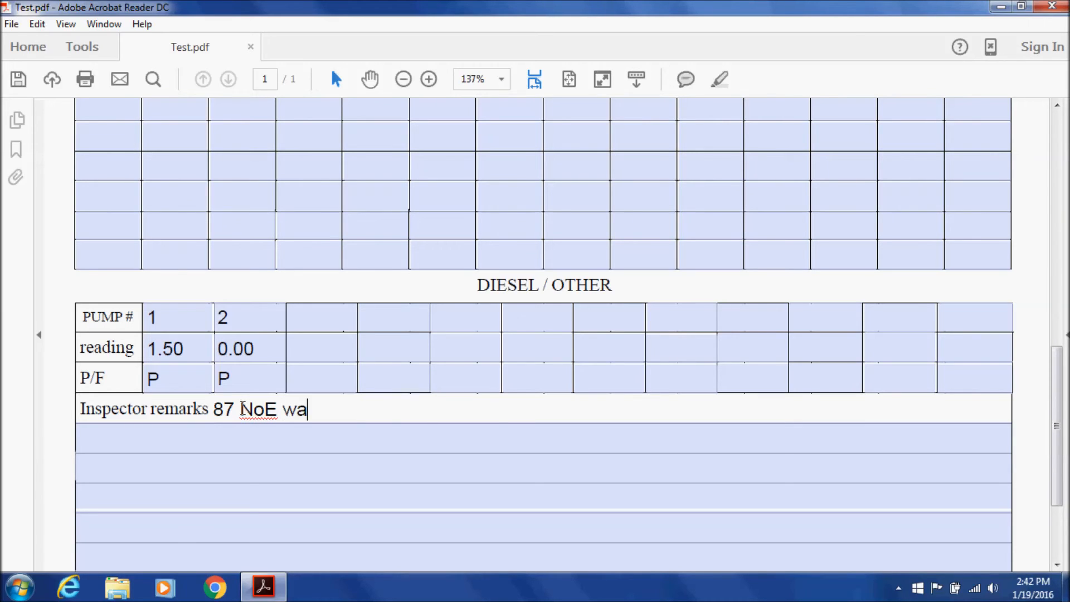
type("ter level ")
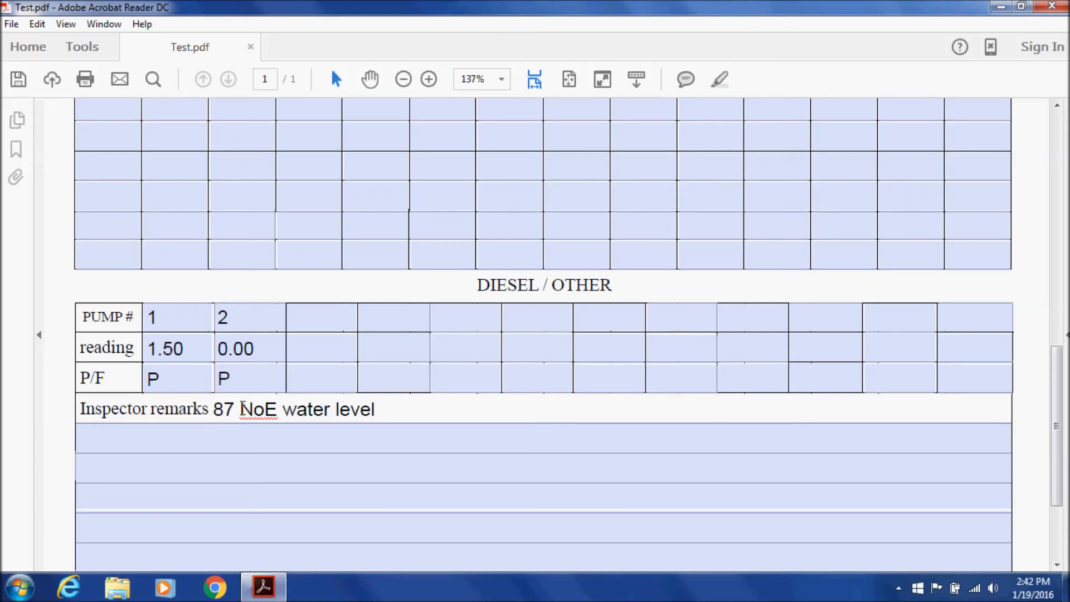
type(".25\". Pum")
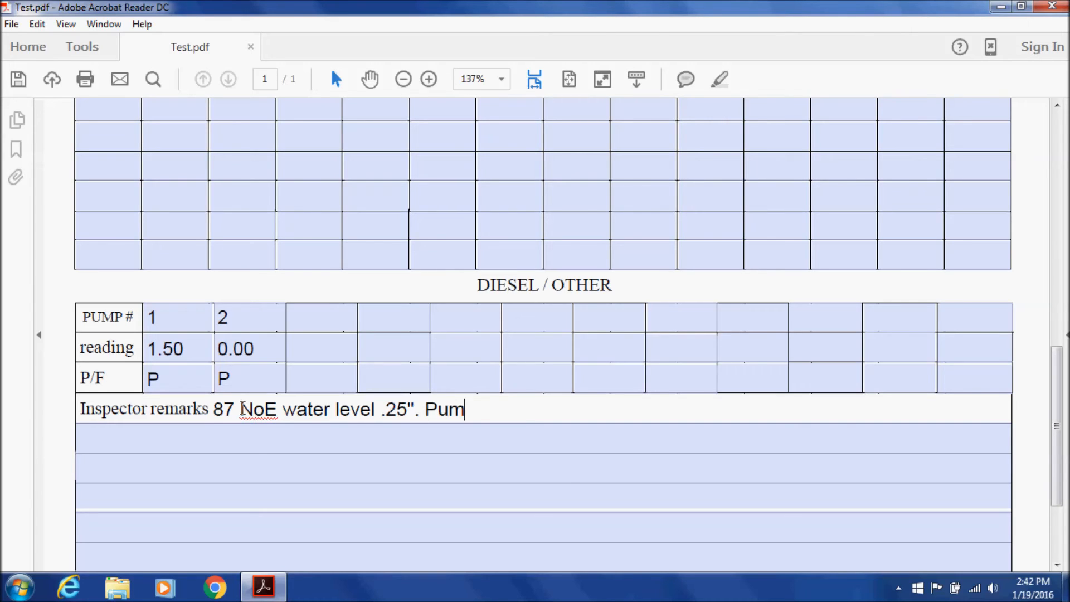
type("p 2 in Die")
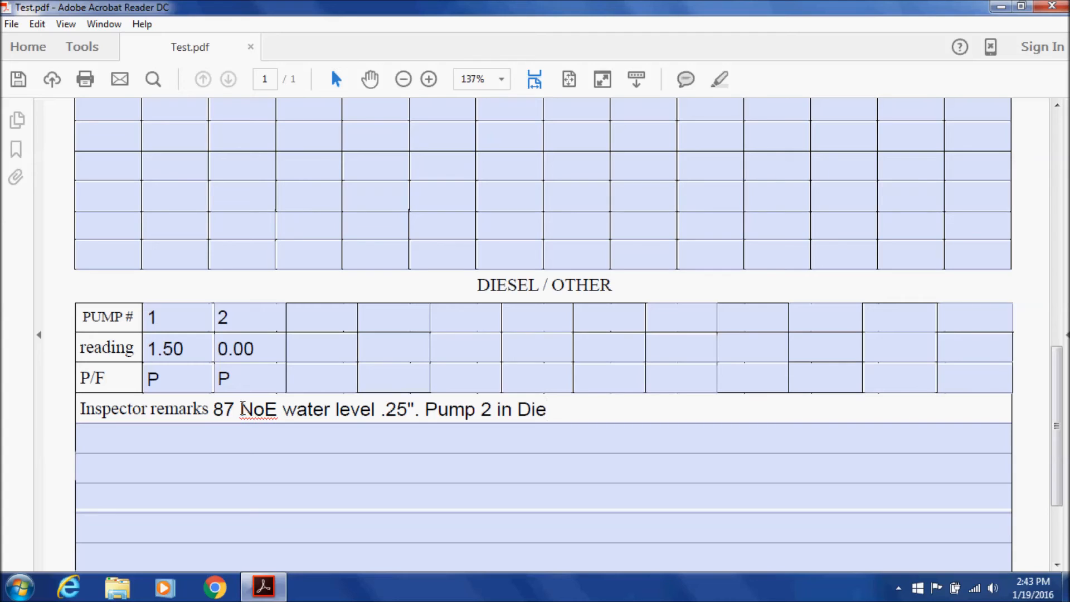
type("sel/other ")
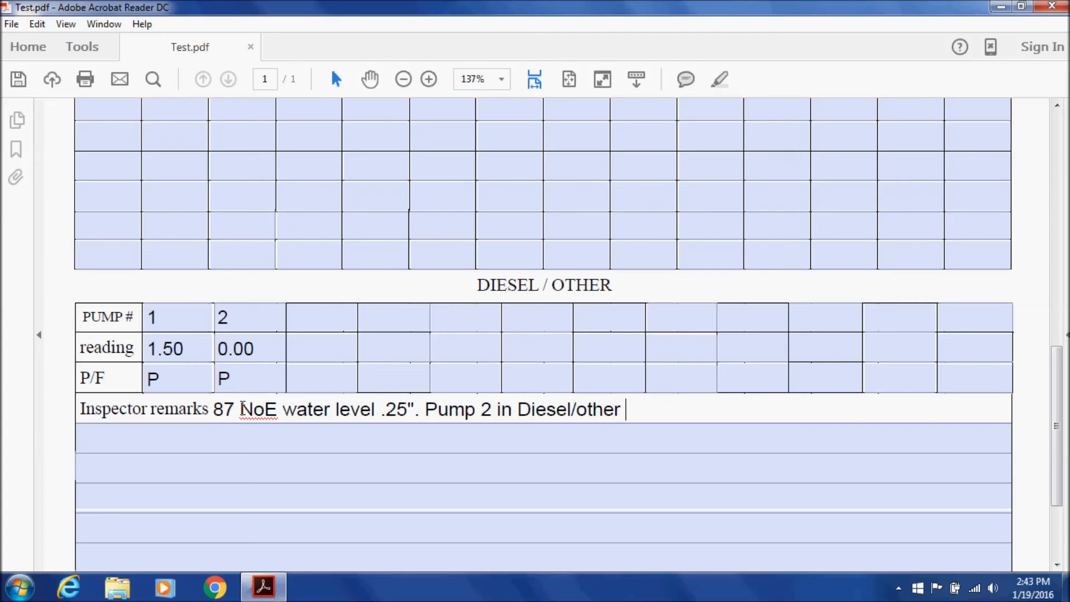
type("was off r")
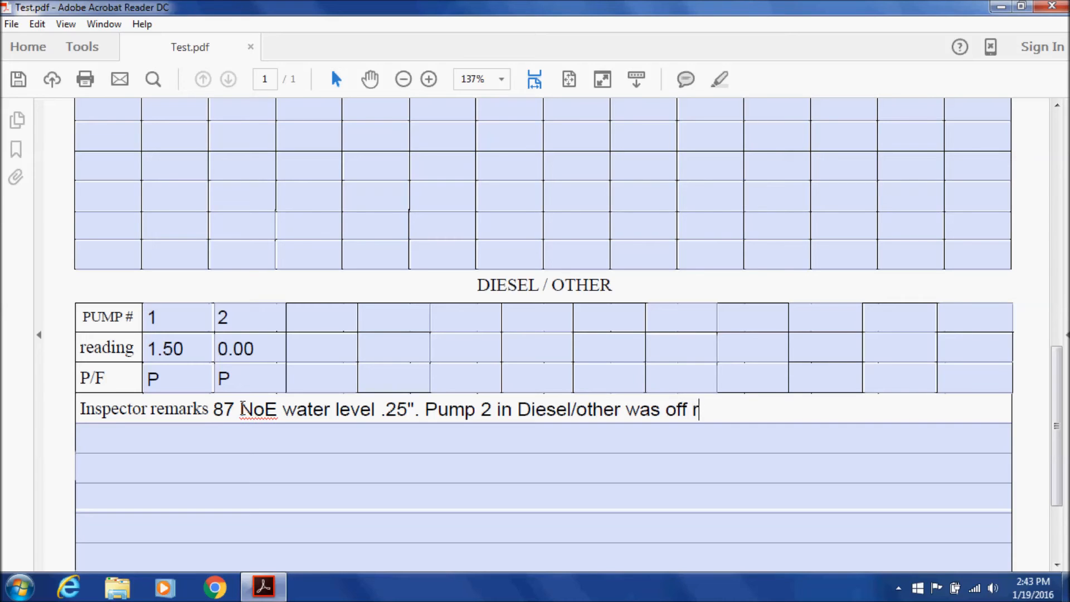
type("oad diesel.")
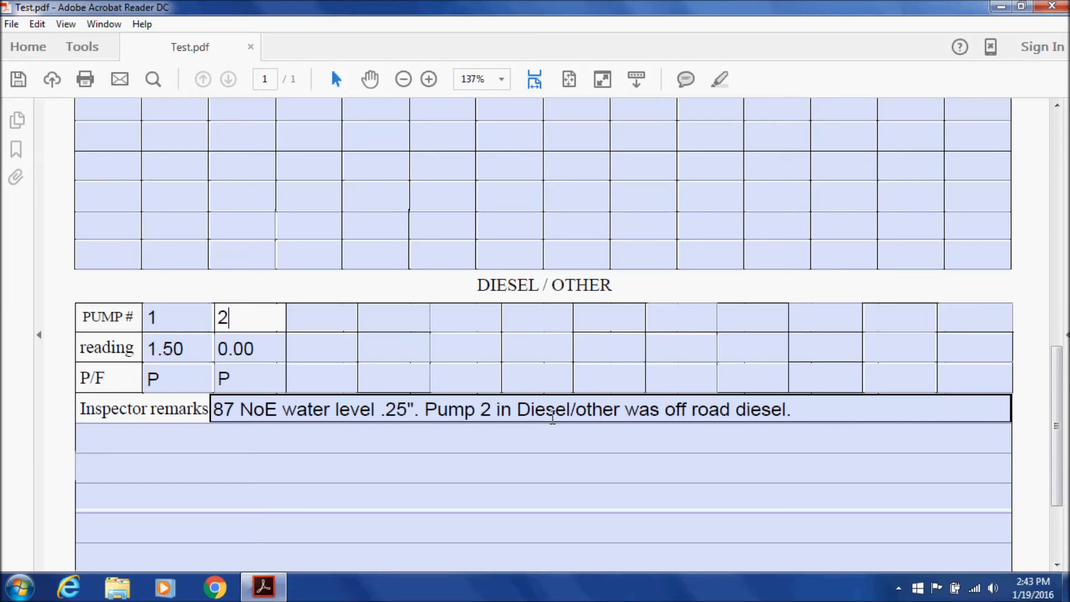
left_click(536, 435)
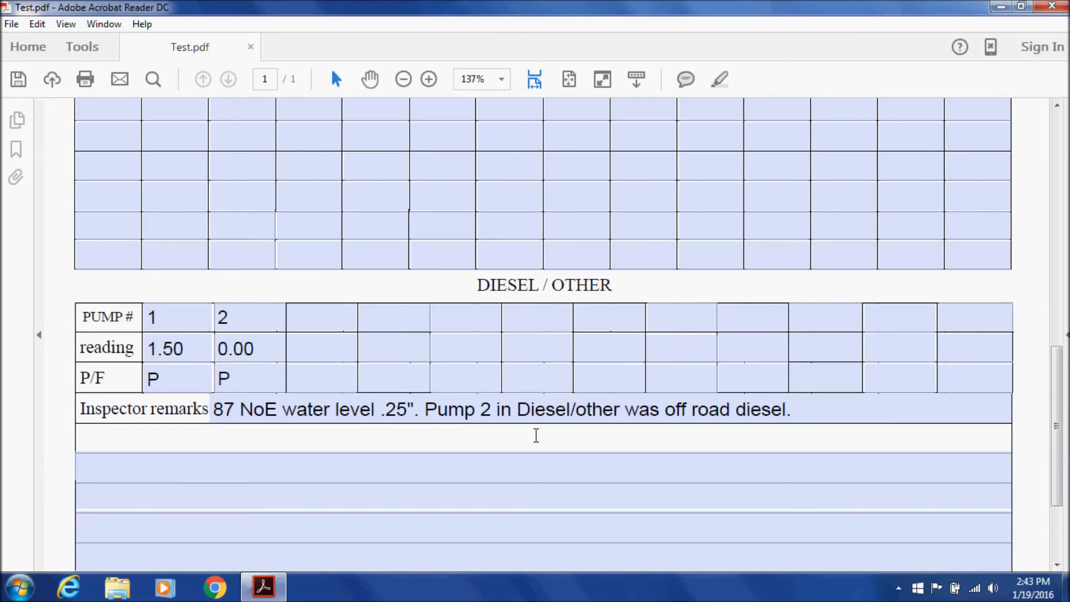
scroll(536, 435, "down", 1)
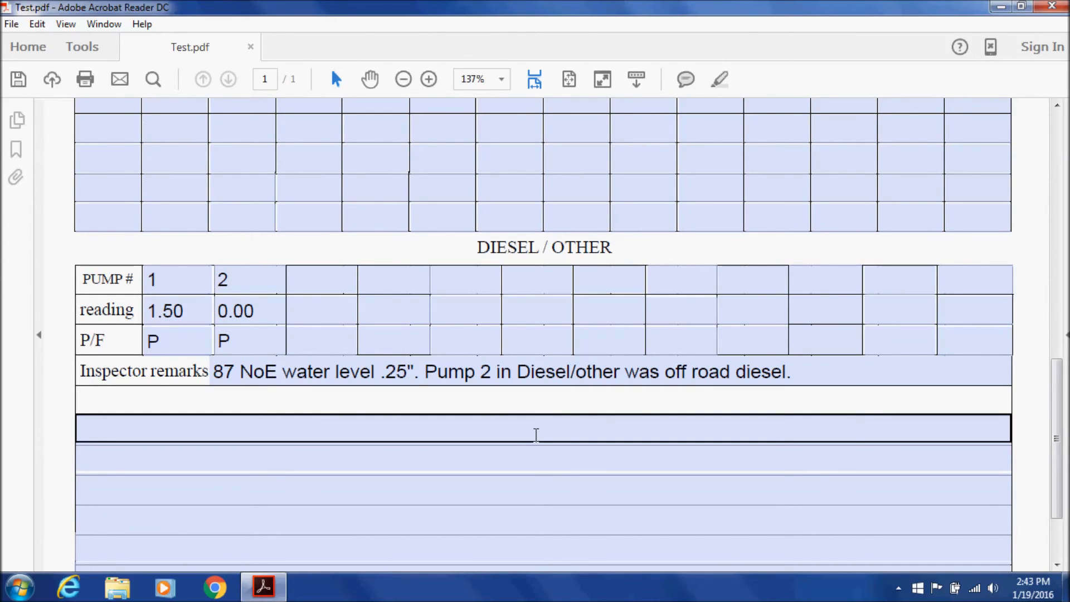
scroll(536, 435, "down", 1)
left_click(536, 435)
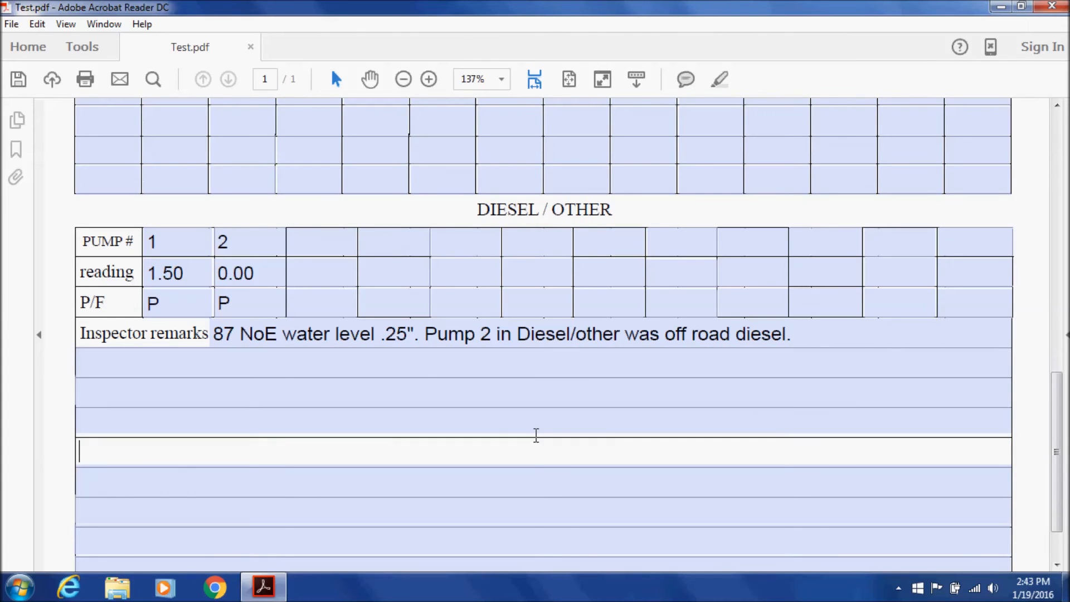
scroll(536, 435, "up", 2)
left_click(534, 436)
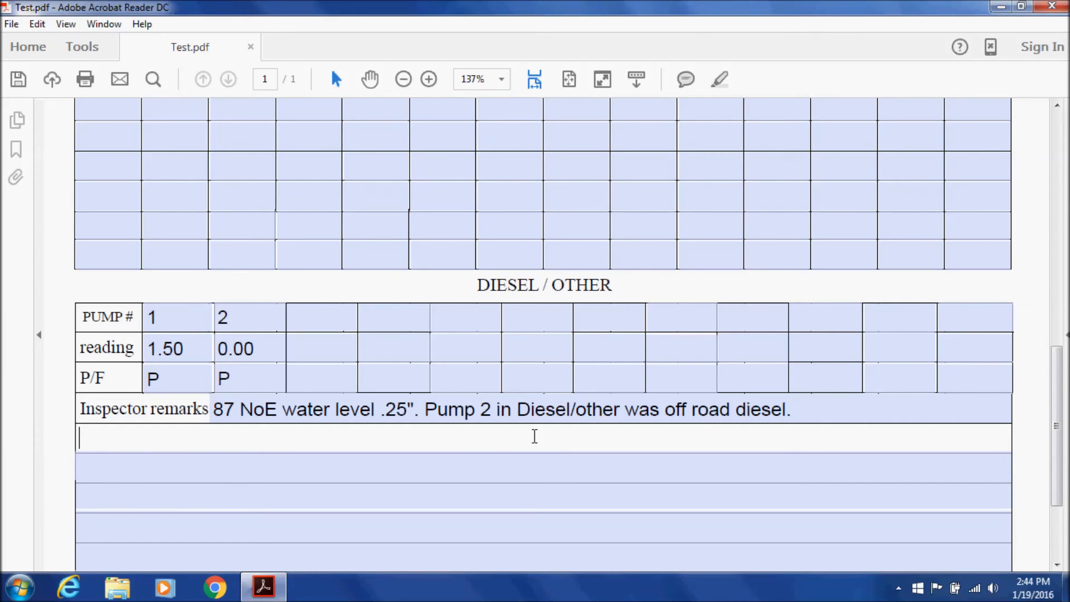
scroll(533, 385, "down", 3)
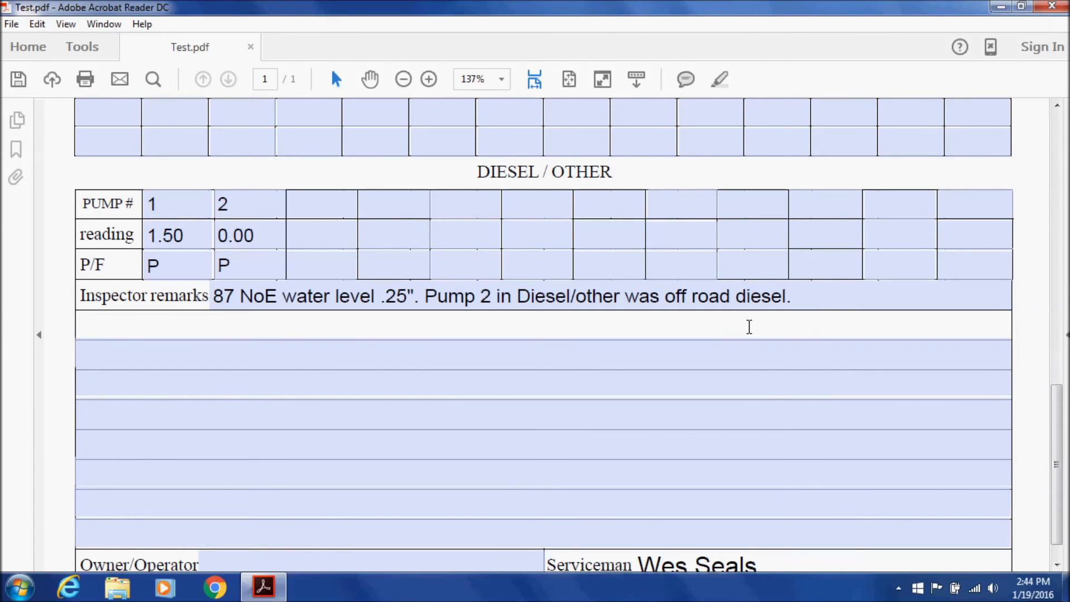
left_click(820, 294)
type("m")
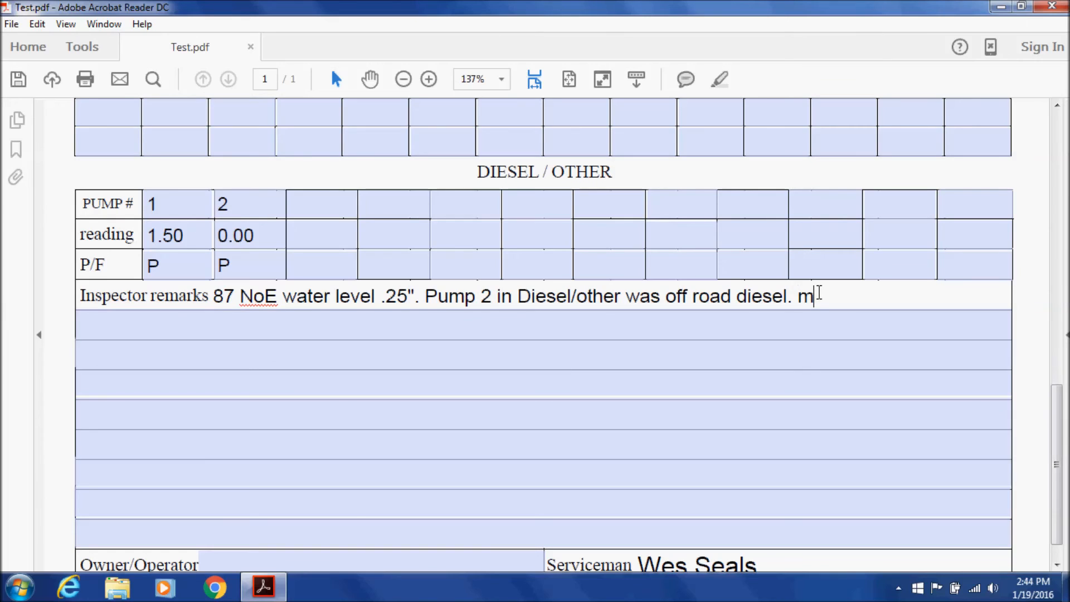
type("mmmmmmmmmmmmmmmmmmmmmmmmmmmm")
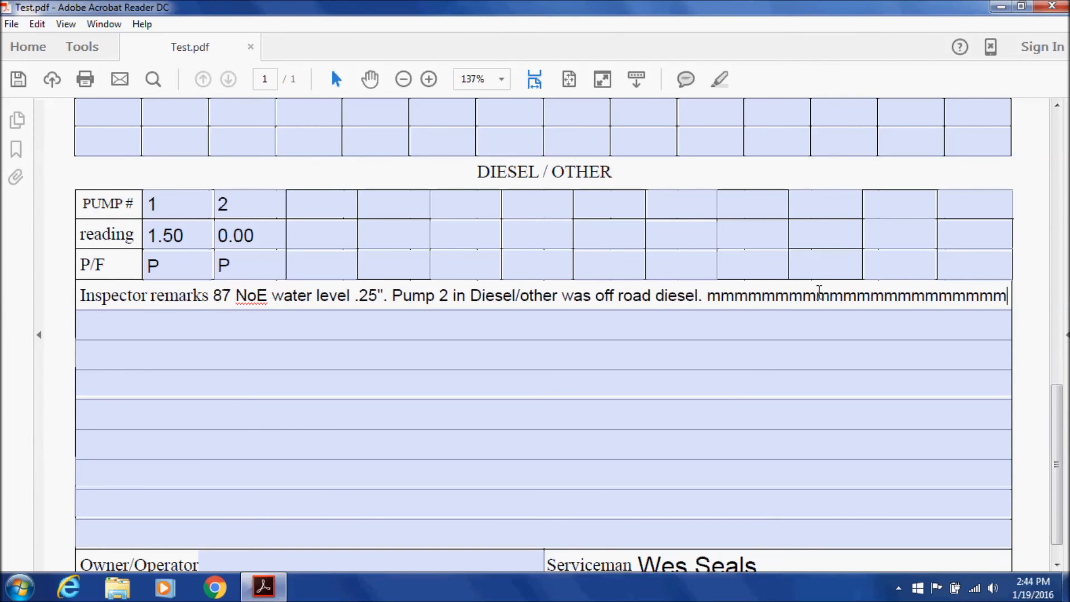
left_click(820, 320)
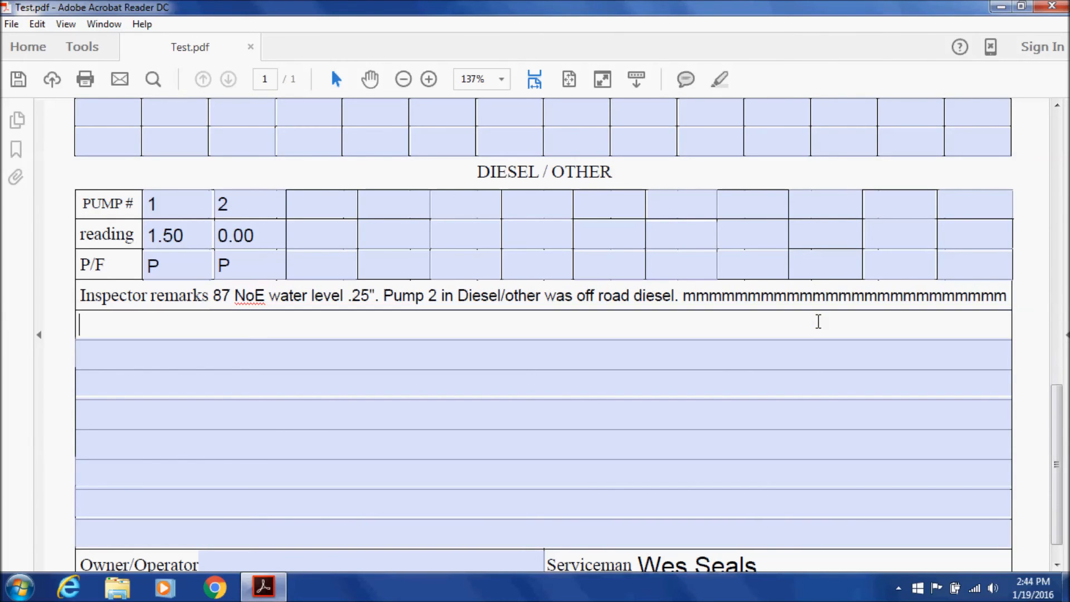
left_click(954, 295)
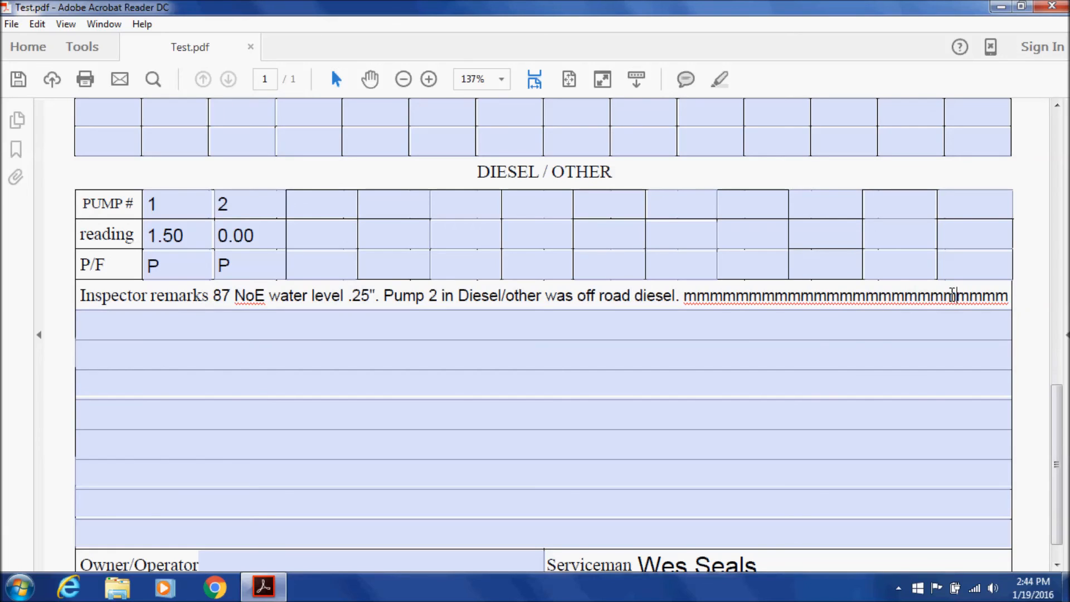
type("mmmmmmmmmmmm")
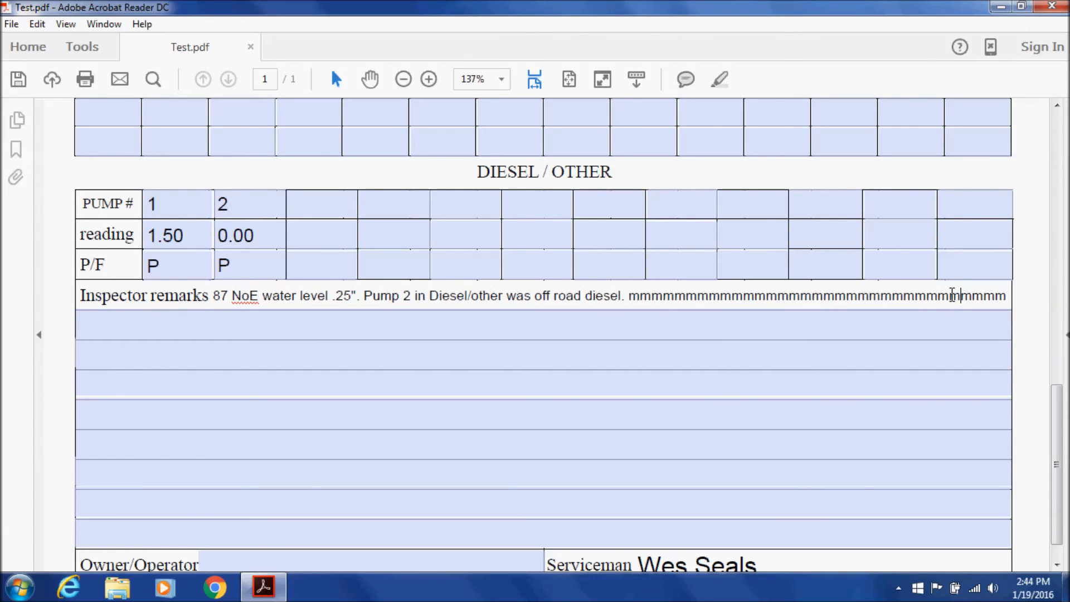
type("mmmmmmmmmm")
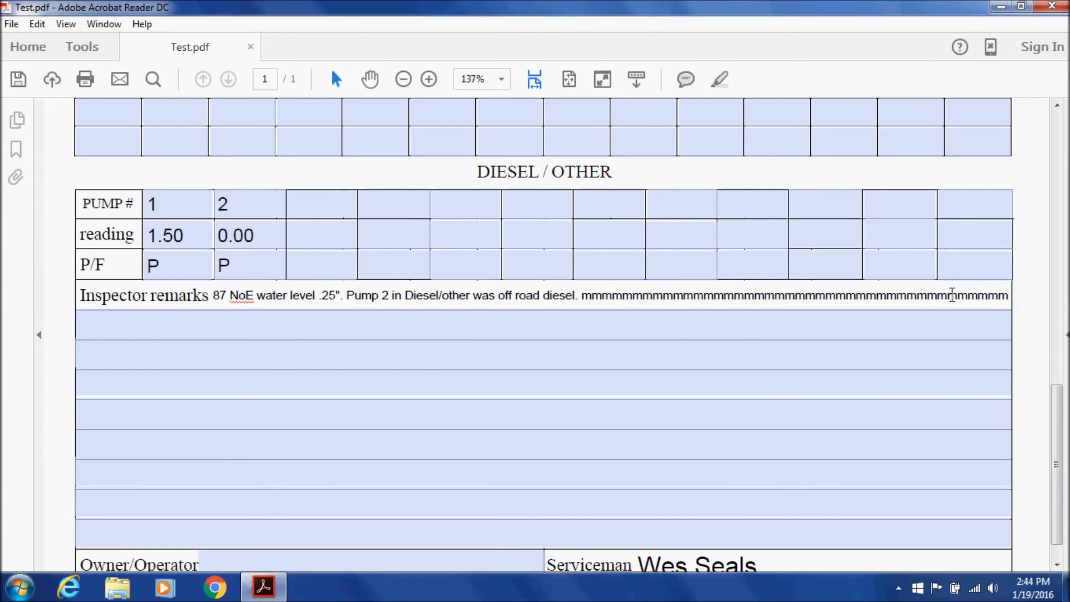
key("BackSpace")
key("BackSpace")
key("BackSpace")
key("BackSpace")
key("BackSpace")
key("BackSpace")
key("BackSpace")
key("BackSpace")
key("BackSpace")
key("BackSpace")
key("BackSpace")
key("BackSpace")
key("BackSpace")
key("BackSpace")
key("BackSpace")
key("BackSpace")
key("BackSpace")
key("BackSpace")
key("BackSpace")
key("BackSpace")
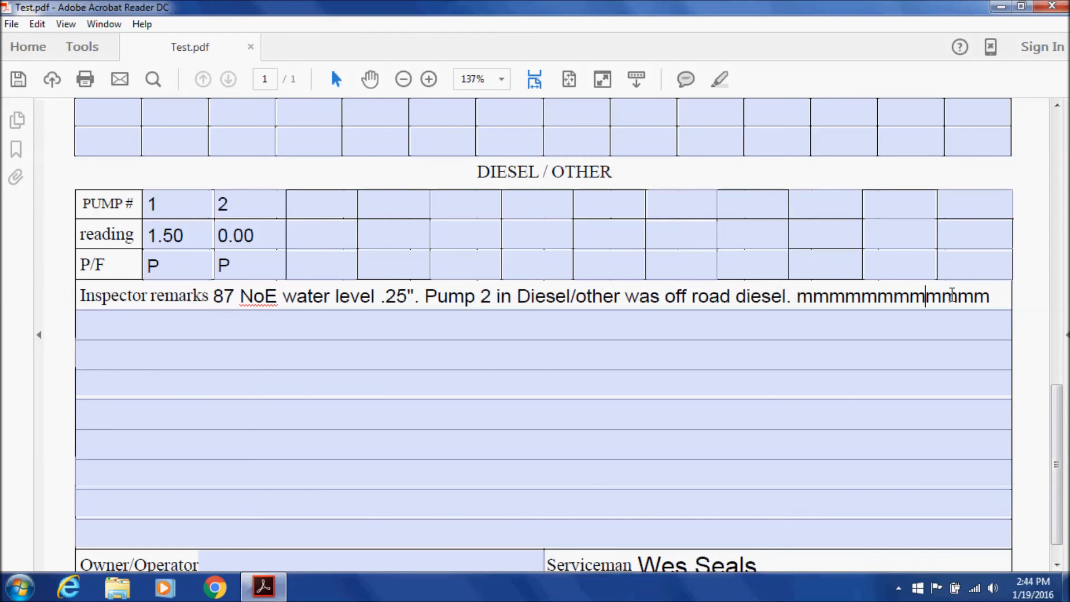
key("BackSpace")
key("BackSpace")
key("BackSpace")
key("BackSpace")
key("BackSpace")
key("BackSpace")
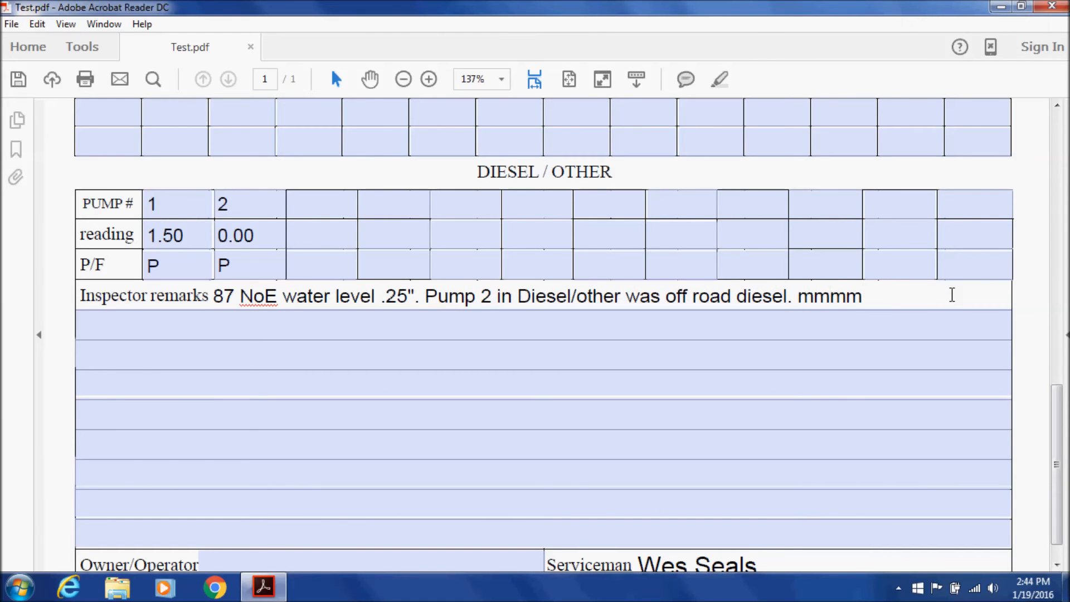
key("Delete")
key("Delete")
key("Delete")
key("Delete")
key("Delete")
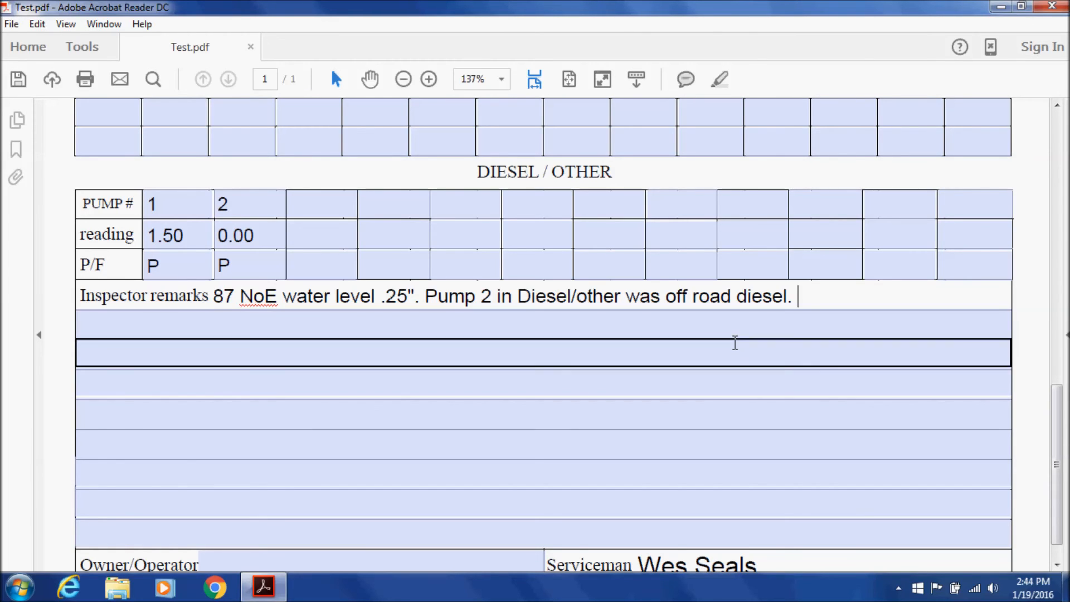
scroll(733, 344, "down", 1)
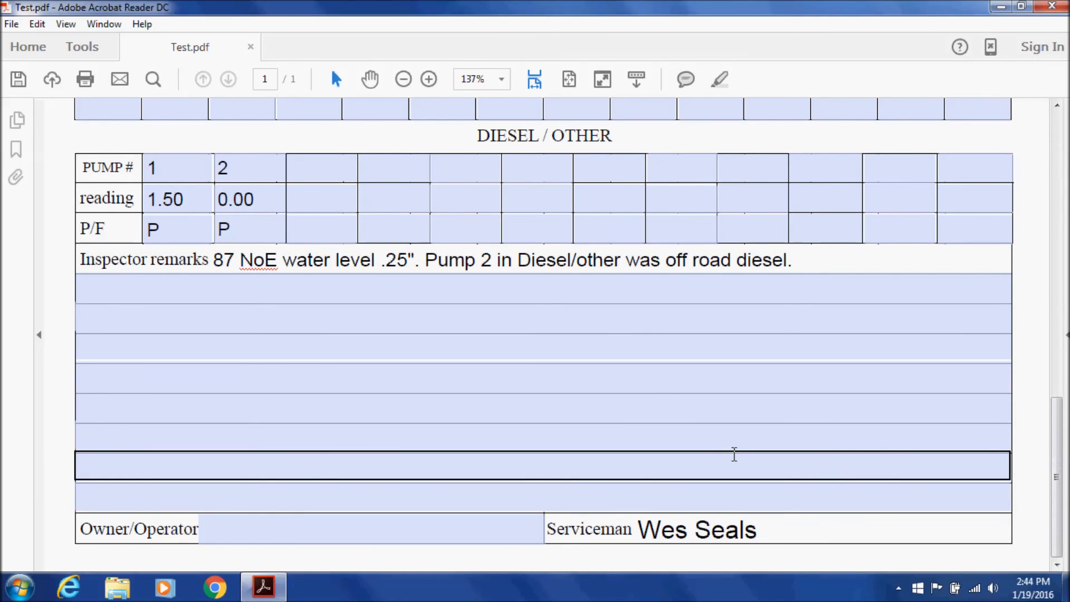
Type the owner's full name into the Owner/Operator field, then return to the top of the form
left_click(395, 521)
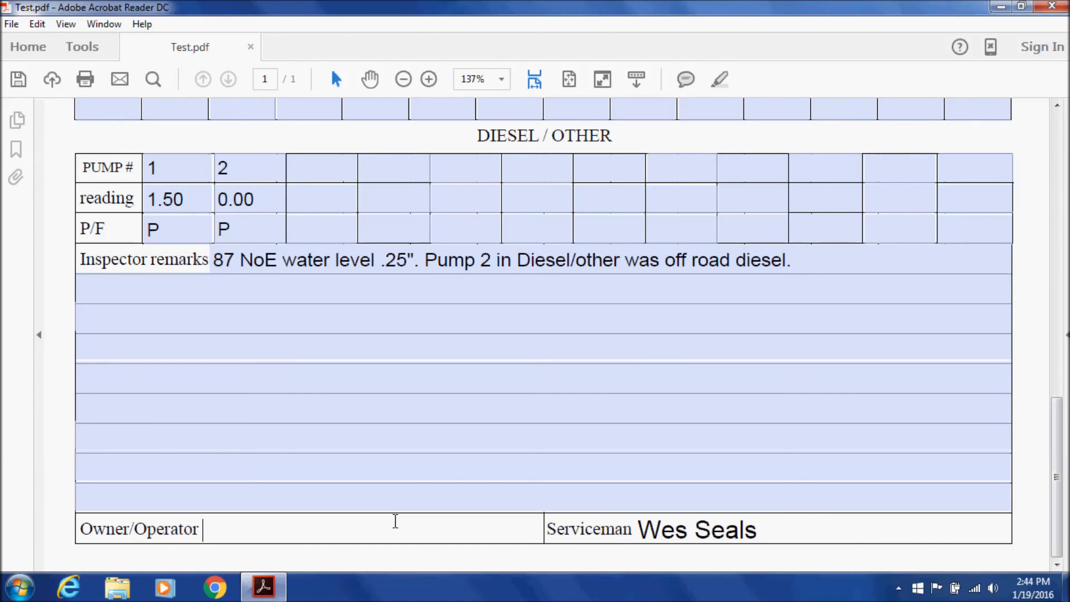
left_click_drag(82, 524, 206, 520)
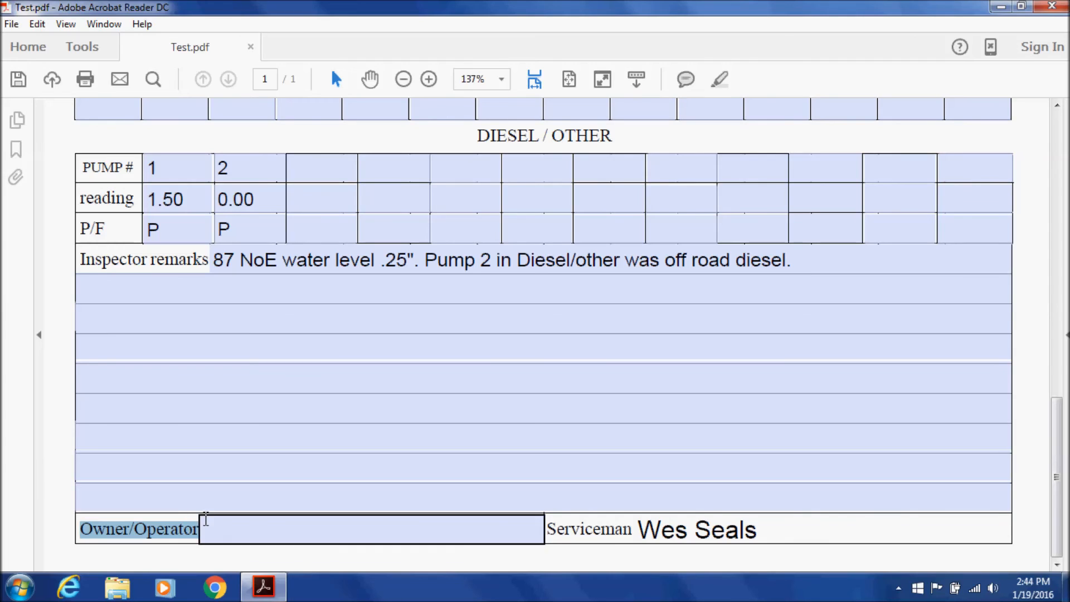
left_click(208, 520)
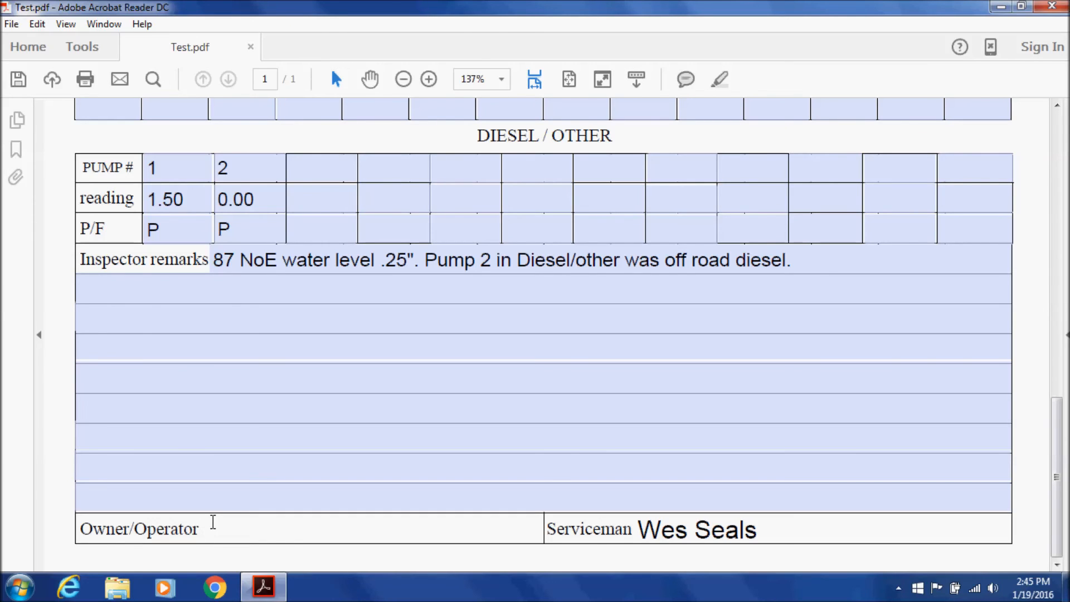
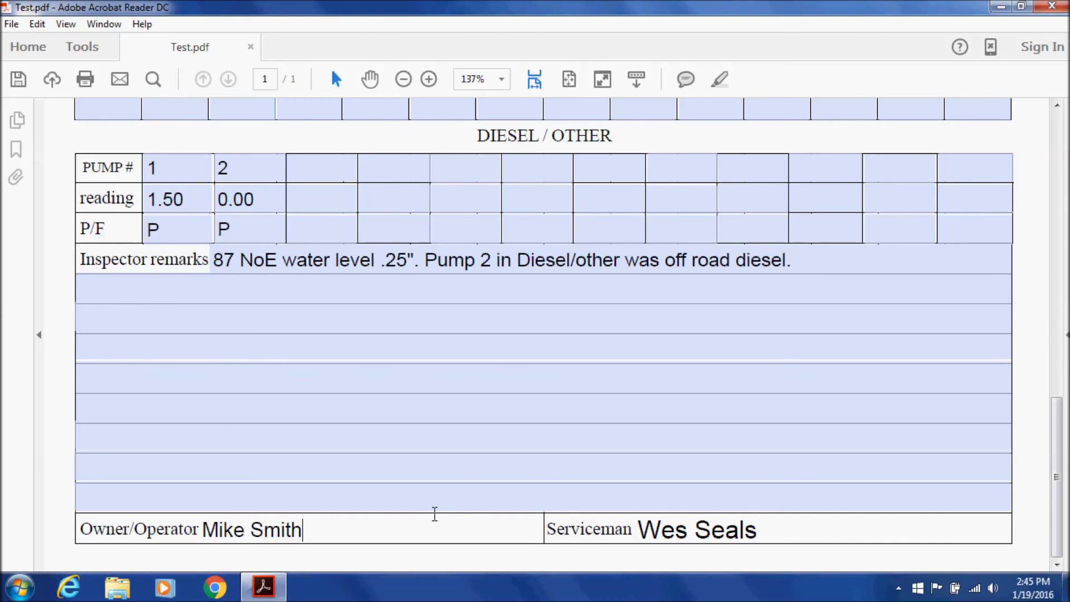
scroll(434, 514, "up", 10)
scroll(435, 514, "up", 5)
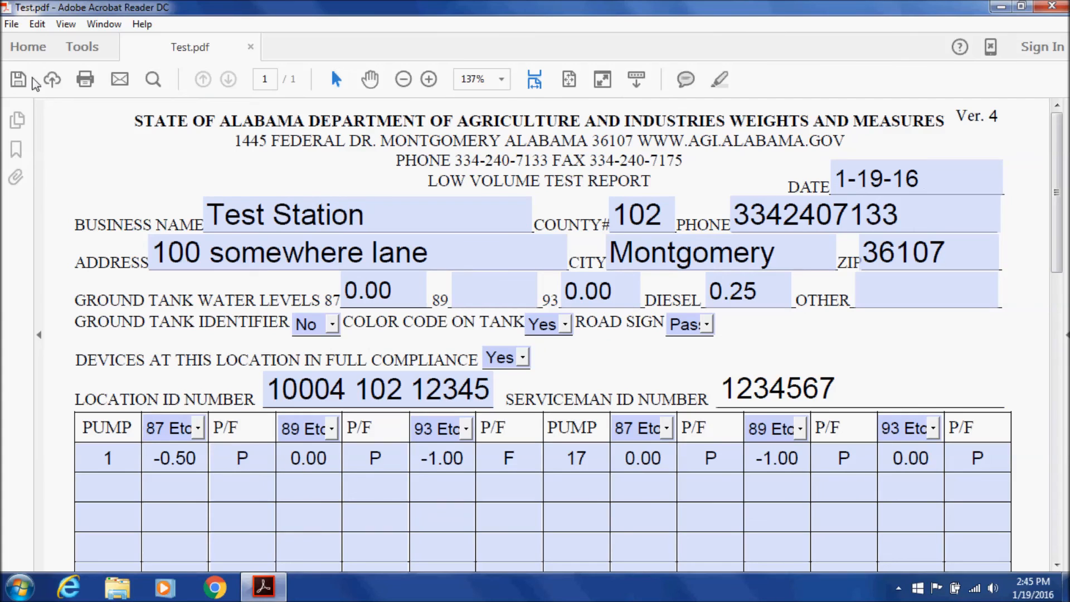
Save the report as Test.pdf in the Low Volume folder, overwriting the existing file
left_click(13, 24)
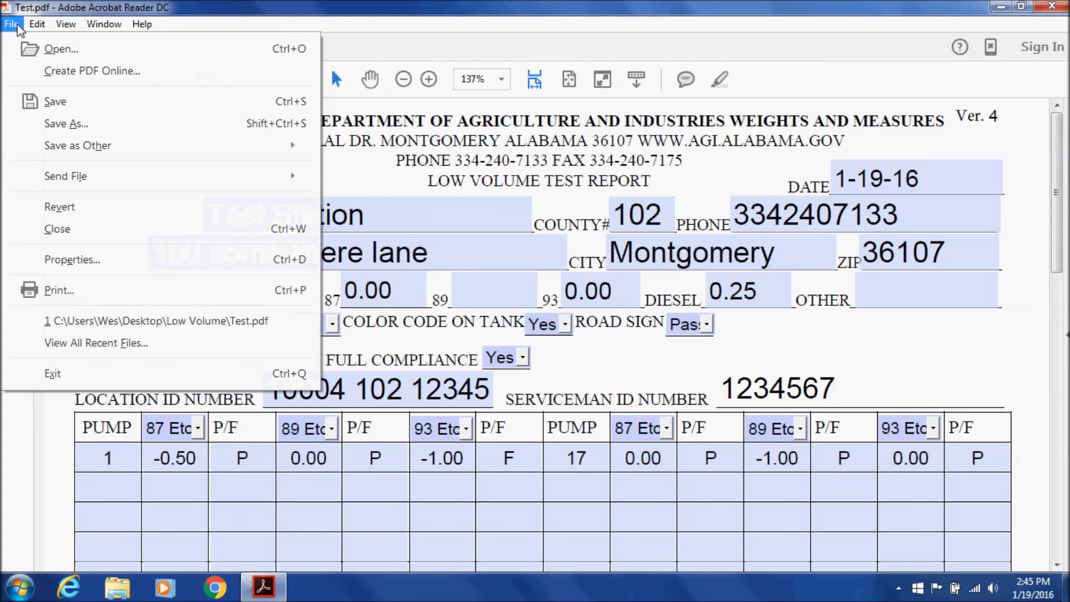
left_click(55, 101)
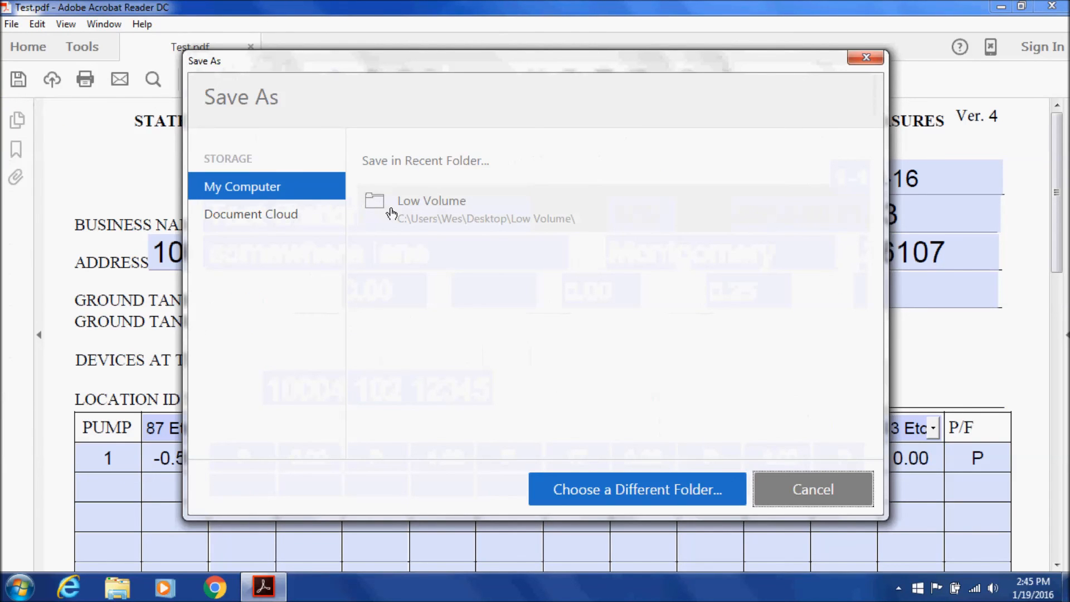
left_click(460, 208)
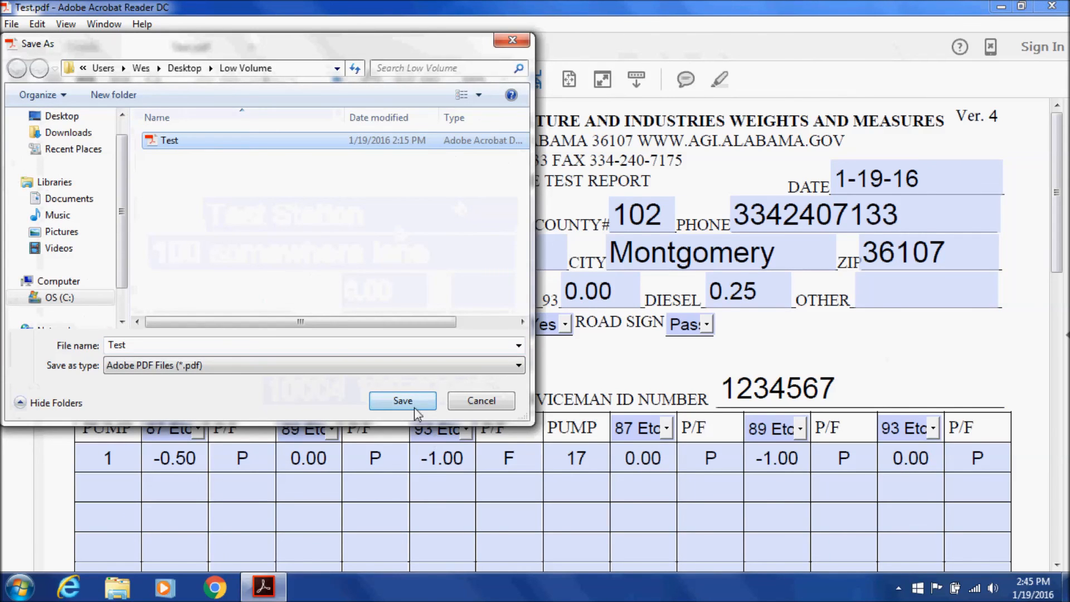
left_click(415, 406)
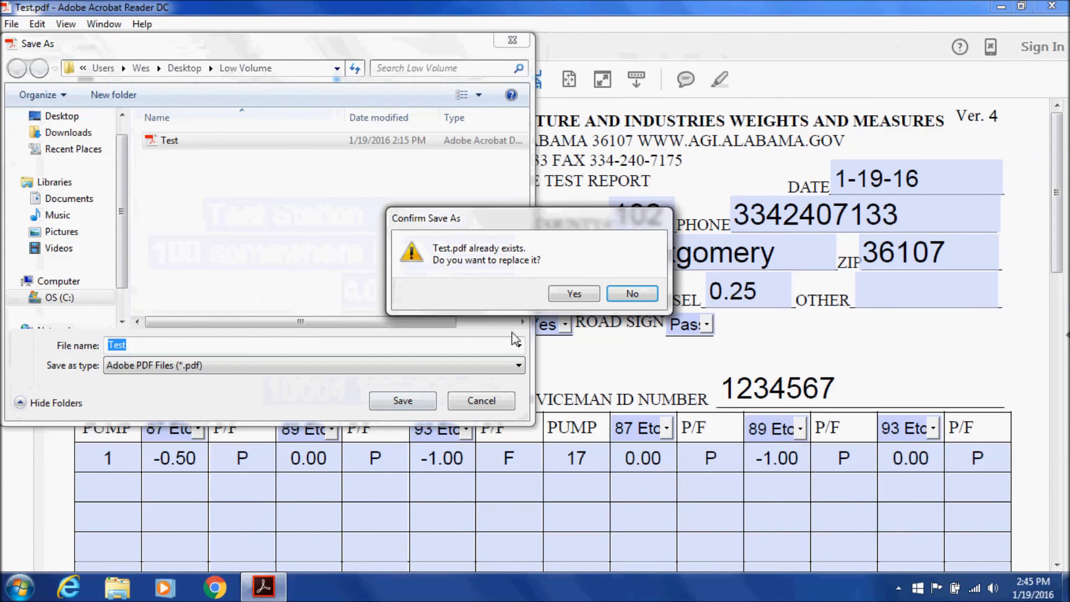
left_click(574, 293)
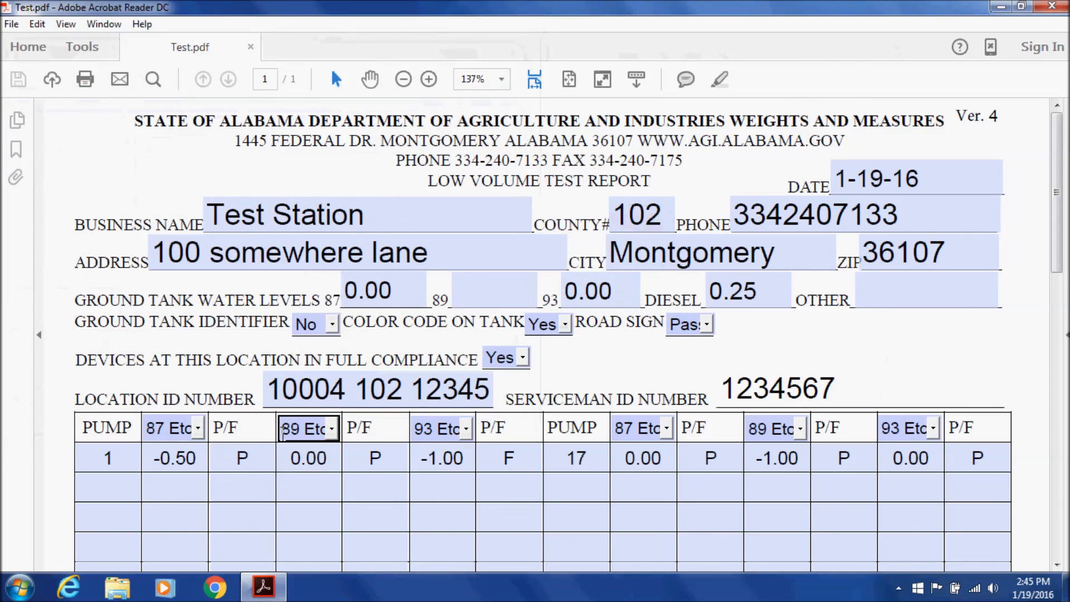
left_click(405, 273)
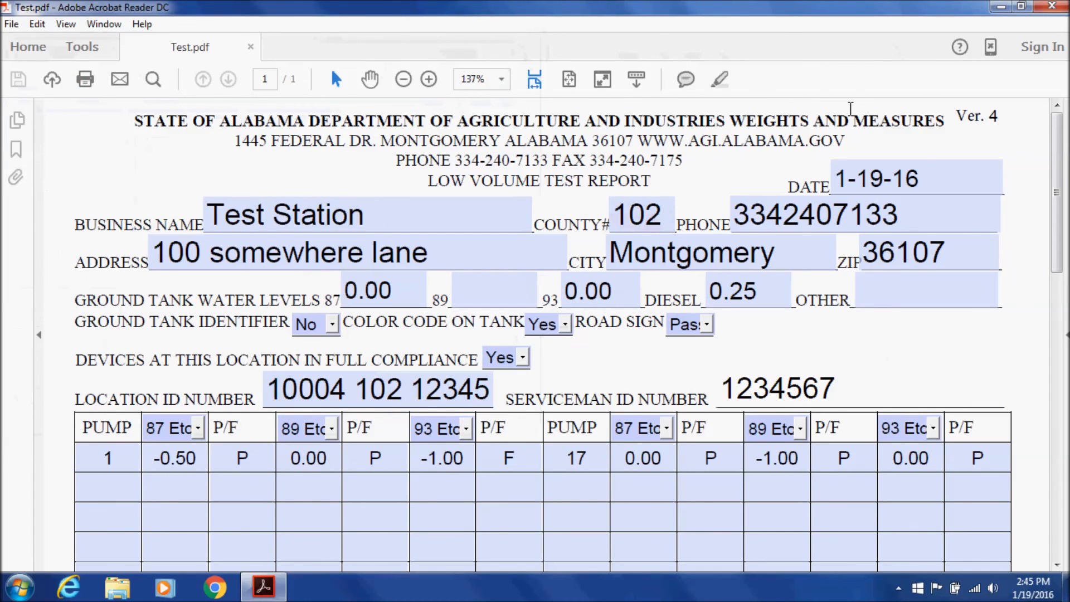
Close Acrobat, reopen Test.pdf from the Low Volume folder, and hide the Tools pane to check it
left_click(1059, 5)
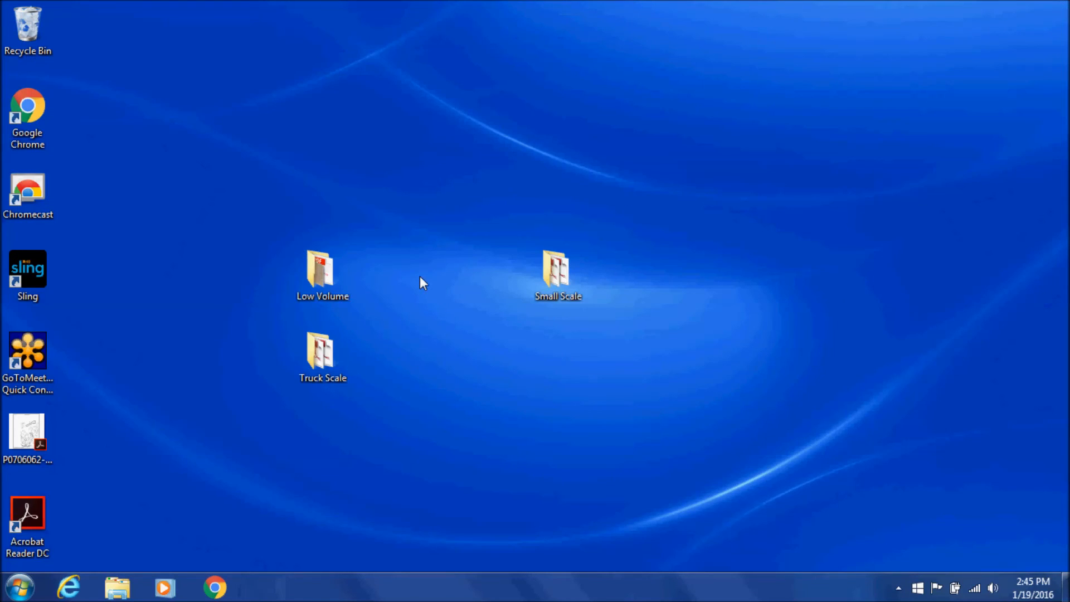
double_click(349, 276)
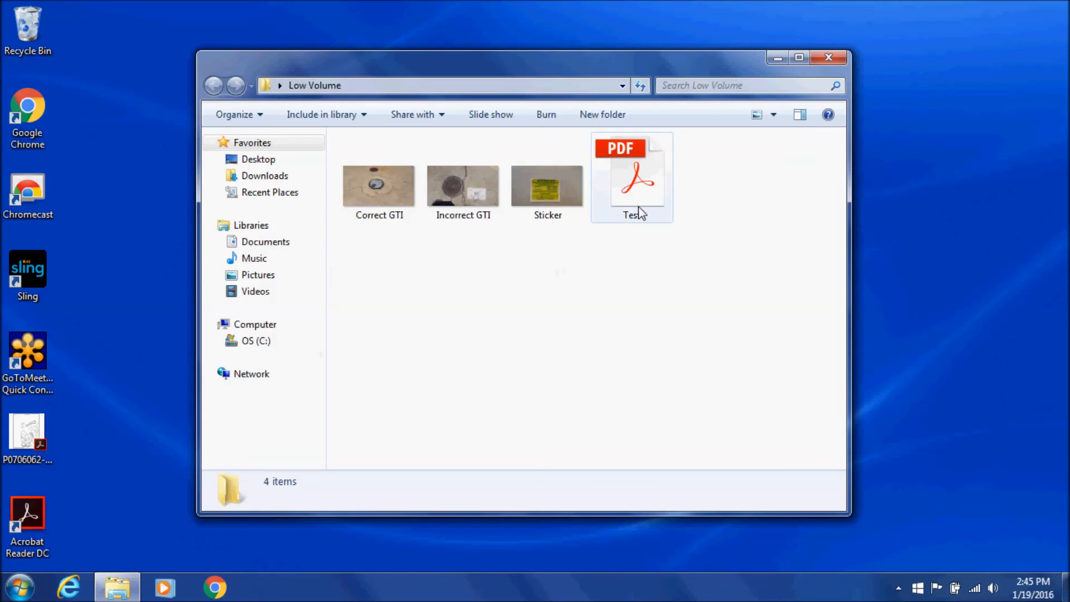
double_click(641, 213)
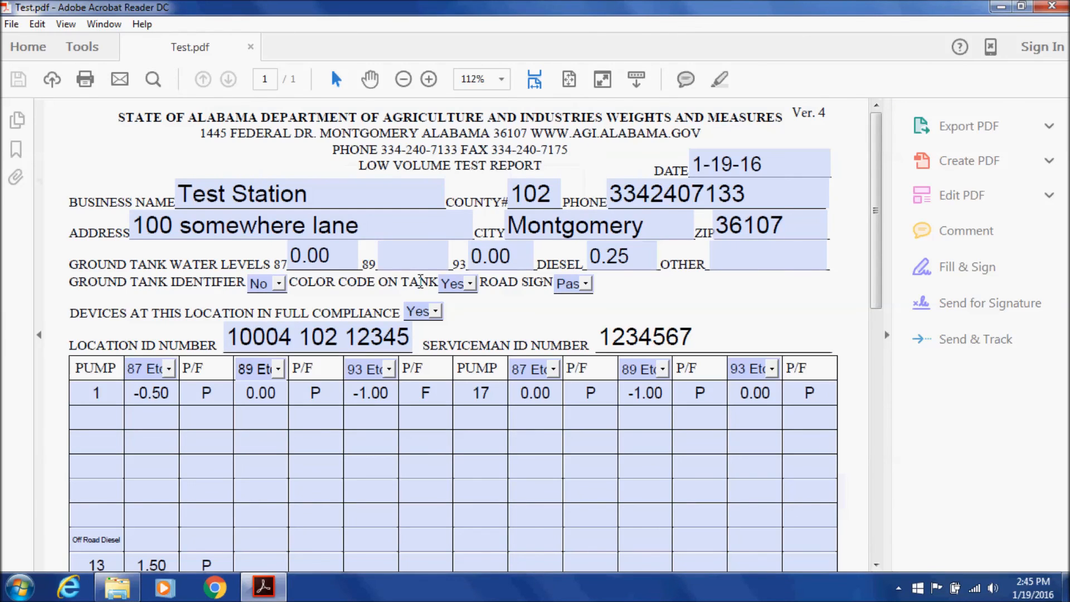
scroll(416, 283, "down", 3)
scroll(884, 342, "down", 1)
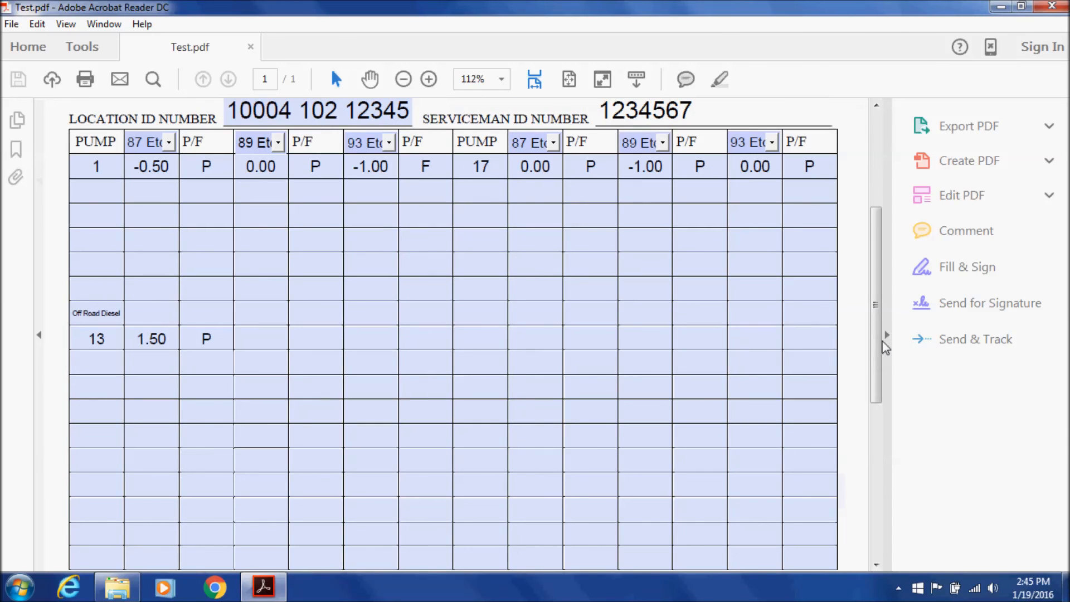
left_click(885, 337)
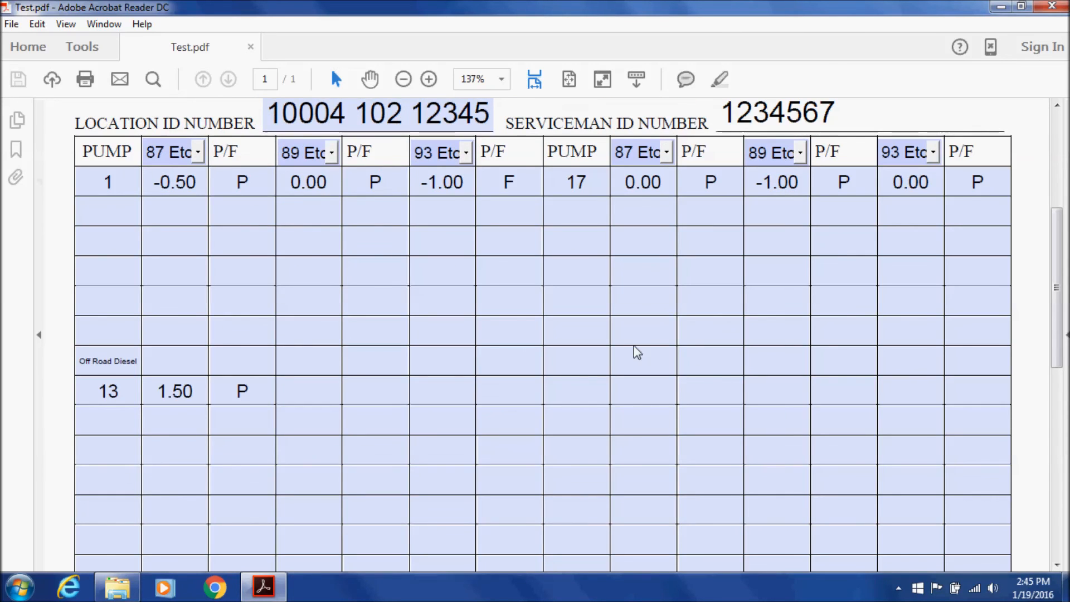
scroll(638, 350, "up", 2)
scroll(634, 345, "up", 4)
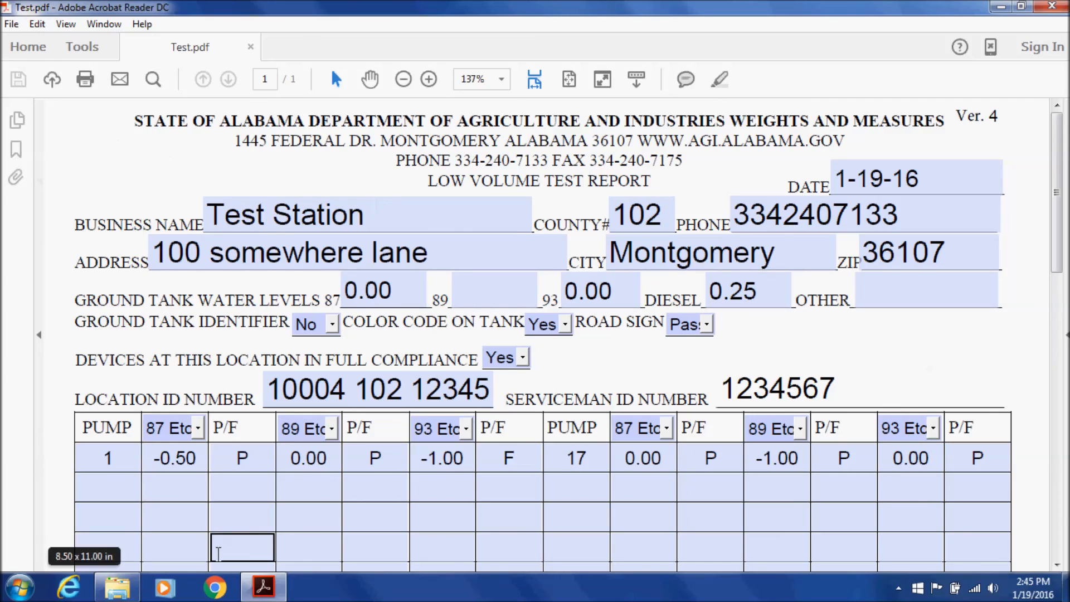
left_click(406, 199)
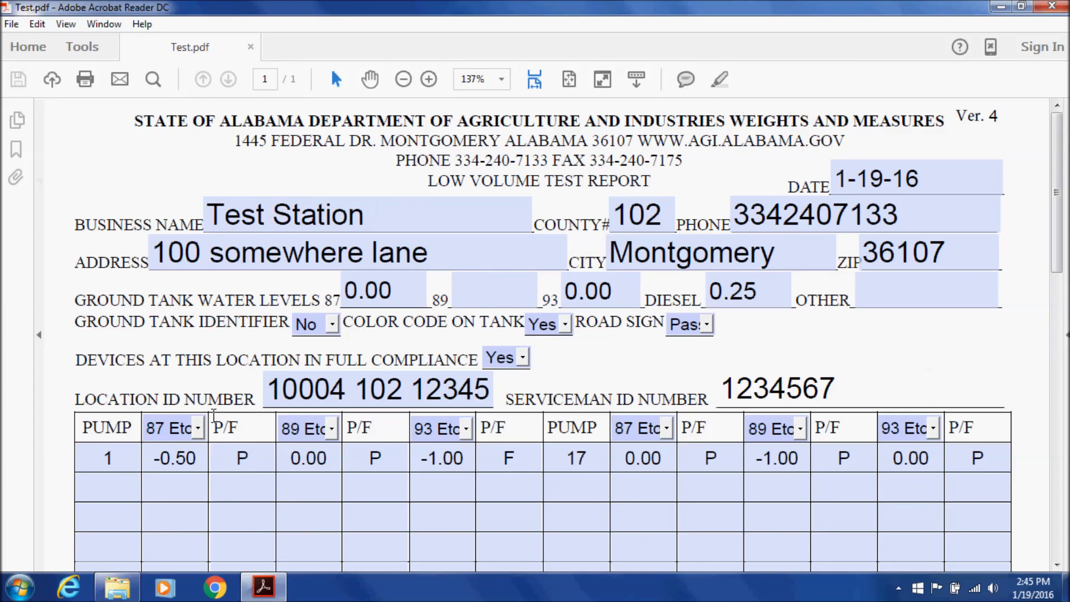
Sign in to VeriForm from the Chrome Dashboard tile with the identification number and password
left_click(214, 587)
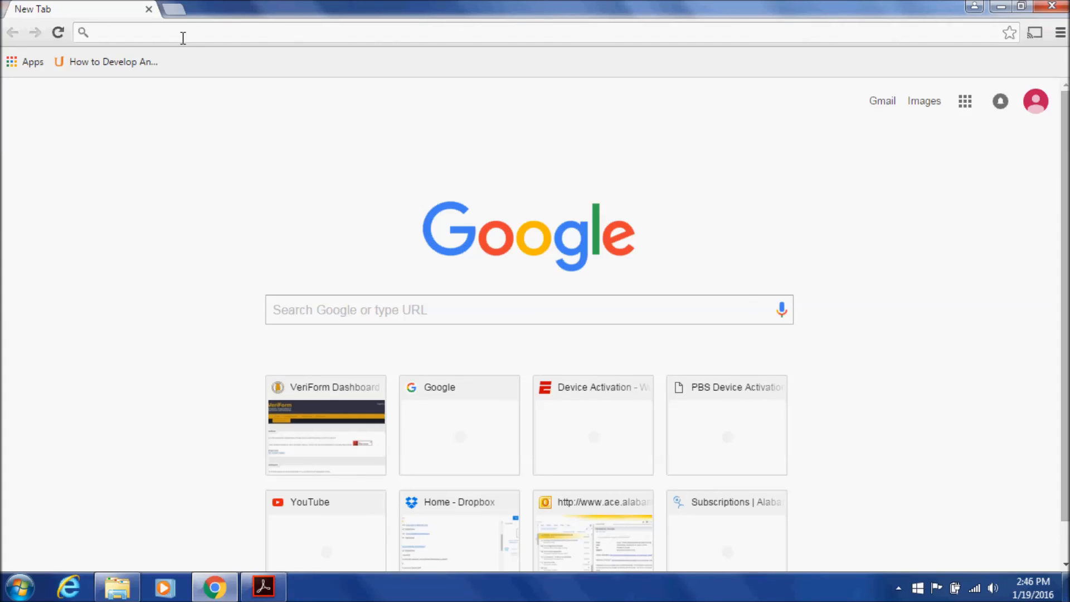
left_click(278, 400)
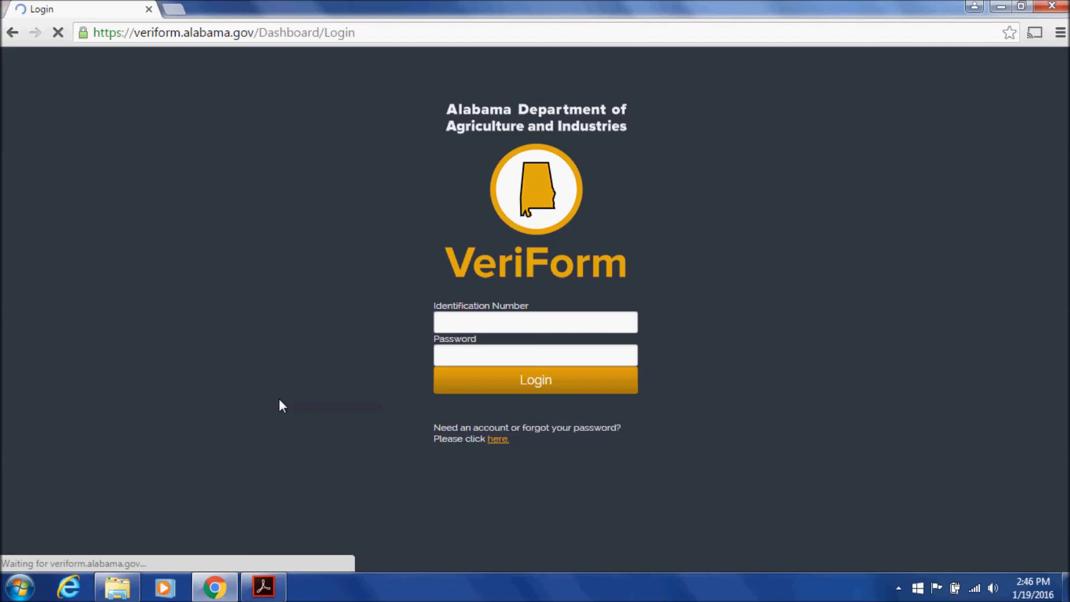
left_click(455, 323)
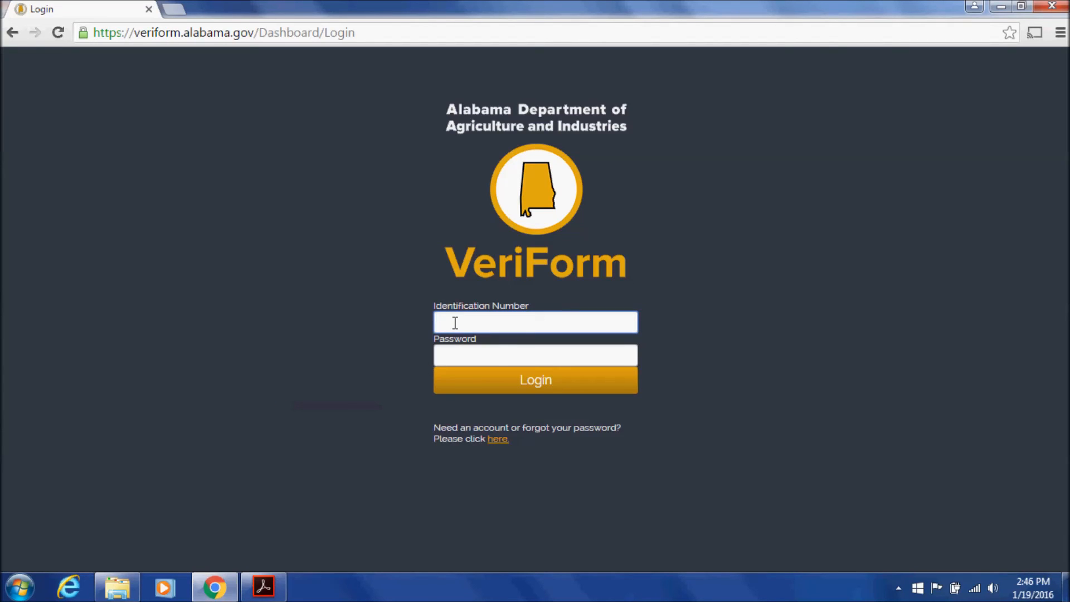
type("123")
left_click(459, 343)
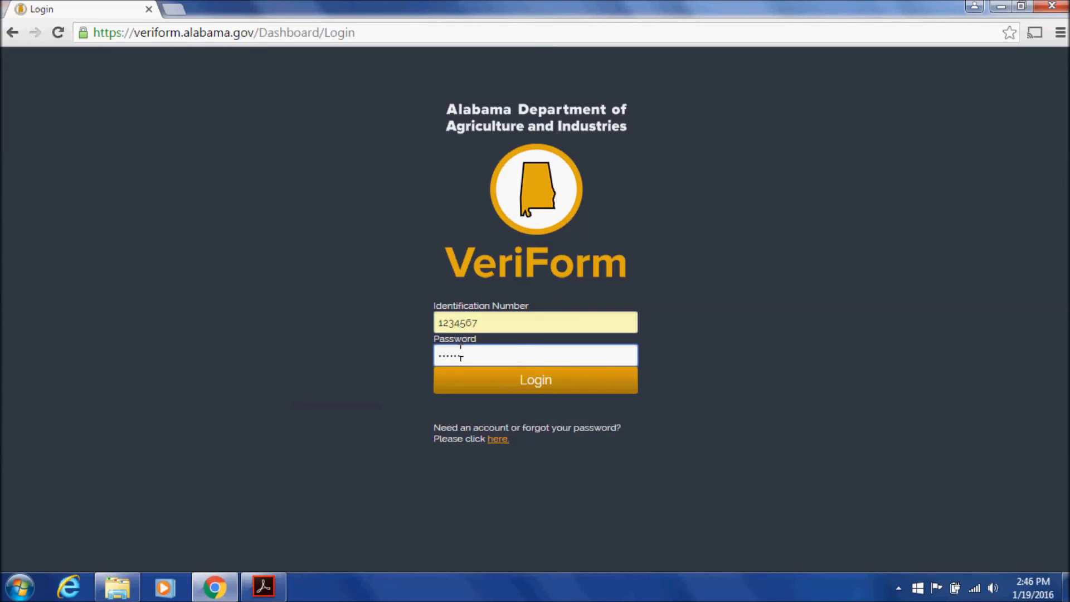
left_click(467, 377)
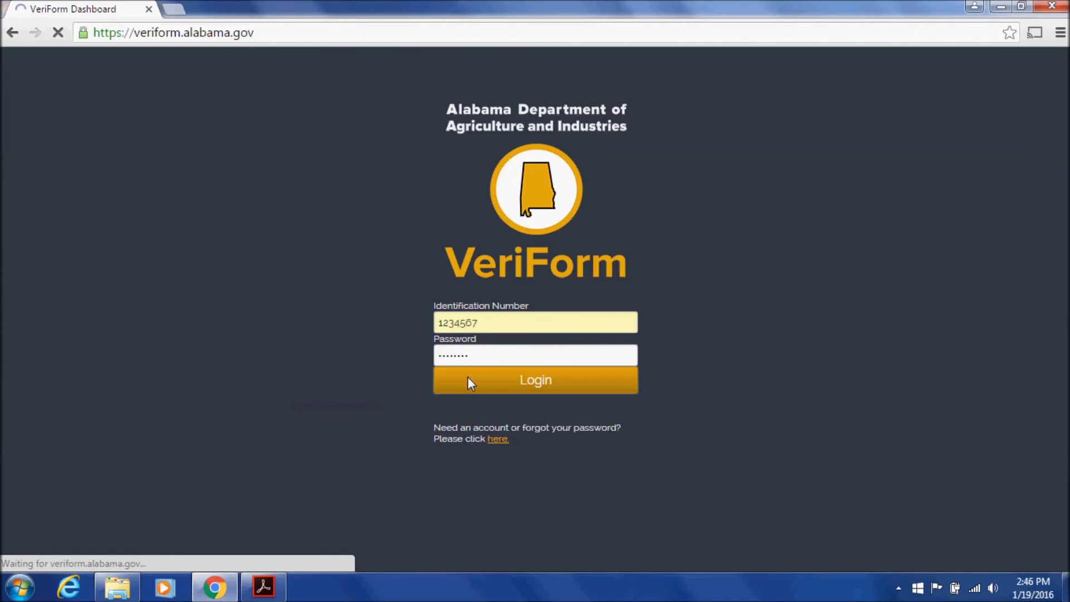
Download an empty Low Volume v.4 form from Download Reports
left_click(298, 156)
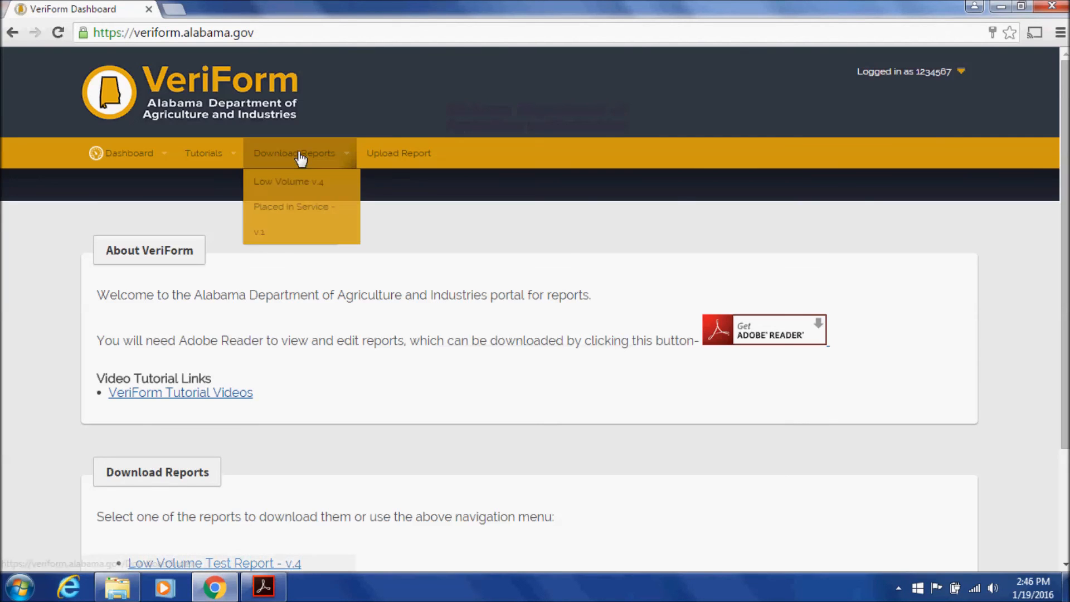
left_click(301, 193)
left_click(165, 446)
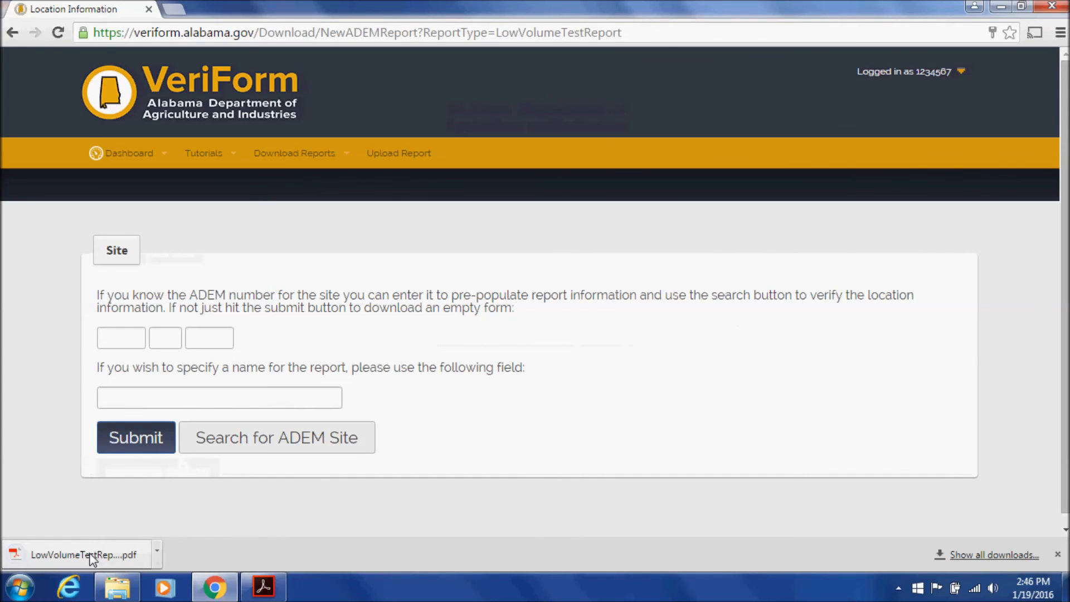
Open the downloaded blank Low Volume PDF form in the browser
left_click(89, 553)
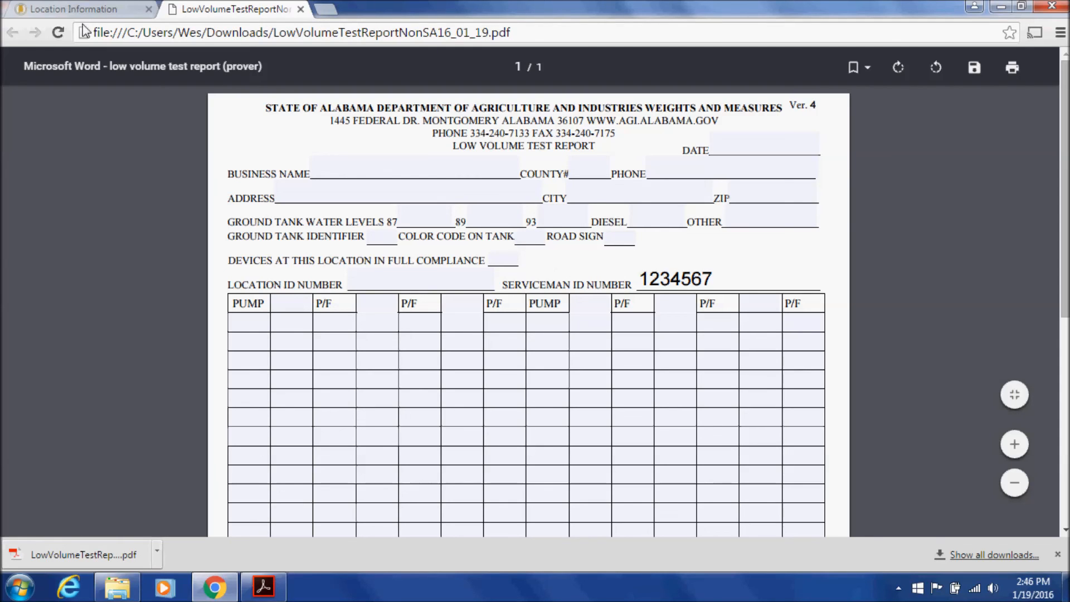
left_click(109, 12)
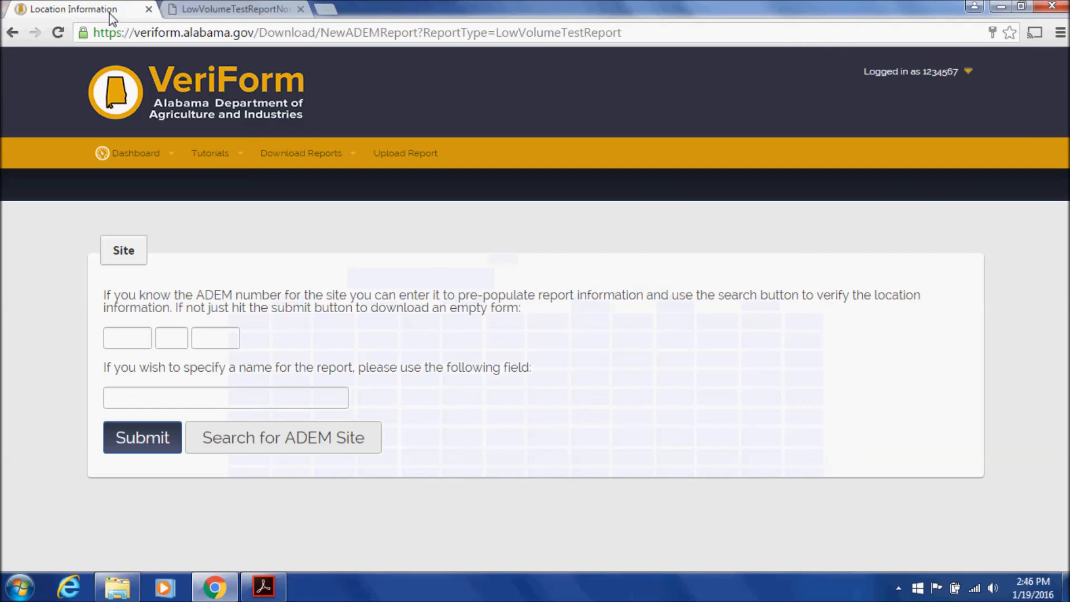
left_click(177, 14)
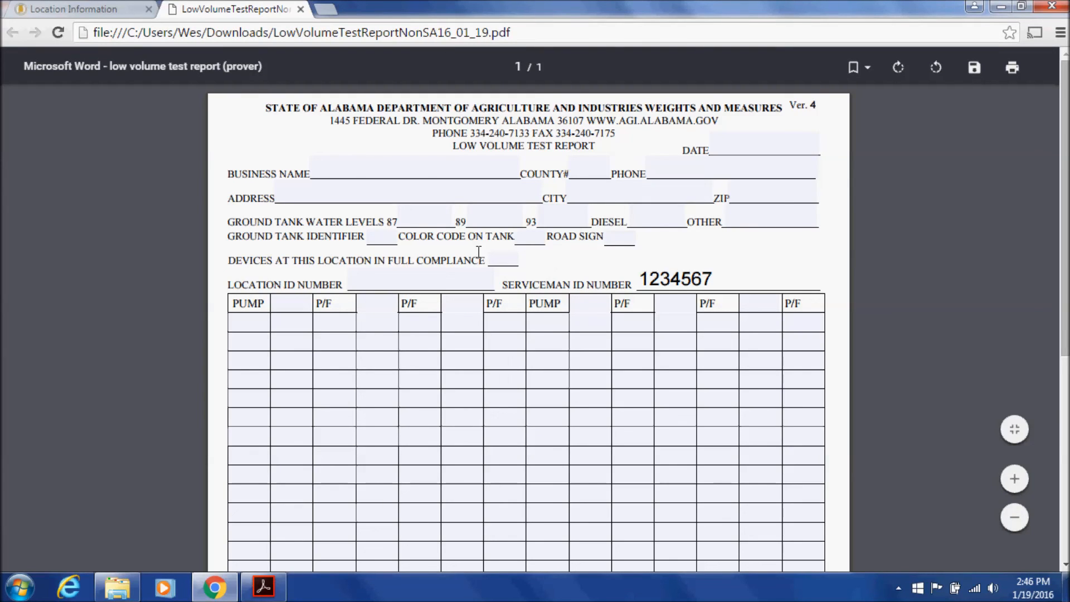
Set Ground Tank Identifier and Color Code on Tank to Yes, then save into the Low Volume folder
left_click(389, 238)
left_click(376, 263)
left_click(537, 237)
left_click(538, 239)
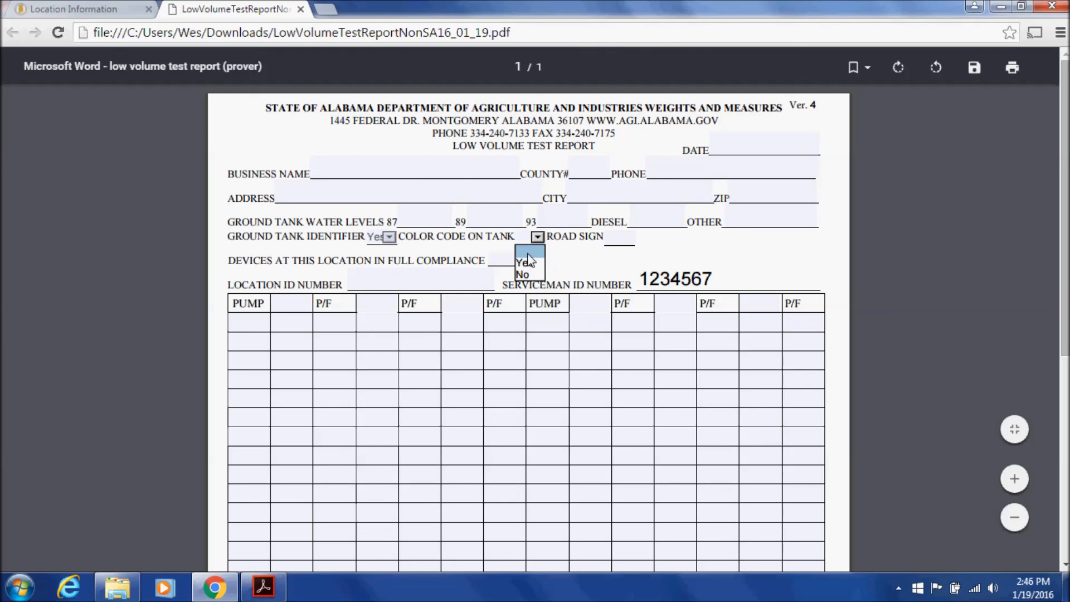
left_click(526, 262)
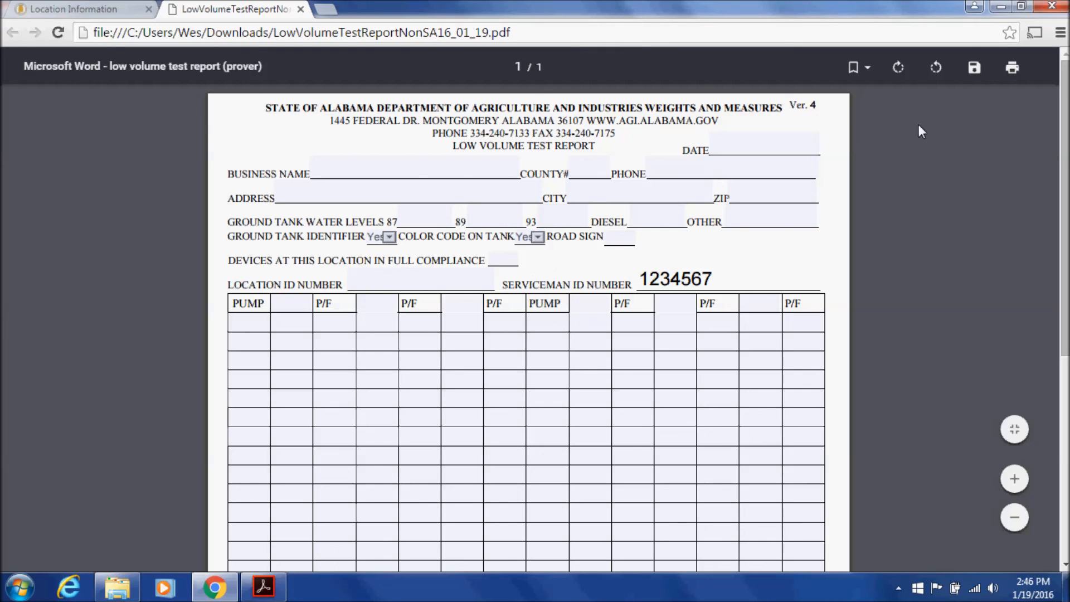
left_click(974, 67)
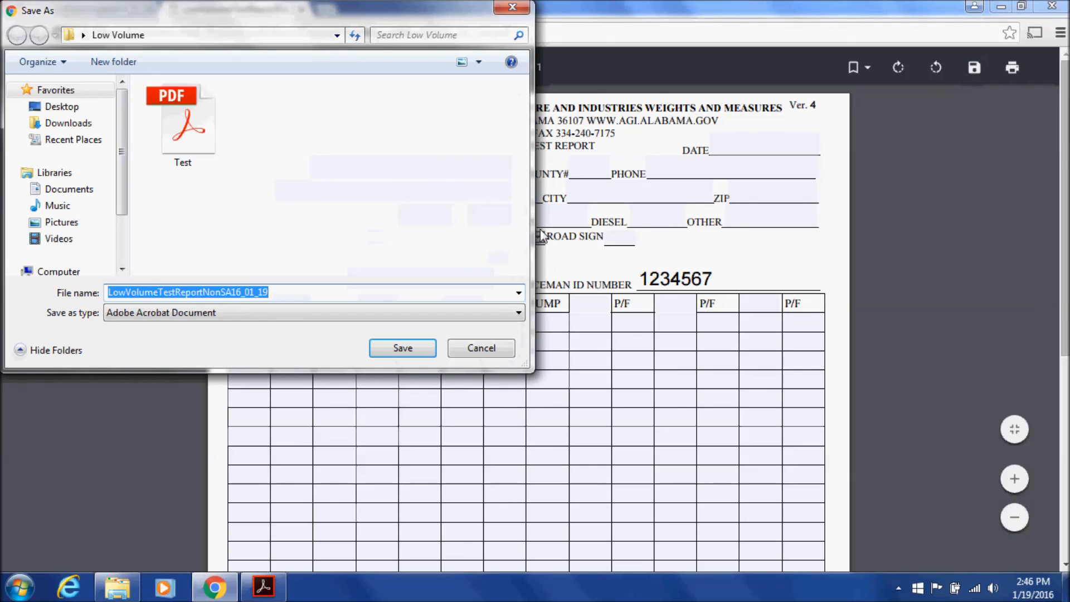
left_click(401, 348)
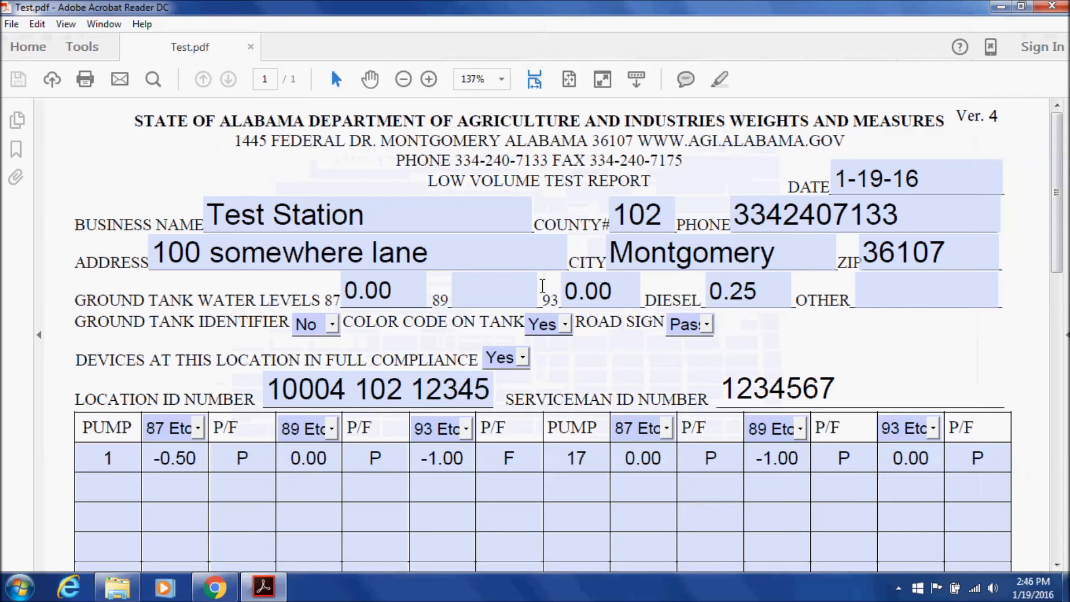
Open LowVolumeTestReportNonSA16_01_19, check its Ground Tank Identifier dropdown, and close Acrobat without saving
left_click(1052, 6)
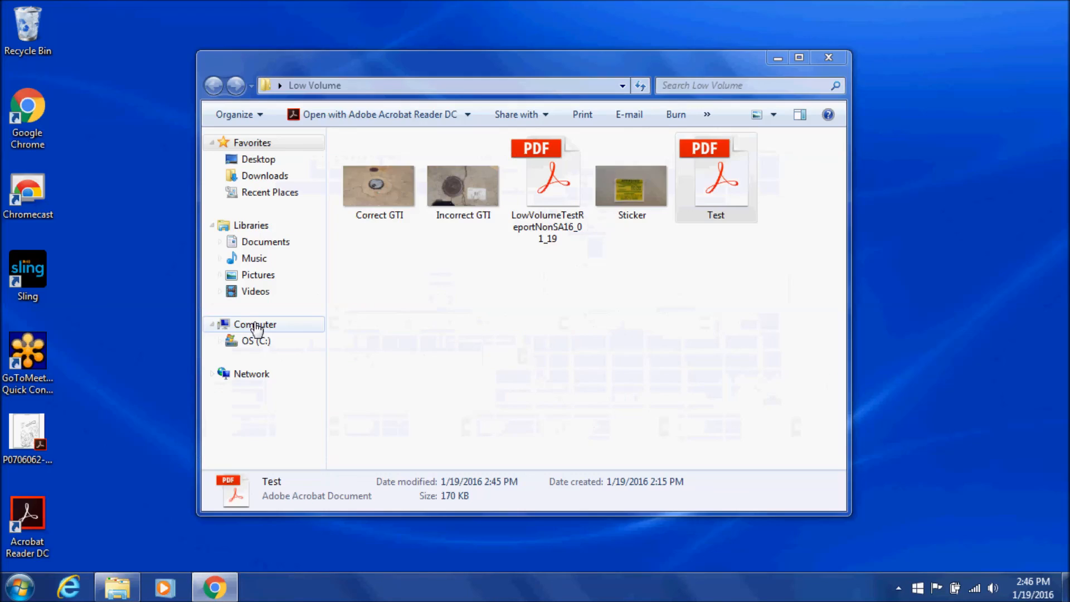
double_click(563, 219)
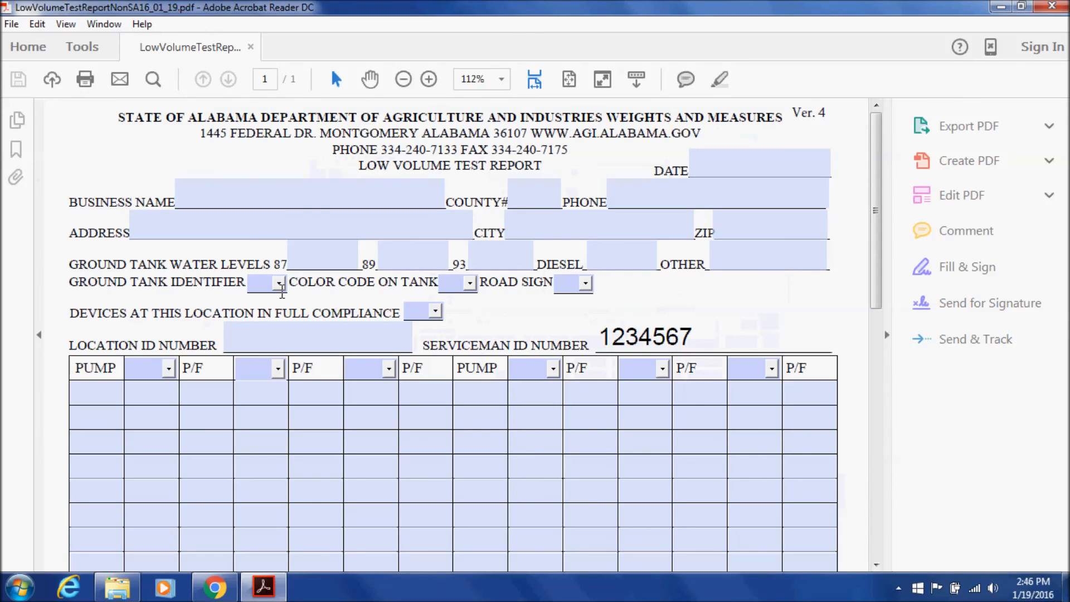
left_click(280, 286)
left_click(281, 286)
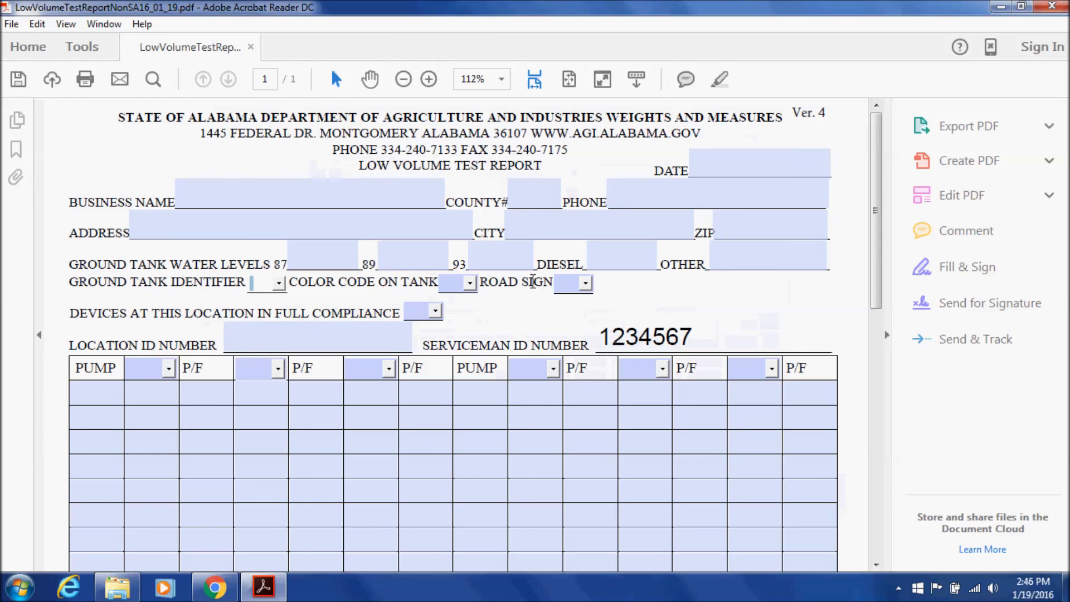
left_click(1052, 6)
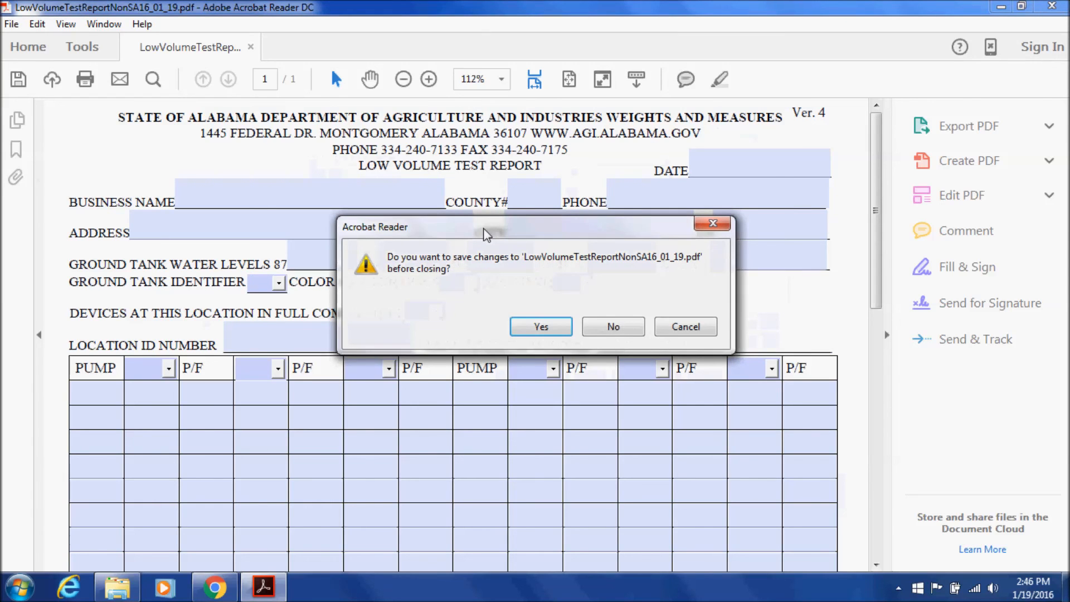
left_click(606, 329)
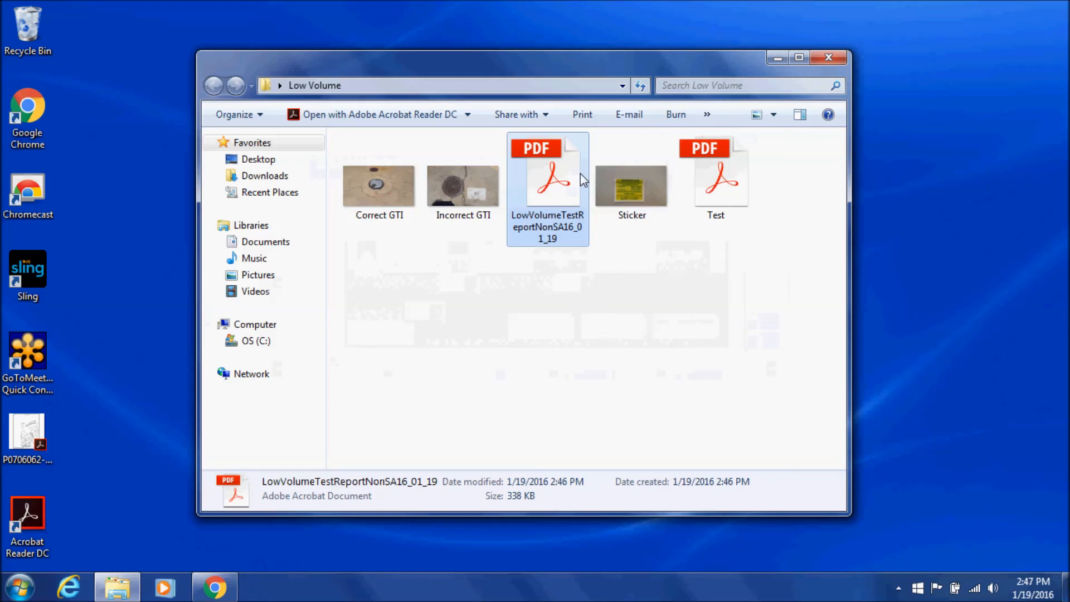